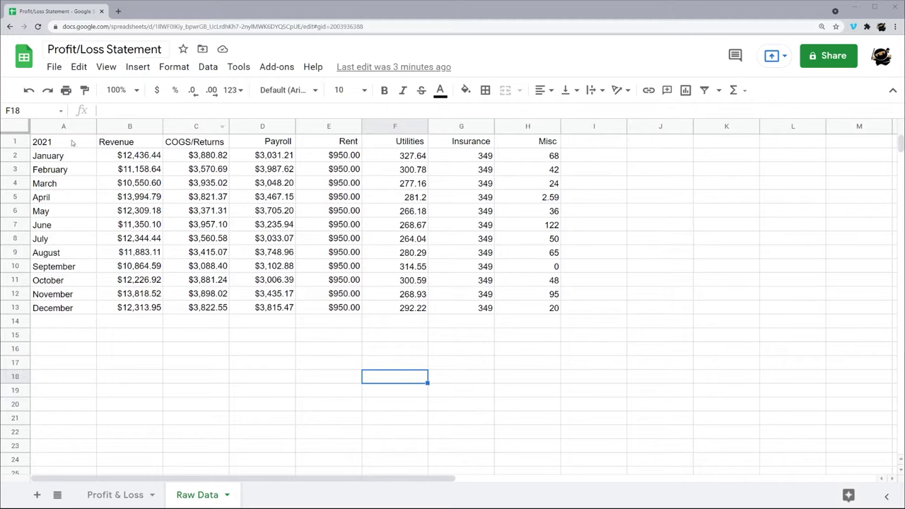
Fill the Revenue column B light green
{"action": "left_click_drag", "start_coordinate": [71, 143], "coordinate": [546, 322]}
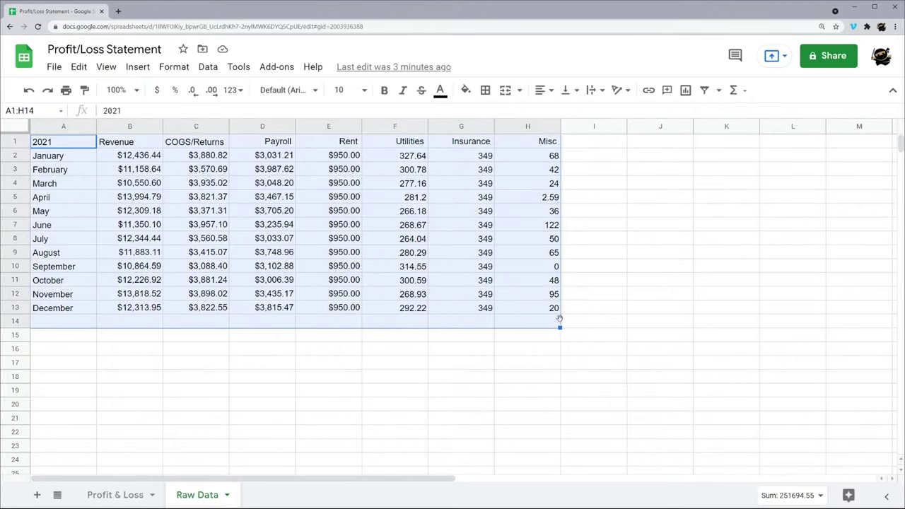
{"action": "left_click", "coordinate": [515, 362]}
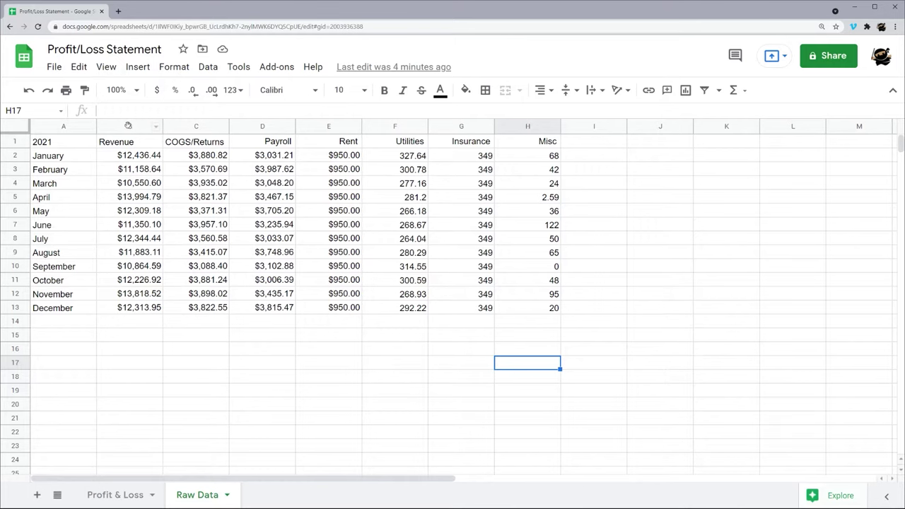
{"action": "left_click", "coordinate": [127, 126]}
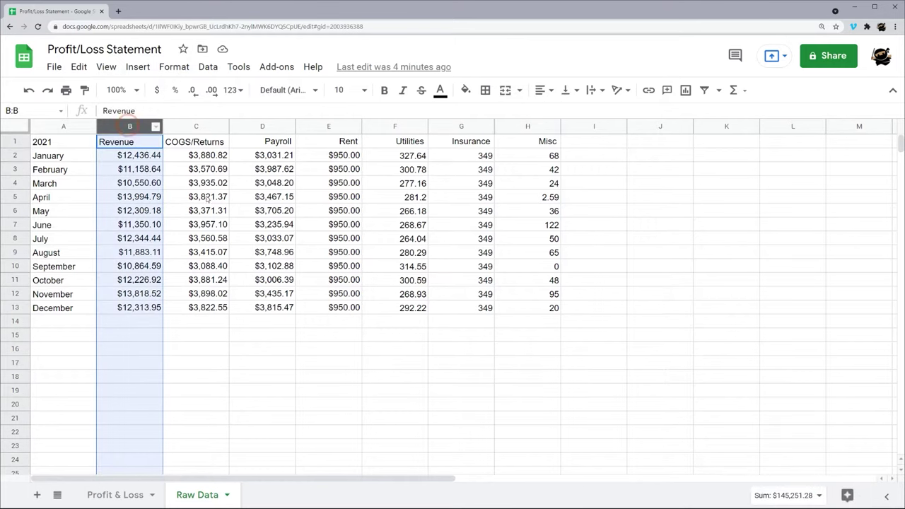
{"action": "left_click", "coordinate": [466, 91]}
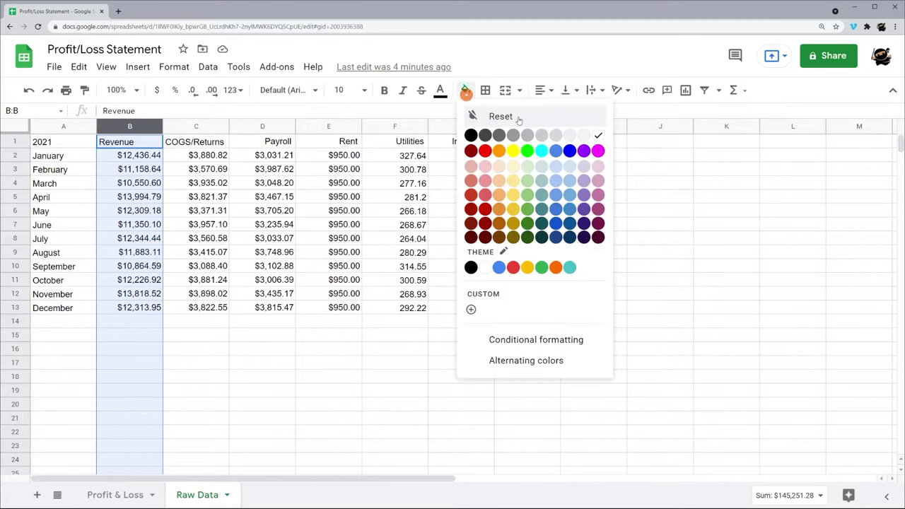
{"action": "left_click", "coordinate": [530, 167]}
{"action": "left_click", "coordinate": [300, 225]}
Fill the expense columns C through H light pink
{"action": "left_click_drag", "start_coordinate": [212, 126], "coordinate": [530, 127]}
{"action": "left_click", "coordinate": [465, 90]}
{"action": "left_click", "coordinate": [484, 164]}
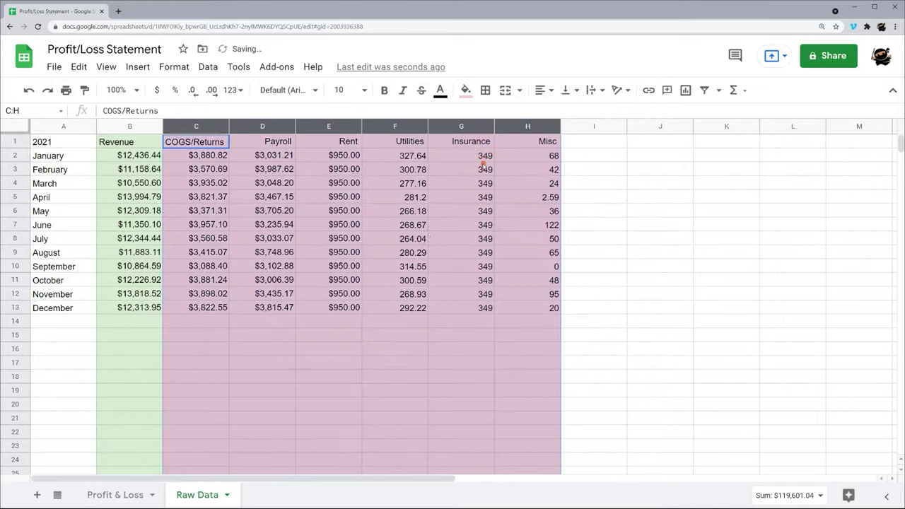
{"action": "left_click", "coordinate": [409, 267]}
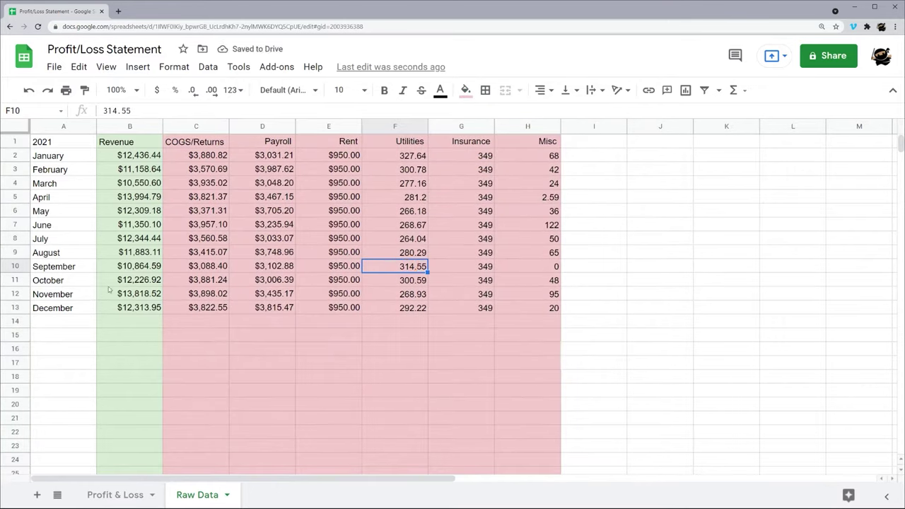
{"action": "left_click", "coordinate": [120, 126]}
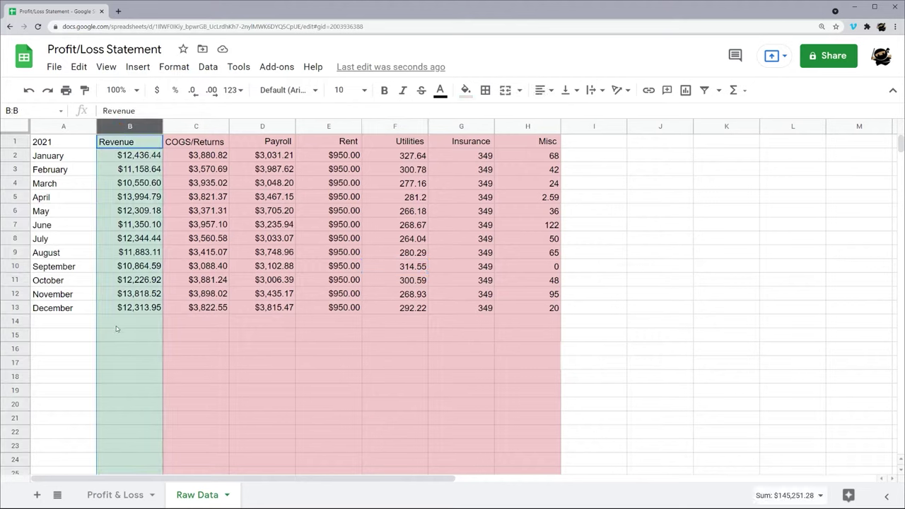
{"action": "left_click", "coordinate": [121, 323]}
{"action": "left_click_drag", "start_coordinate": [189, 127], "coordinate": [530, 126]}
{"action": "left_click", "coordinate": [606, 153]}
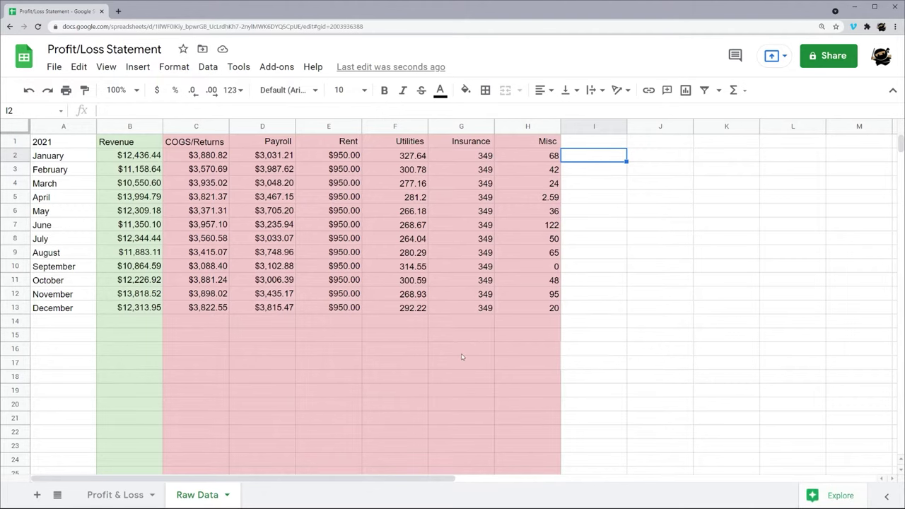
Insert an empty column to the left of Payroll
{"action": "left_click", "coordinate": [241, 130]}
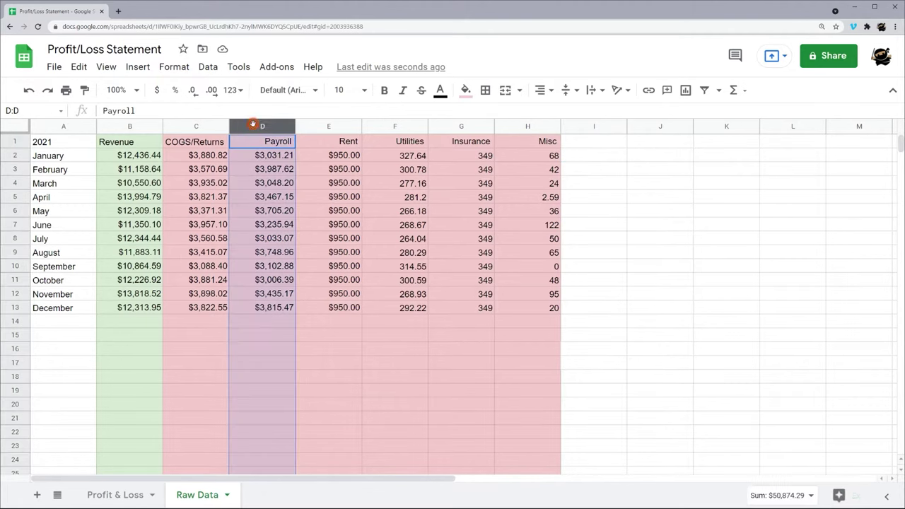
{"action": "right_click", "coordinate": [241, 130]}
{"action": "left_click", "coordinate": [308, 180]}
{"action": "left_click", "coordinate": [241, 236]}
Set the new column D's fill to white and narrow it into a gap column
{"action": "left_click", "coordinate": [262, 126]}
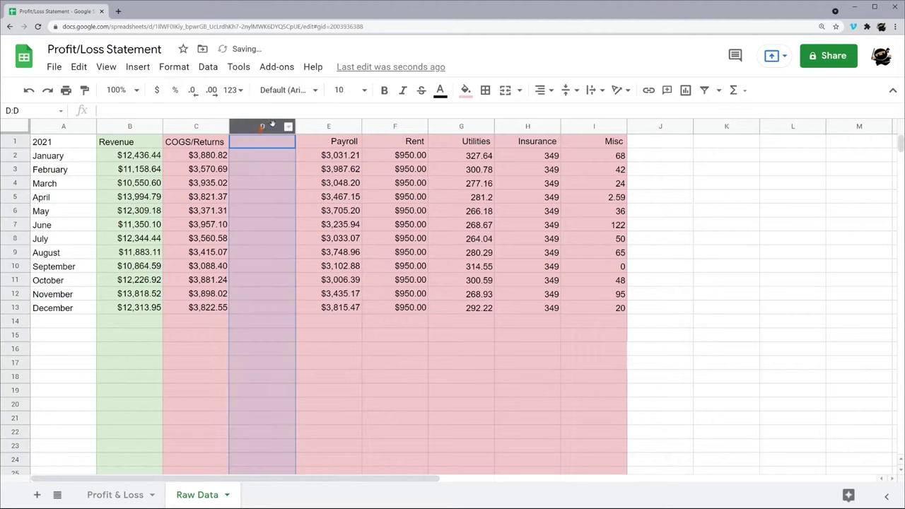
{"action": "left_click", "coordinate": [465, 90]}
{"action": "left_click", "coordinate": [598, 134]}
{"action": "left_click", "coordinate": [311, 253]}
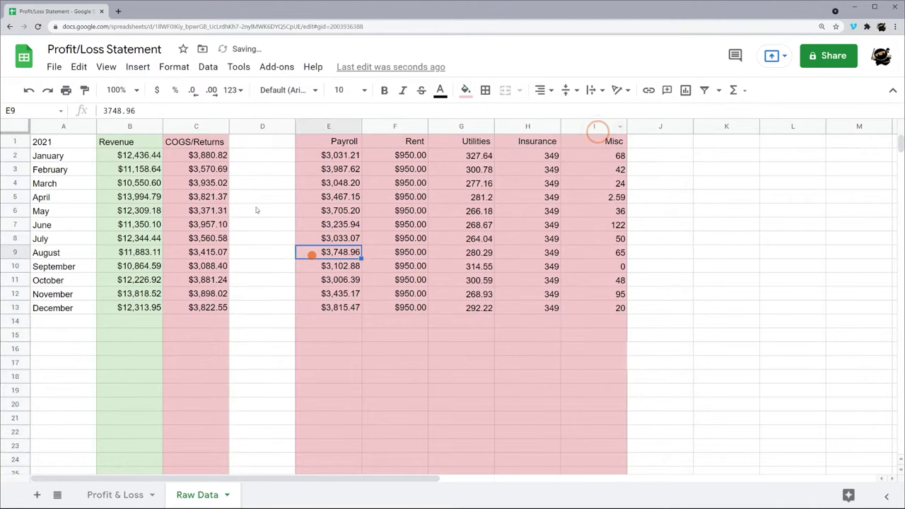
{"action": "left_click_drag", "start_coordinate": [295, 129], "coordinate": [560, 369]}
{"action": "left_click", "coordinate": [247, 305]}
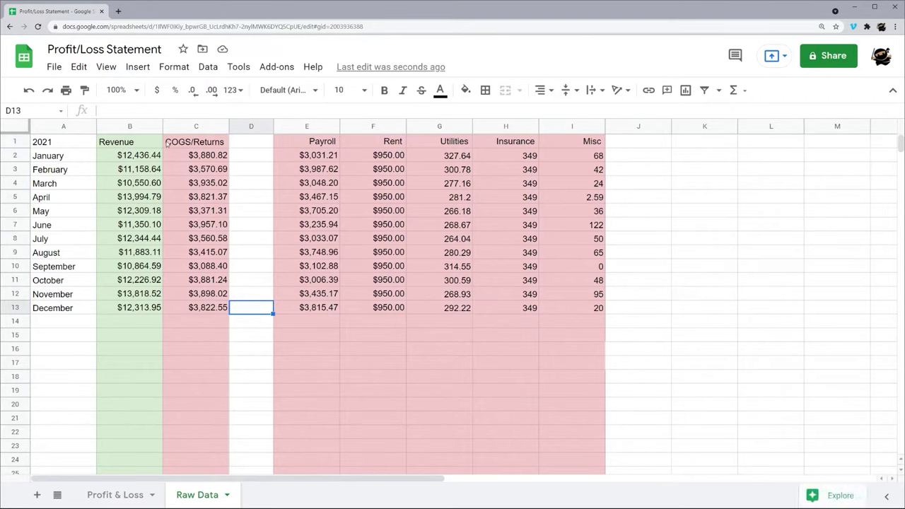
{"action": "left_click", "coordinate": [192, 126]}
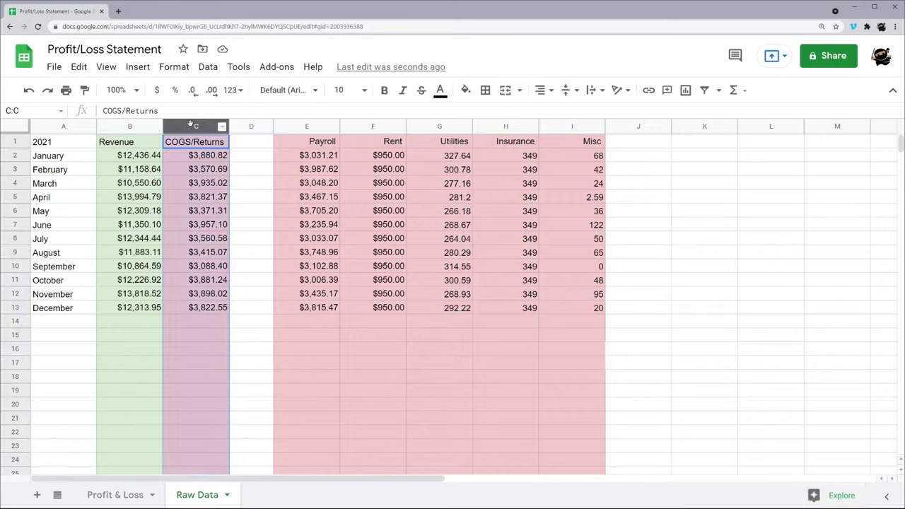
On the Profit & Loss sheet, set column A width to 15 and column B to 30
{"action": "left_click", "coordinate": [111, 496]}
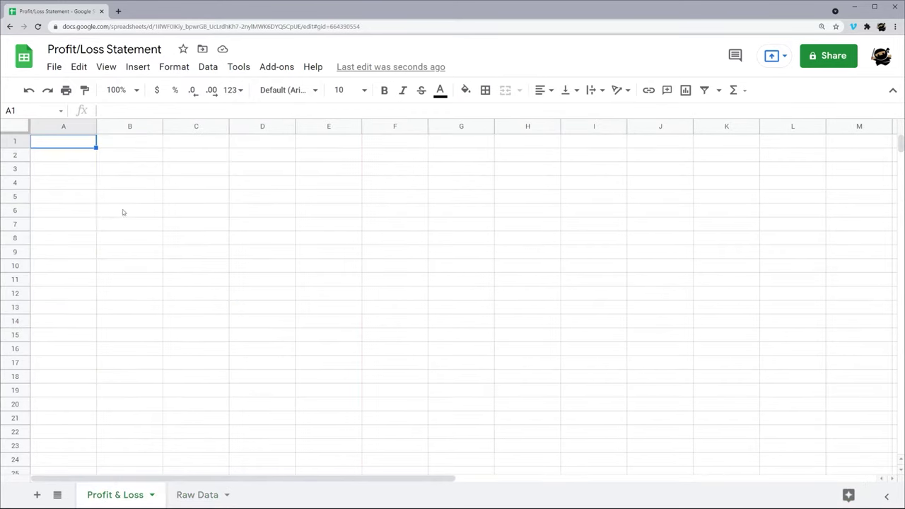
{"action": "right_click", "coordinate": [64, 127]}
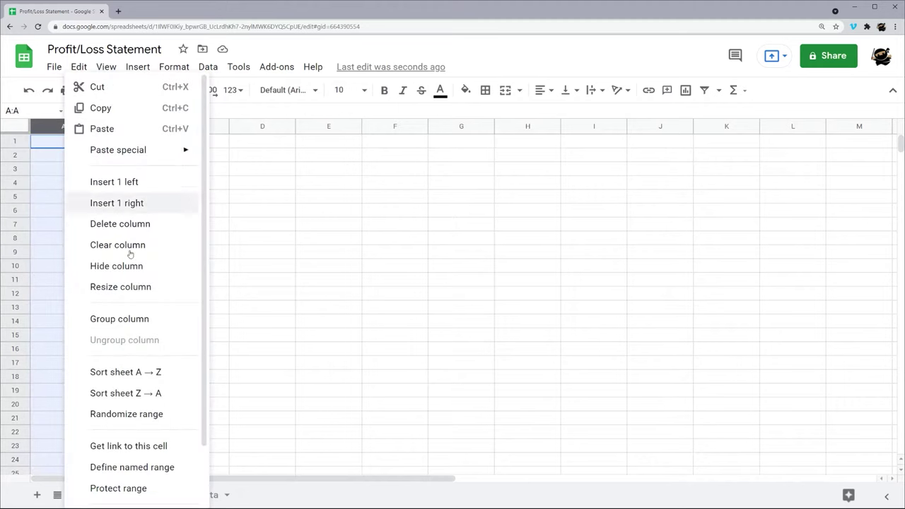
{"action": "left_click", "coordinate": [131, 291]}
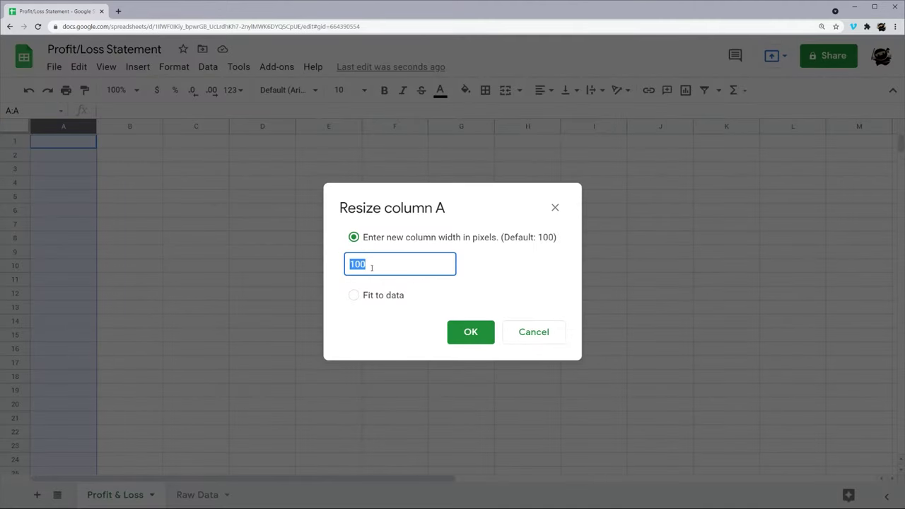
{"action": "type", "text": "15"}
{"action": "key", "text": "Return"}
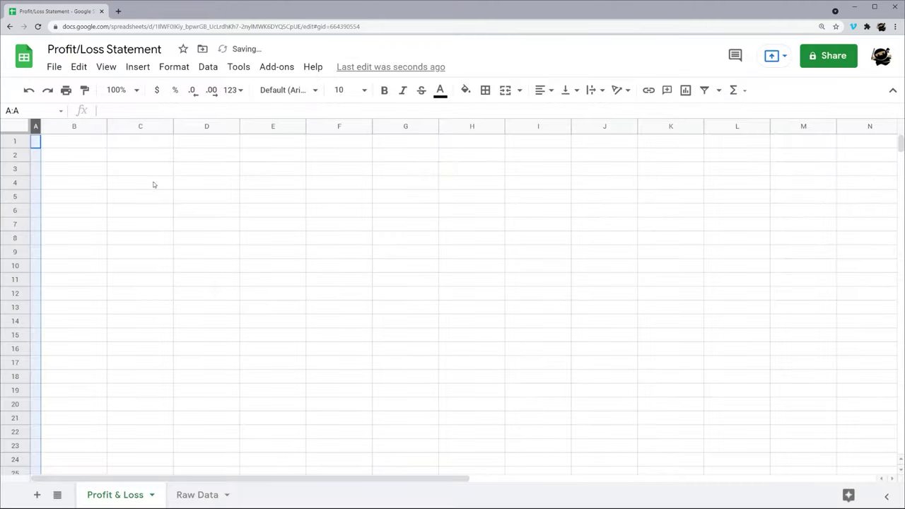
{"action": "left_click", "coordinate": [157, 182]}
{"action": "right_click", "coordinate": [72, 126]}
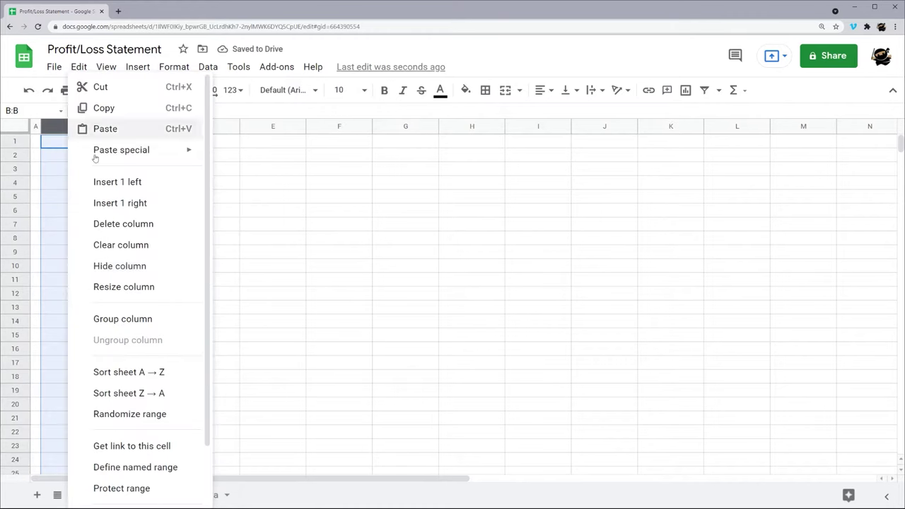
{"action": "left_click", "coordinate": [131, 284]}
{"action": "type", "text": "30"}
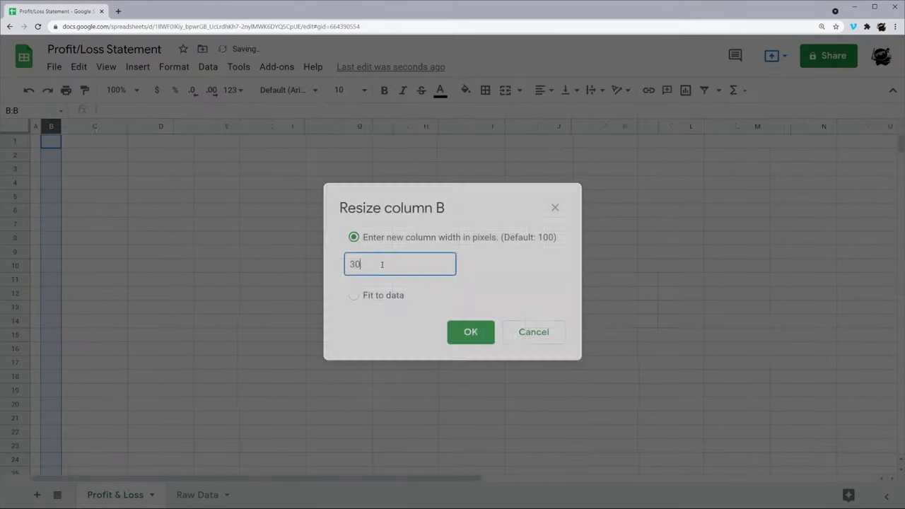
{"action": "key", "text": "Return"}
Set row 1 height to 15
{"action": "right_click", "coordinate": [15, 141]}
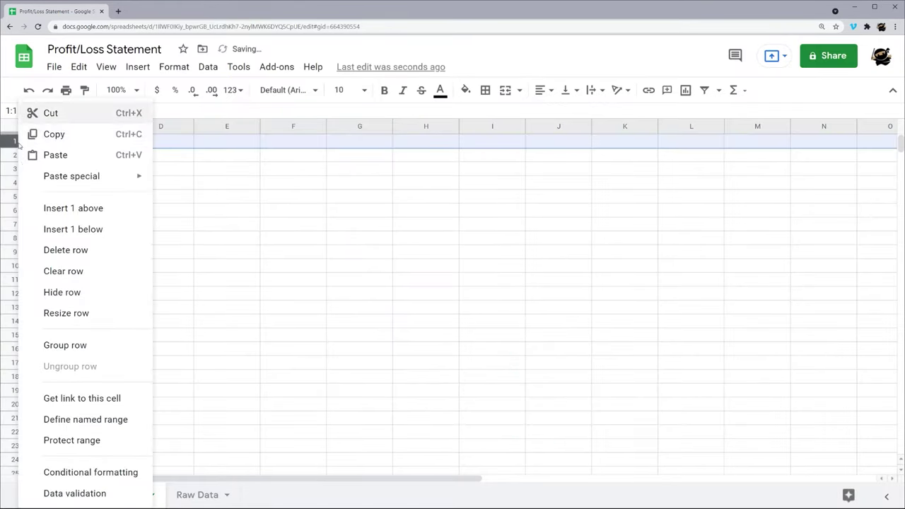
{"action": "left_click", "coordinate": [63, 311]}
{"action": "left_click", "coordinate": [407, 263]}
{"action": "type", "text": "15"}
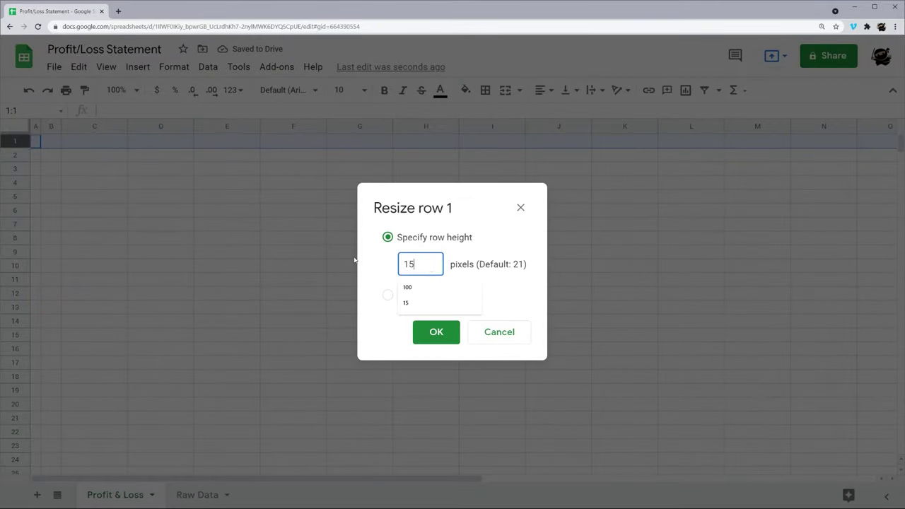
{"action": "key", "text": "Return"}
{"action": "left_click", "coordinate": [212, 199]}
Delete columns V through Z
{"action": "left_click_drag", "start_coordinate": [426, 478], "coordinate": [810, 479]}
{"action": "left_click_drag", "start_coordinate": [594, 128], "coordinate": [858, 127]}
{"action": "right_click", "coordinate": [858, 127]}
{"action": "left_click", "coordinate": [857, 240]}
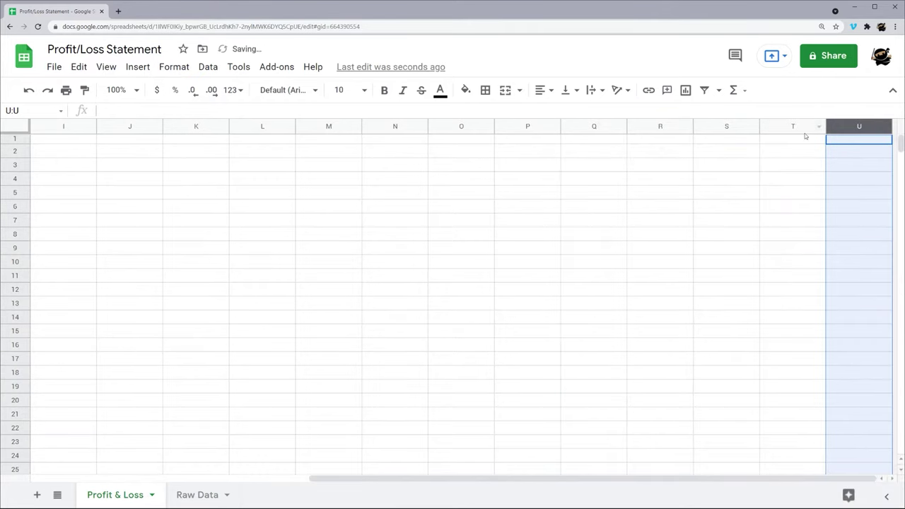
Set column U width to 15 and column T width to 30
{"action": "right_click", "coordinate": [883, 127]}
{"action": "left_click", "coordinate": [883, 294]}
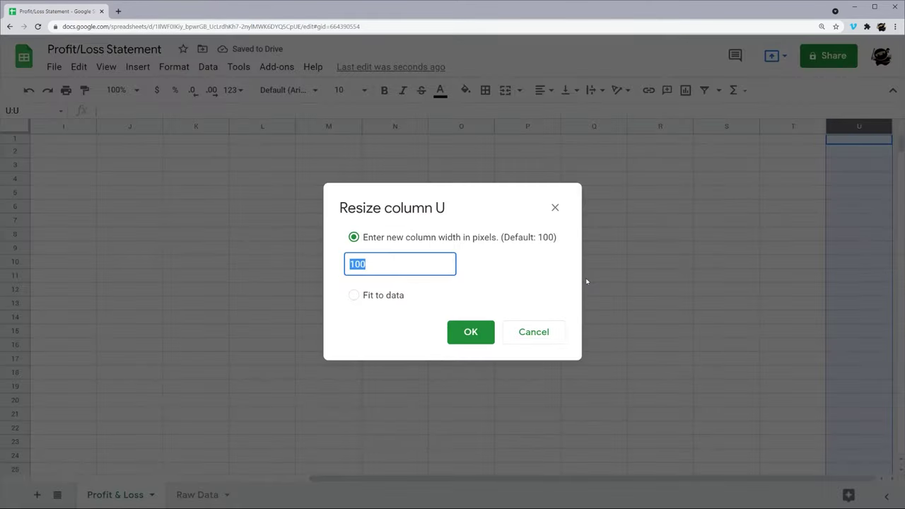
{"action": "type", "text": "15"}
{"action": "key", "text": "Return"}
{"action": "right_click", "coordinate": [784, 127]}
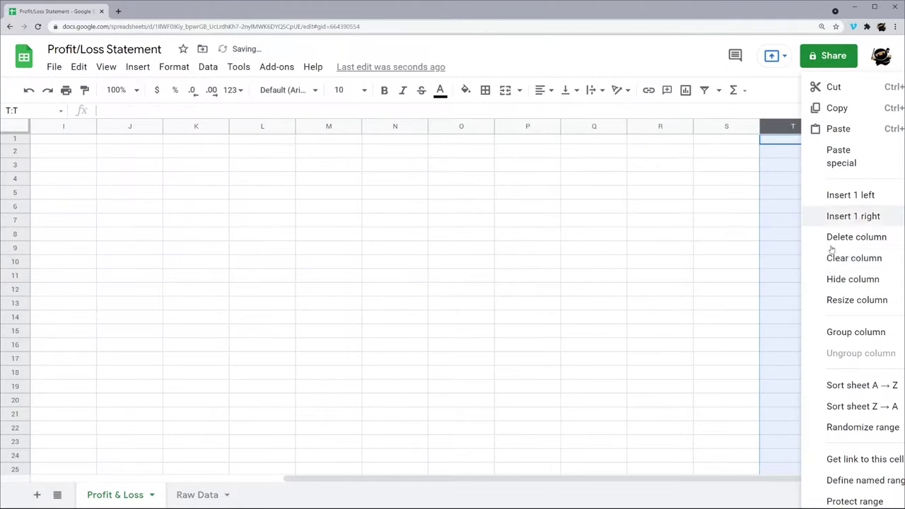
{"action": "left_click", "coordinate": [812, 297]}
{"action": "key", "text": "Return"}
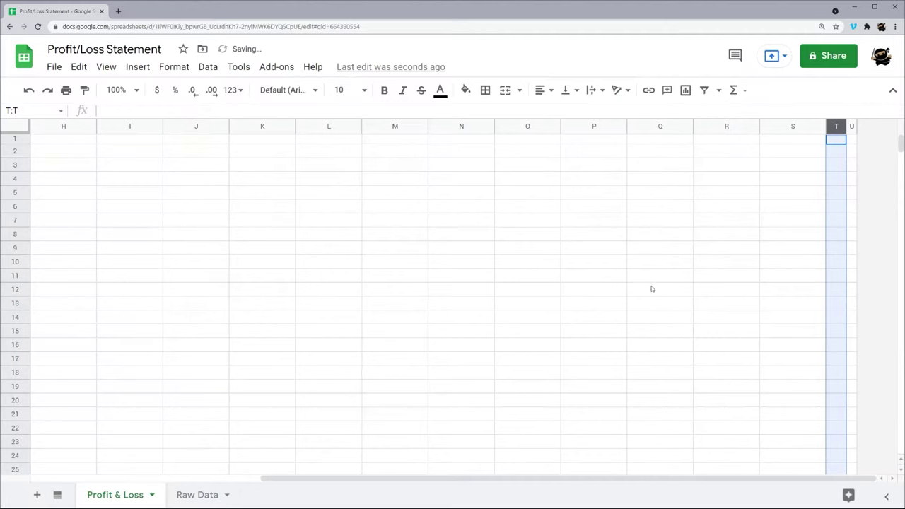
{"action": "key", "text": "ctrl+Home"}
Set row 2 height to 30, then select the B2:T55 working area
{"action": "left_click", "coordinate": [14, 150]}
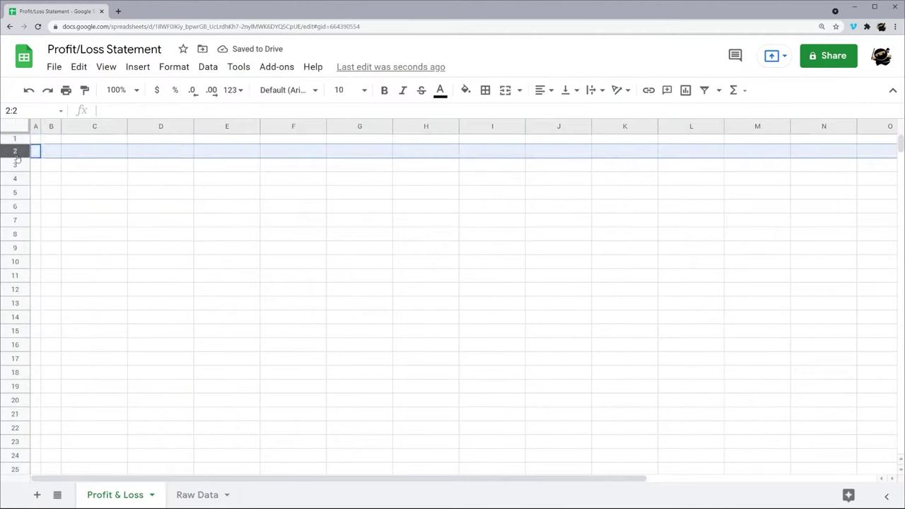
{"action": "right_click", "coordinate": [14, 151]}
{"action": "left_click", "coordinate": [29, 310]}
{"action": "type", "text": "30"}
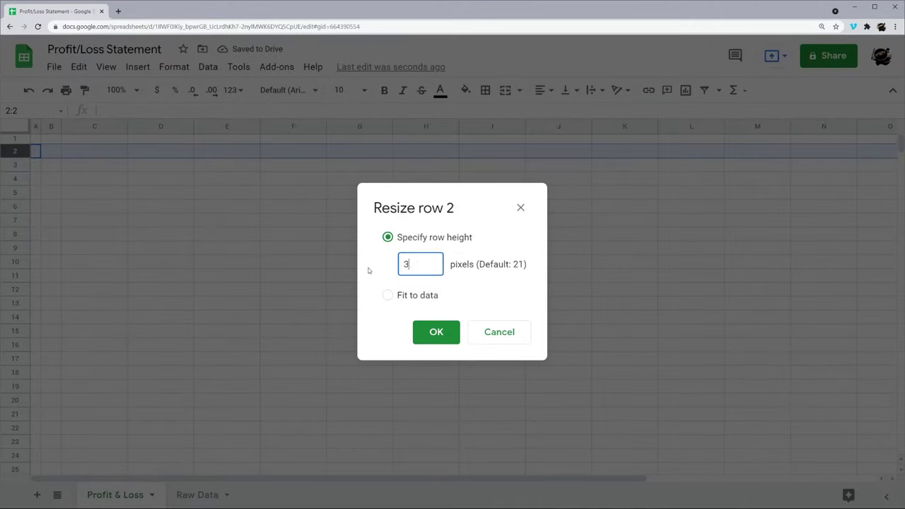
{"action": "key", "text": "Return"}
{"action": "left_click", "coordinate": [135, 236]}
{"action": "left_click", "coordinate": [48, 156]}
{"action": "left_click_drag", "start_coordinate": [117, 179], "coordinate": [831, 430]}
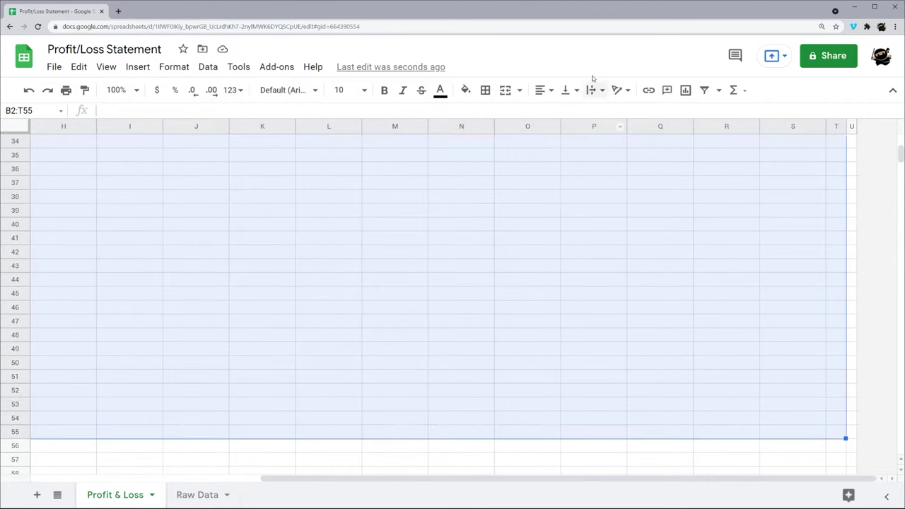
Put a thick black outer border around B2:T55
{"action": "left_click", "coordinate": [485, 90]}
{"action": "left_click", "coordinate": [583, 115]}
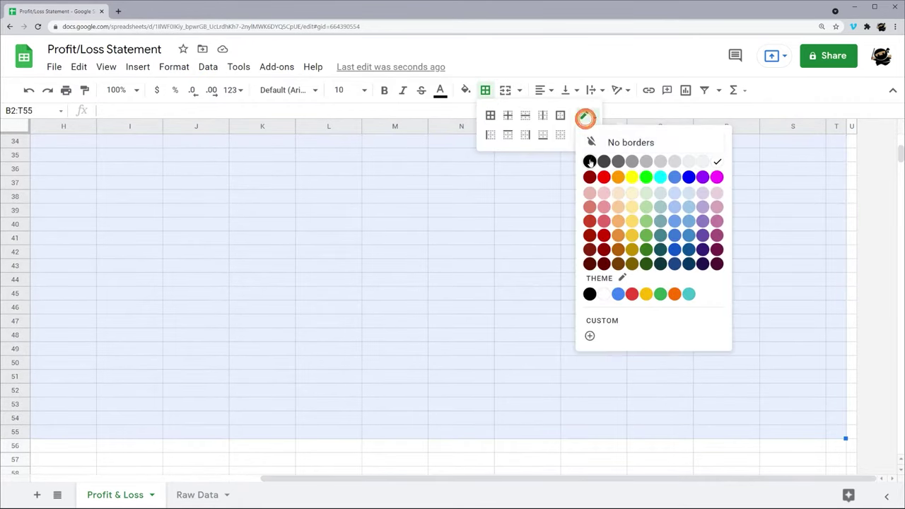
{"action": "left_click", "coordinate": [588, 157]}
{"action": "left_click", "coordinate": [560, 115]}
{"action": "left_click", "coordinate": [661, 374]}
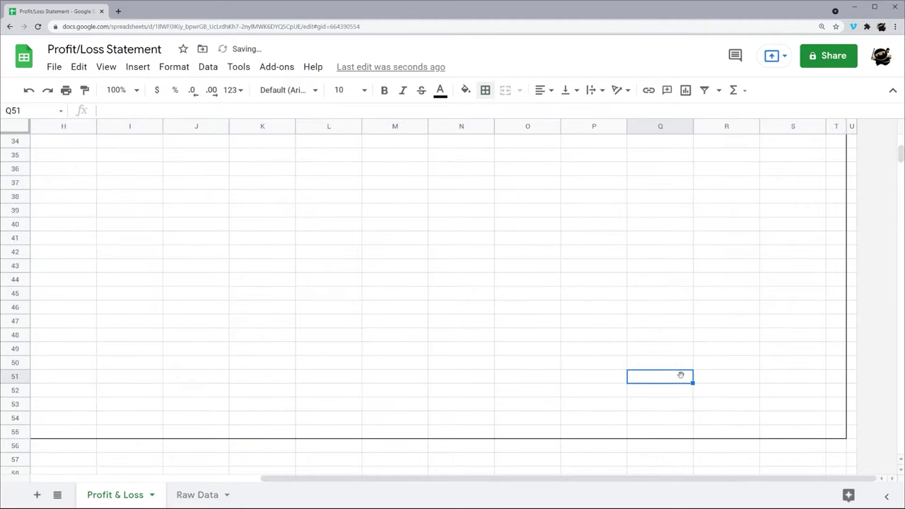
{"action": "left_click_drag", "start_coordinate": [834, 431], "coordinate": [56, 159]}
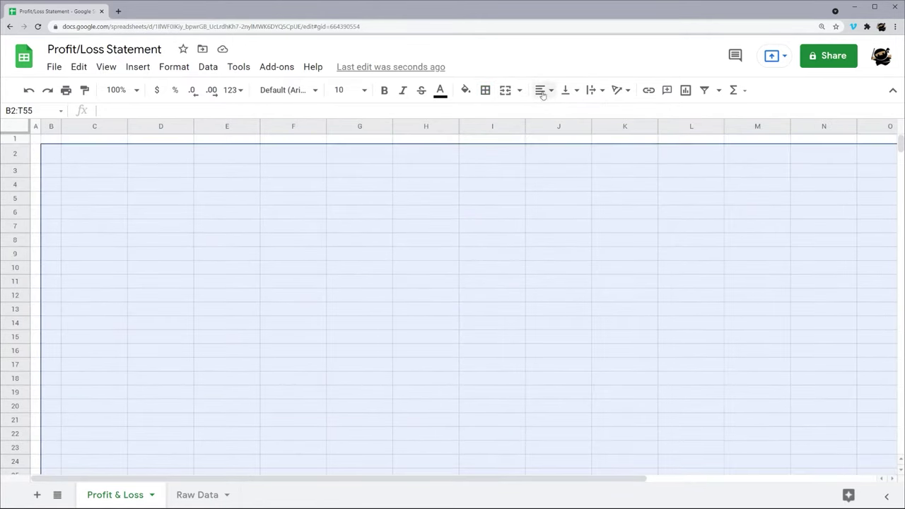
{"action": "left_click", "coordinate": [485, 91]}
{"action": "left_click", "coordinate": [583, 135]}
{"action": "left_click", "coordinate": [614, 174]}
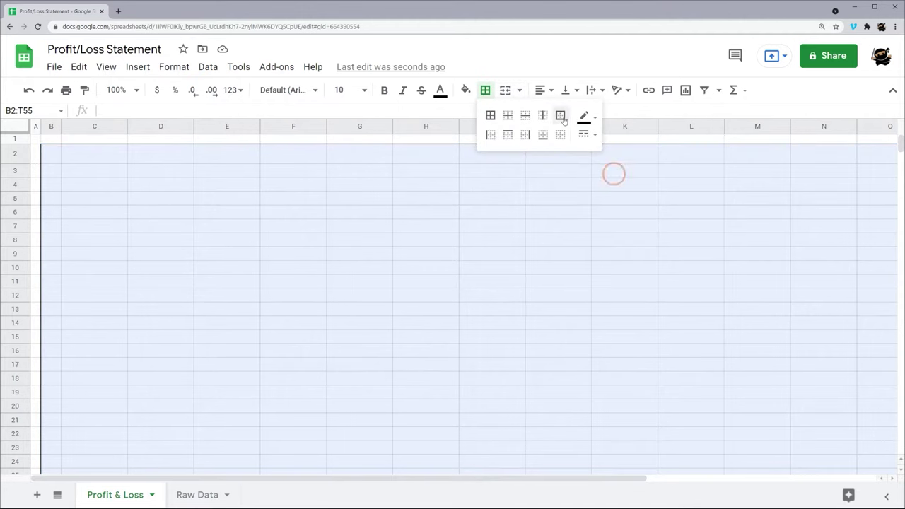
{"action": "left_click", "coordinate": [560, 116]}
Fill column A and row 1 dark grey
{"action": "left_click", "coordinate": [35, 125]}
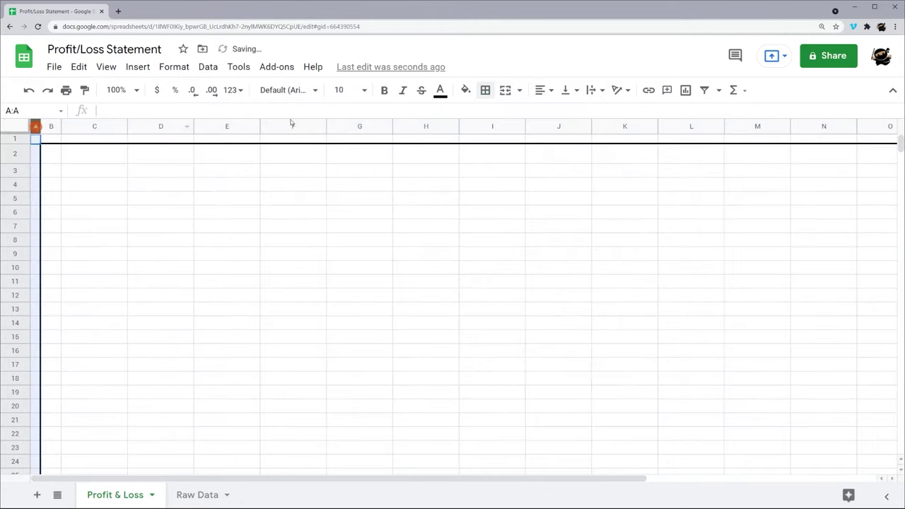
{"action": "left_click", "coordinate": [465, 90]}
{"action": "left_click", "coordinate": [497, 136]}
{"action": "left_click", "coordinate": [15, 138]}
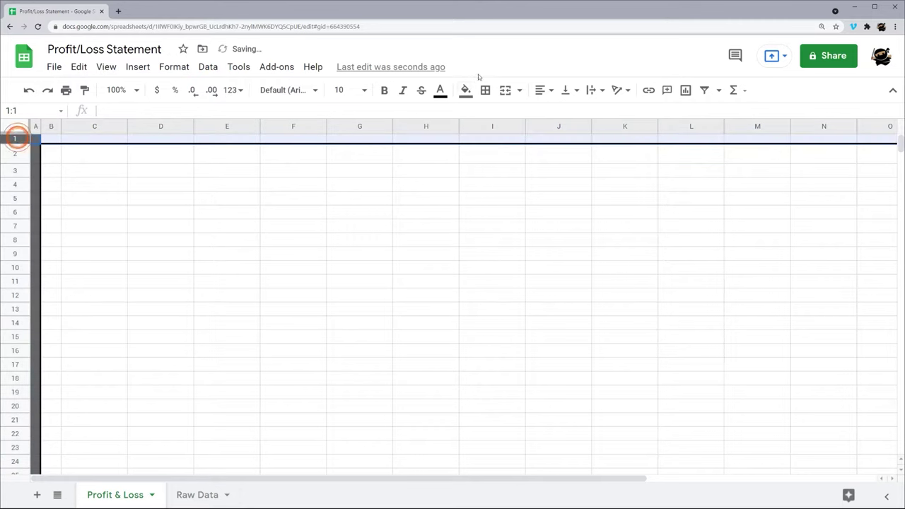
{"action": "left_click", "coordinate": [465, 90]}
{"action": "left_click", "coordinate": [499, 135]}
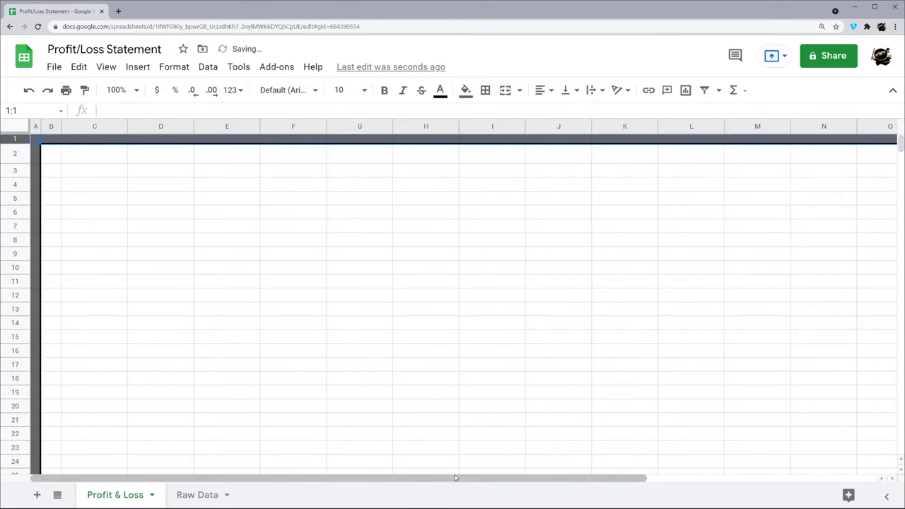
{"action": "left_click_drag", "start_coordinate": [455, 477], "coordinate": [685, 477]}
Fill column U and row 56 dark grey
{"action": "left_click", "coordinate": [852, 126]}
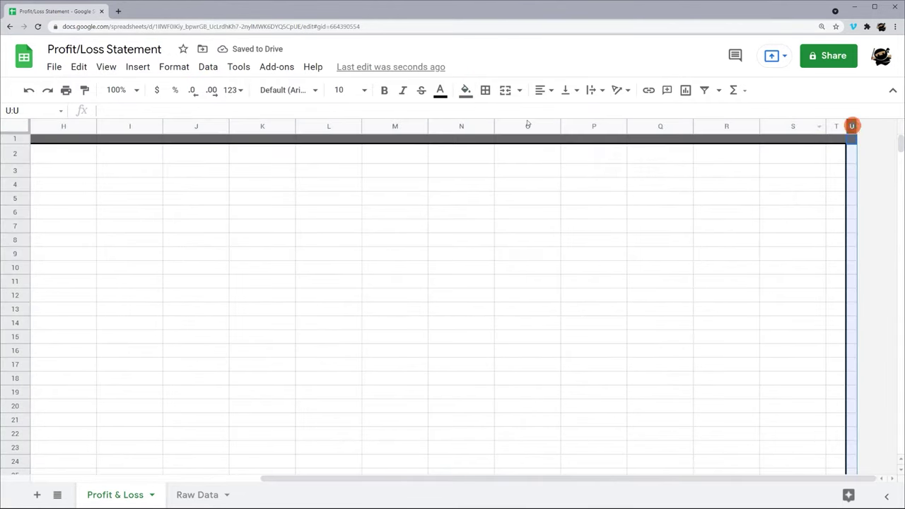
{"action": "left_click", "coordinate": [465, 90]}
{"action": "left_click", "coordinate": [497, 135]}
{"action": "left_click", "coordinate": [590, 269]}
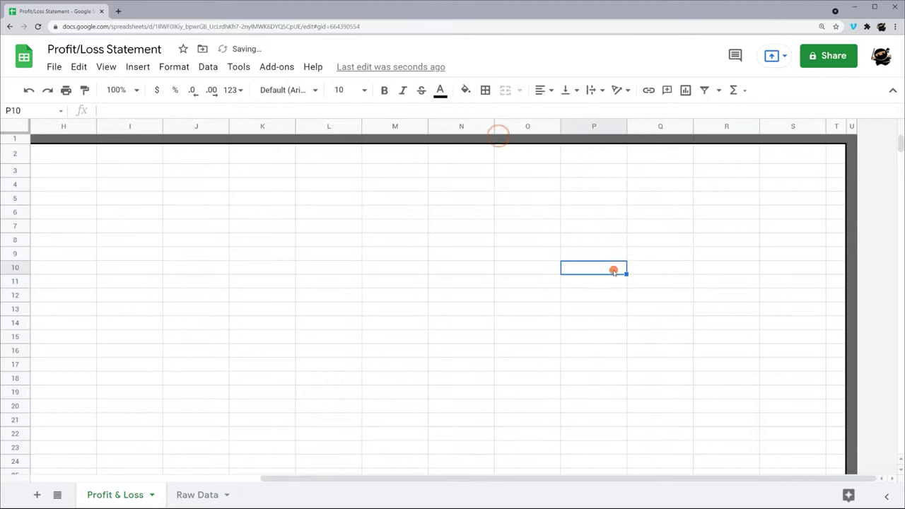
{"action": "scroll", "coordinate": [667, 364], "scroll_direction": "down", "scroll_amount": 5}
{"action": "scroll", "coordinate": [667, 367], "scroll_direction": "down", "scroll_amount": 10}
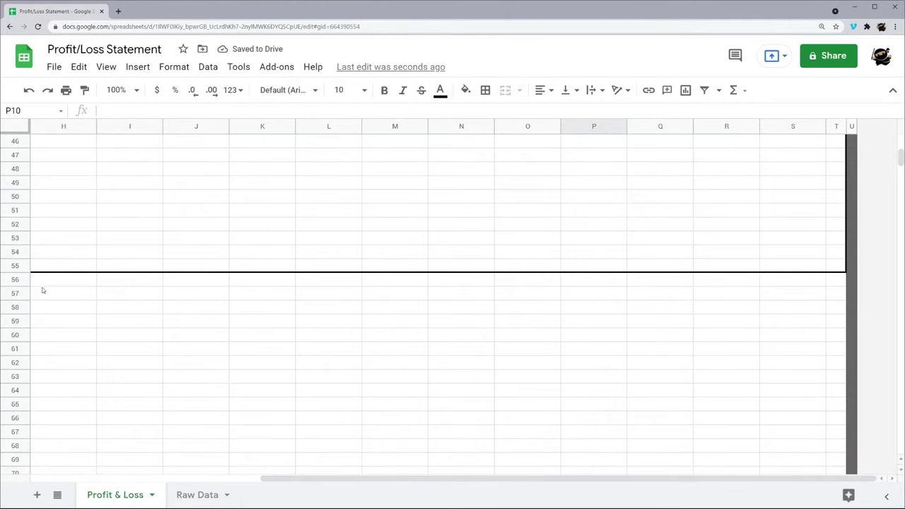
{"action": "left_click", "coordinate": [14, 279]}
{"action": "left_click", "coordinate": [465, 90]}
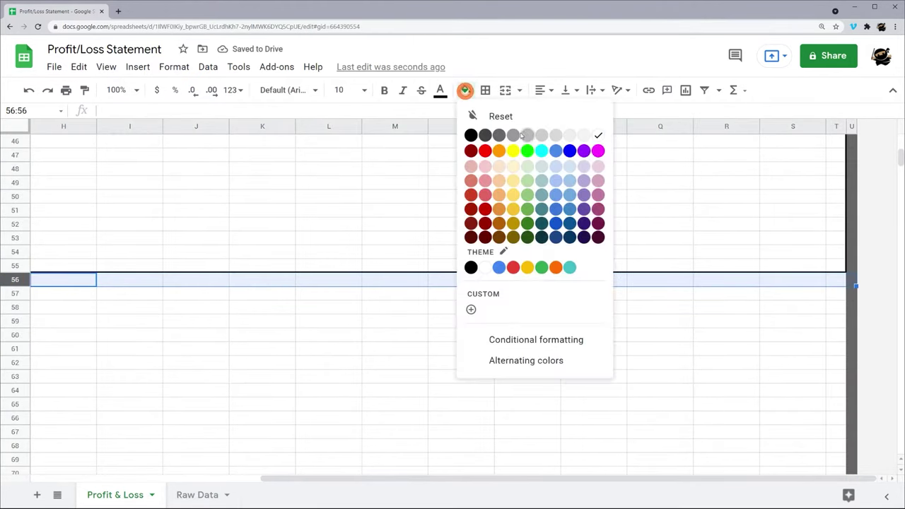
{"action": "left_click", "coordinate": [498, 133]}
{"action": "left_click", "coordinate": [653, 306]}
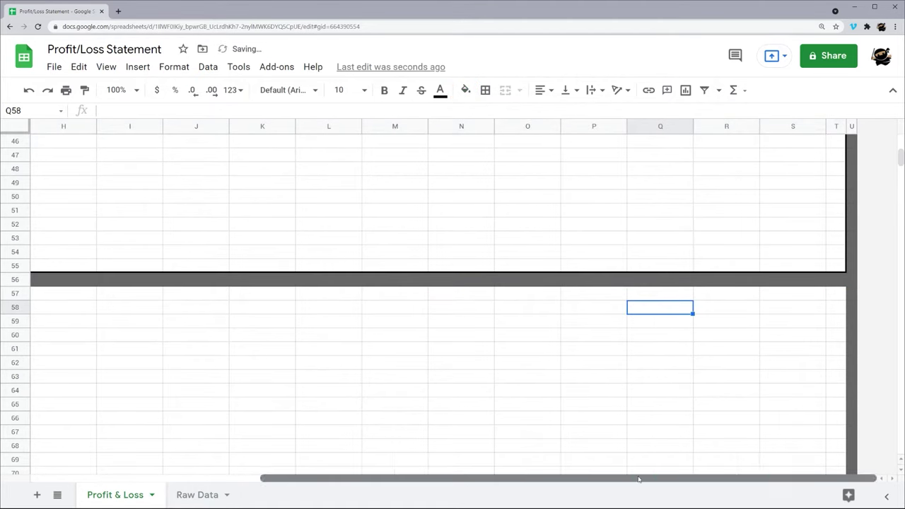
{"action": "left_click_drag", "start_coordinate": [638, 479], "coordinate": [636, 476]}
Delete rows 57 through 1000 below the grey bottom band
{"action": "left_click", "coordinate": [24, 293]}
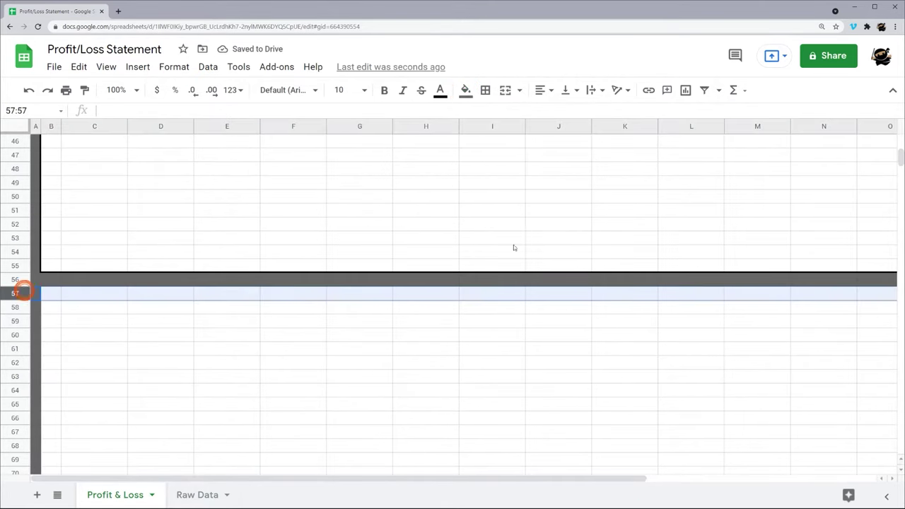
{"action": "left_click_drag", "start_coordinate": [900, 166], "coordinate": [901, 445]}
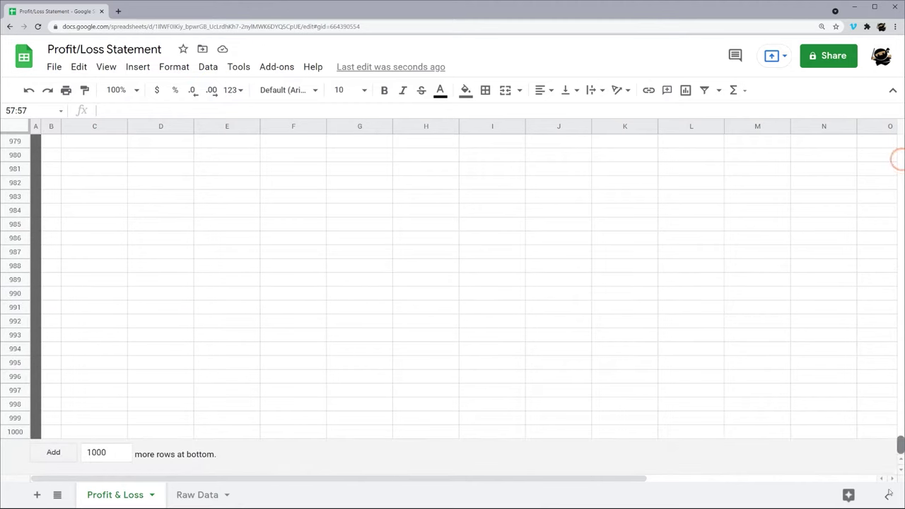
{"action": "left_click", "coordinate": [21, 431], "text": "shift"}
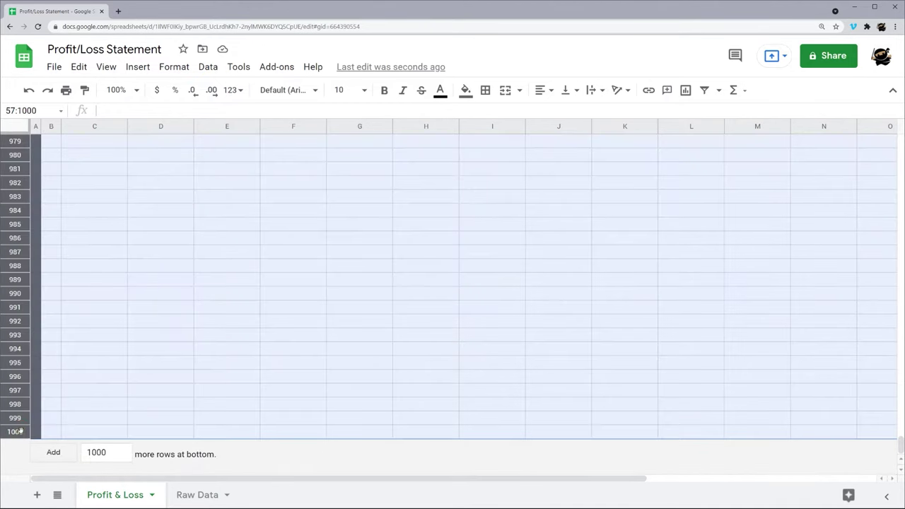
{"action": "right_click", "coordinate": [16, 307]}
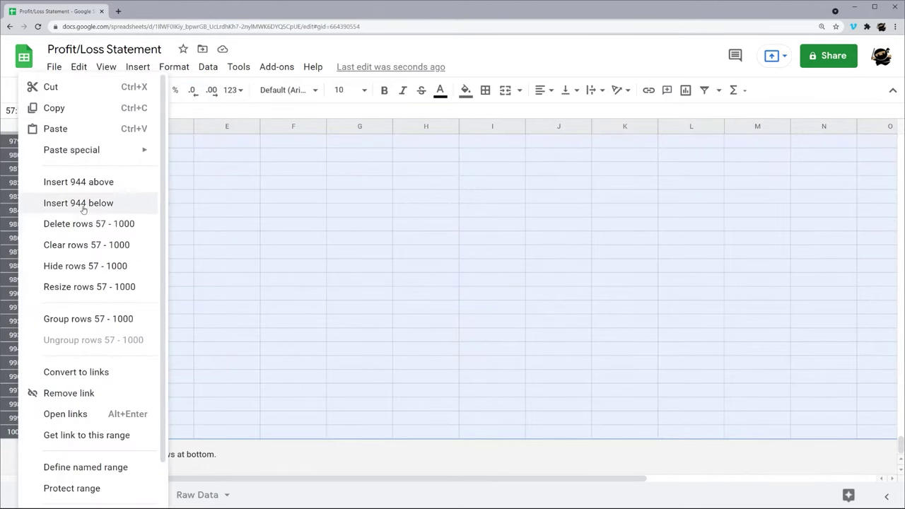
{"action": "left_click", "coordinate": [76, 223]}
Delete rows 49 through 52 inside the frame
{"action": "scroll", "coordinate": [200, 322], "scroll_direction": "up", "scroll_amount": 10}
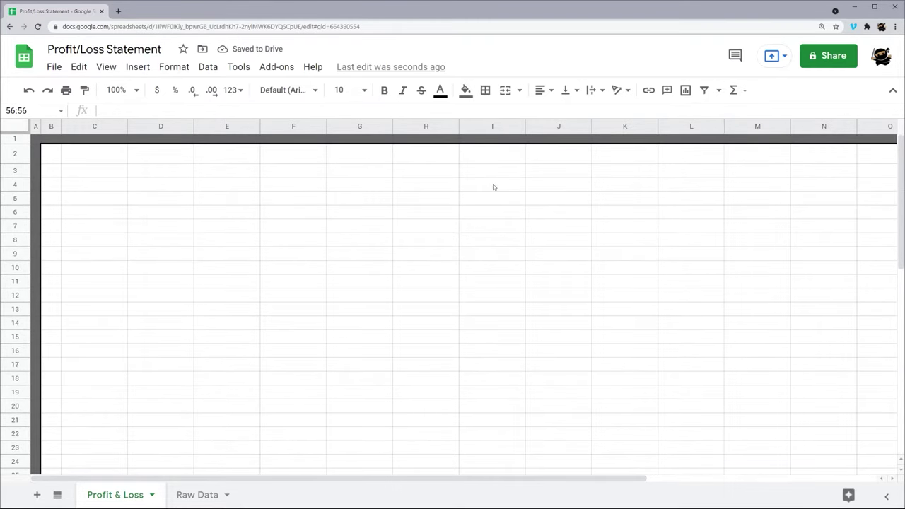
{"action": "scroll", "coordinate": [331, 246], "scroll_direction": "down", "scroll_amount": 9}
{"action": "scroll", "coordinate": [65, 328], "scroll_direction": "down", "scroll_amount": 2}
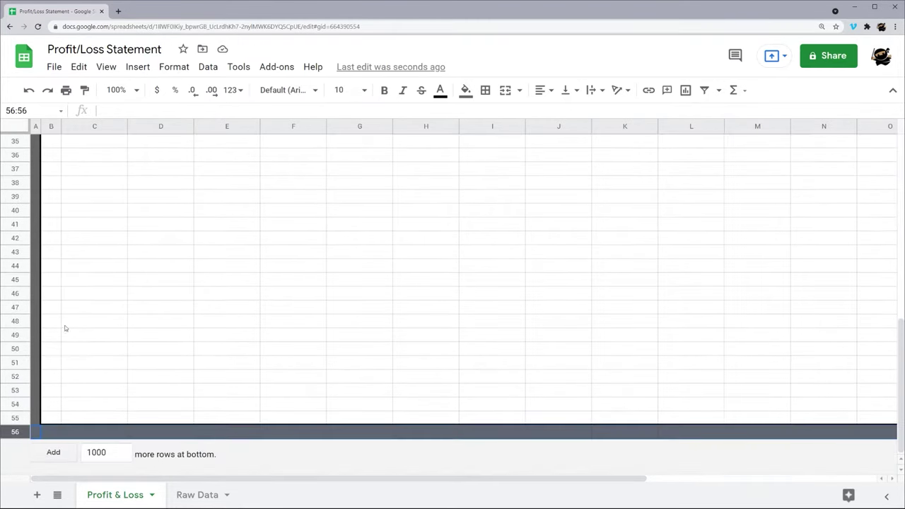
{"action": "left_click_drag", "start_coordinate": [10, 376], "coordinate": [15, 335]}
{"action": "right_click", "coordinate": [27, 339]}
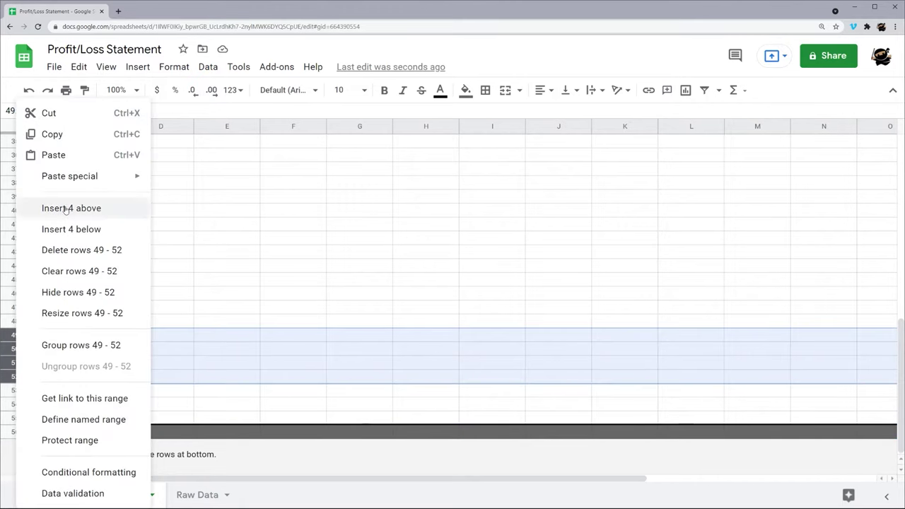
{"action": "left_click", "coordinate": [86, 253]}
{"action": "scroll", "coordinate": [283, 297], "scroll_direction": "up", "scroll_amount": 6}
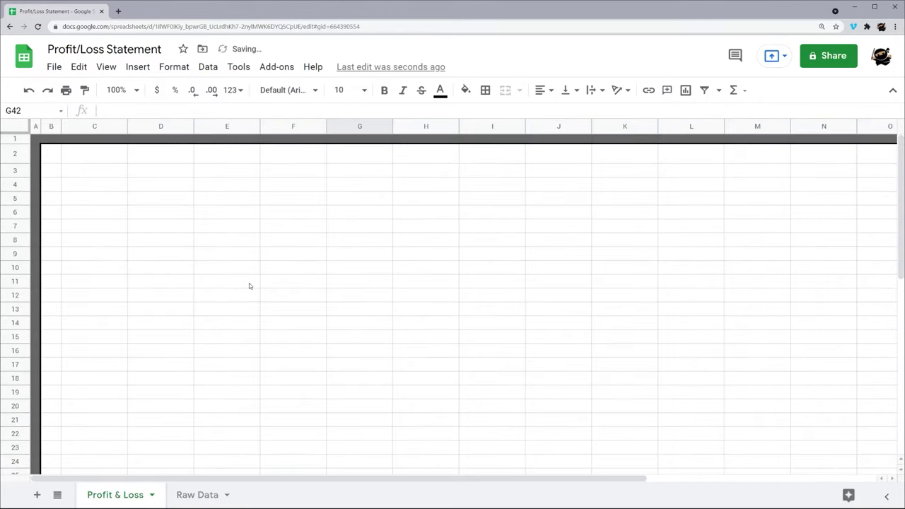
{"action": "left_click", "coordinate": [84, 173]}
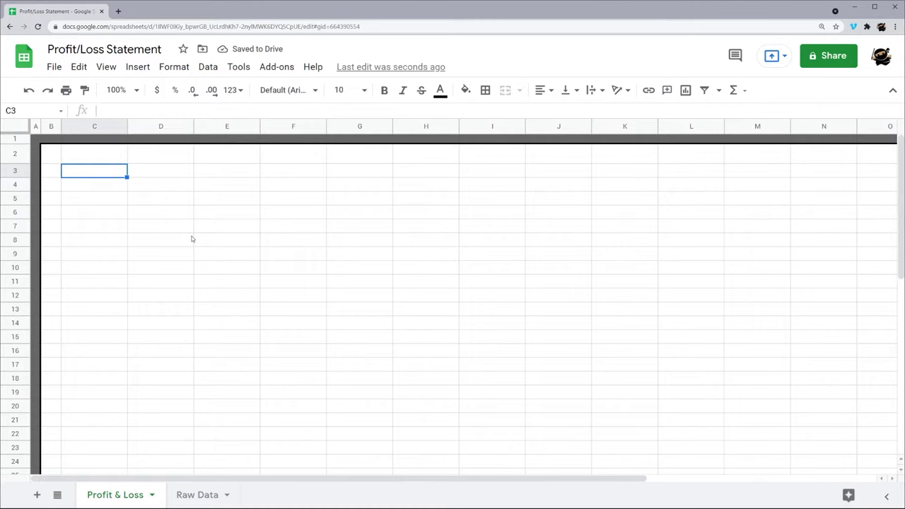
Enter the title '2021 Profit & Loss' in cell C3
{"action": "type", "text": "2021"}
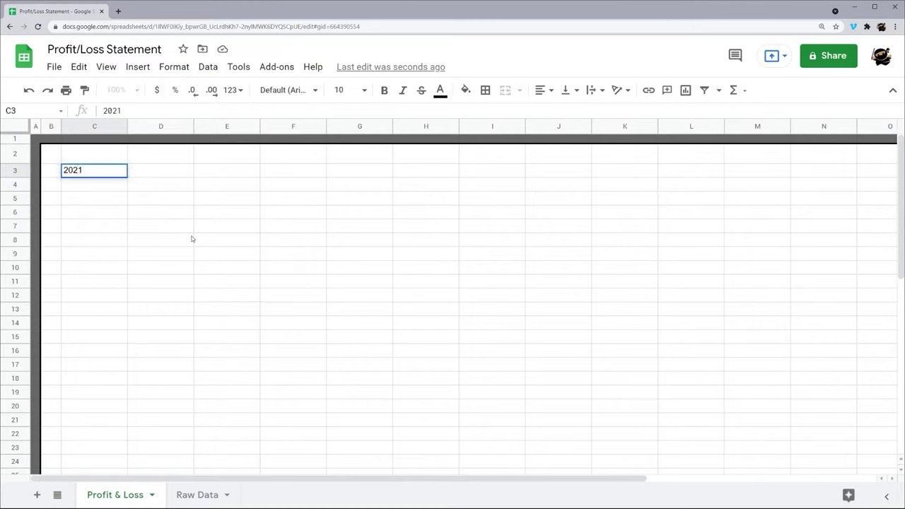
{"action": "type", "text": " Profit & Loss"}
{"action": "key", "text": "Return"}
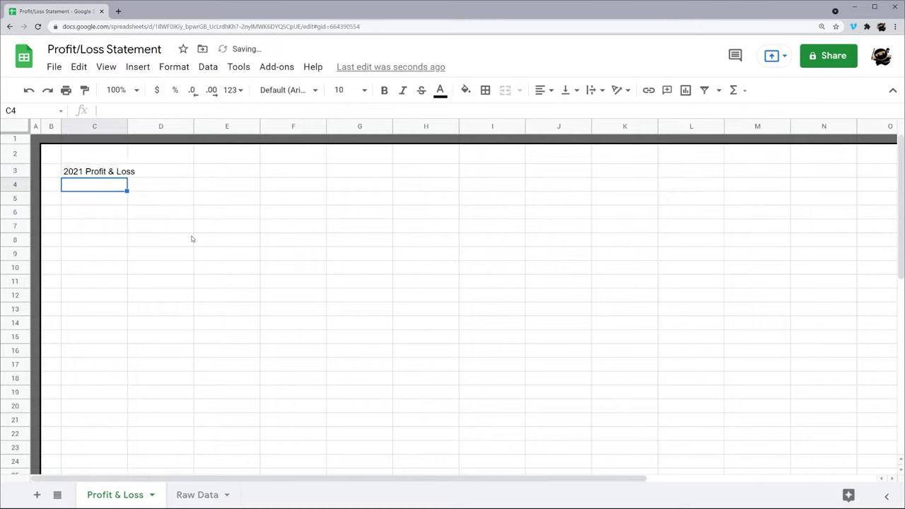
{"action": "left_click", "coordinate": [89, 168]}
Format the title in Bebas Neue at size 24
{"action": "left_click", "coordinate": [286, 90]}
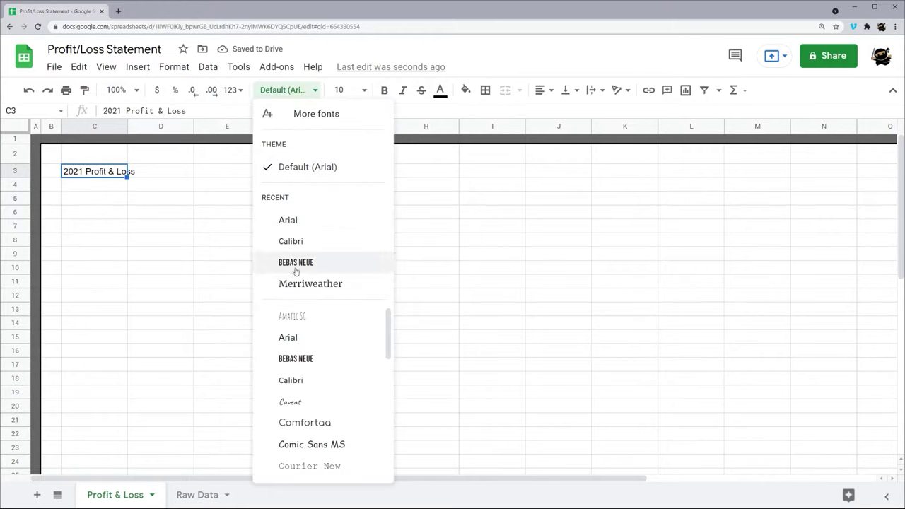
{"action": "left_click", "coordinate": [310, 114]}
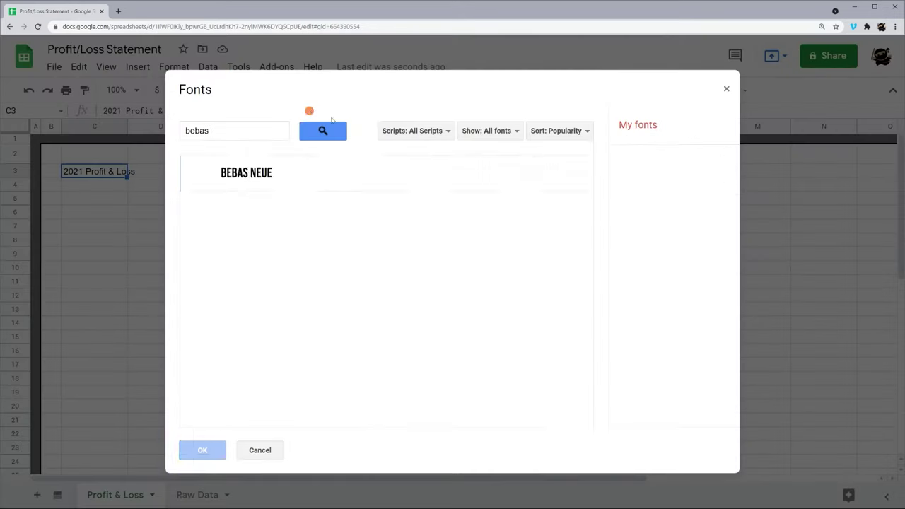
{"action": "left_click_drag", "start_coordinate": [228, 130], "coordinate": [125, 130]}
{"action": "type", "text": "beba"}
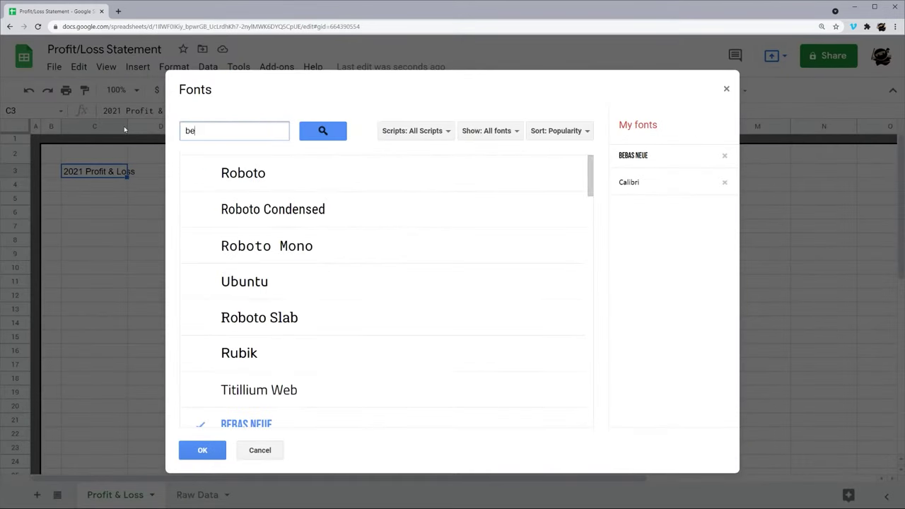
{"action": "left_click", "coordinate": [201, 447]}
{"action": "left_click", "coordinate": [291, 83]}
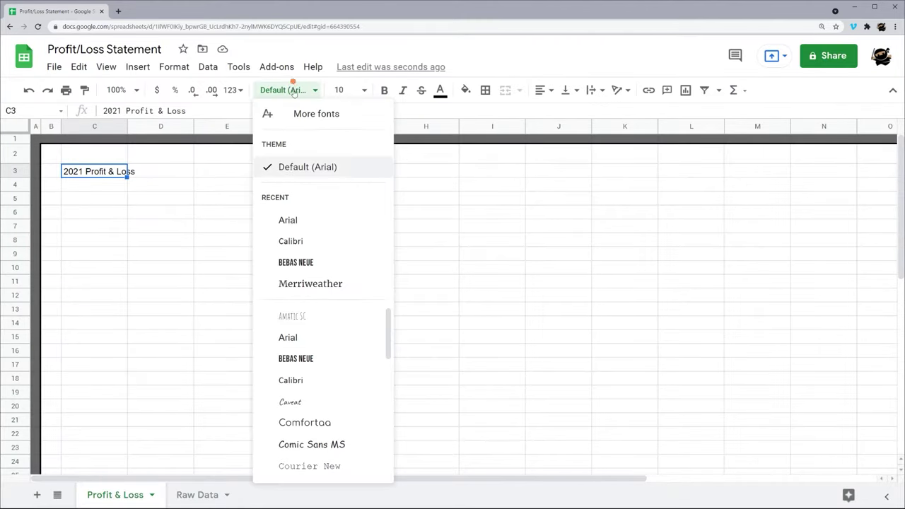
{"action": "left_click", "coordinate": [296, 262]}
{"action": "left_click", "coordinate": [359, 90]}
{"action": "left_click", "coordinate": [339, 299]}
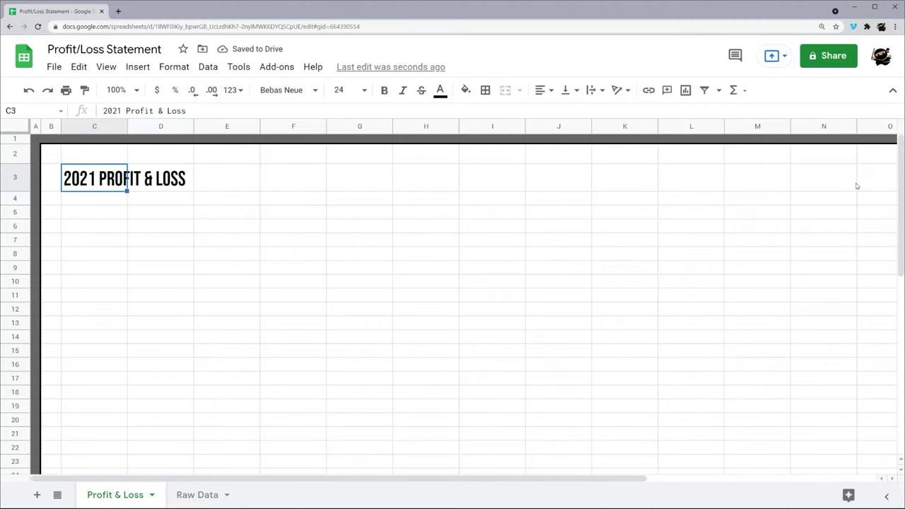
Merge C3:S3 into one title cell and fill it light grey
{"action": "left_click_drag", "start_coordinate": [459, 477], "coordinate": [690, 477]}
{"action": "left_click", "coordinate": [772, 181], "text": "shift"}
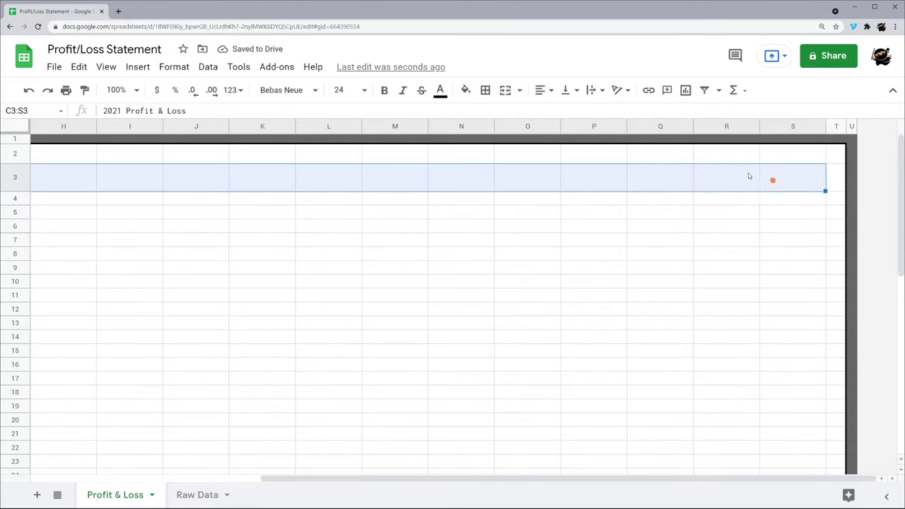
{"action": "left_click", "coordinate": [505, 90]}
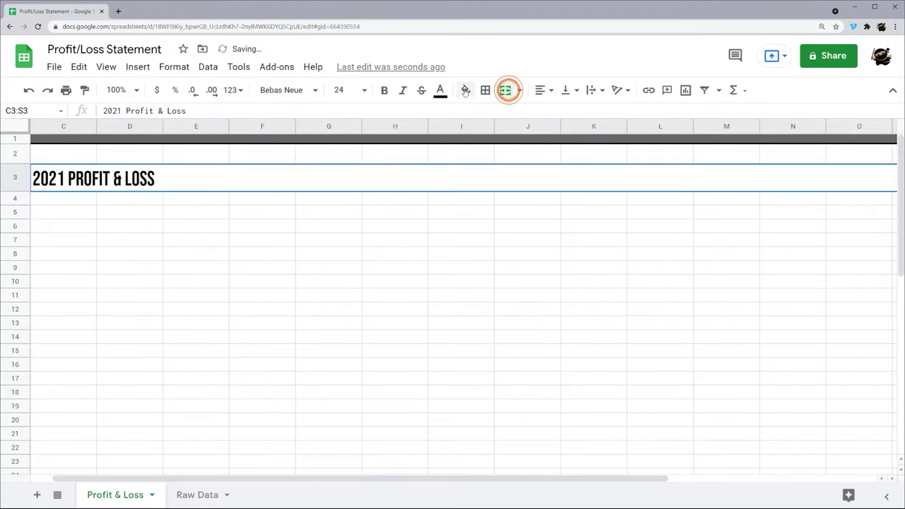
{"action": "left_click", "coordinate": [465, 90]}
{"action": "left_click", "coordinate": [573, 137]}
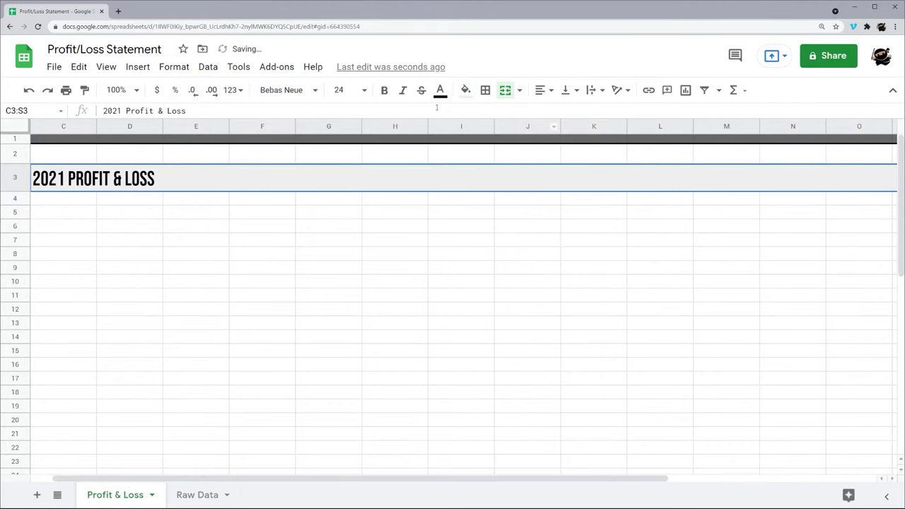
{"action": "left_click", "coordinate": [485, 90]}
{"action": "left_click", "coordinate": [465, 90]}
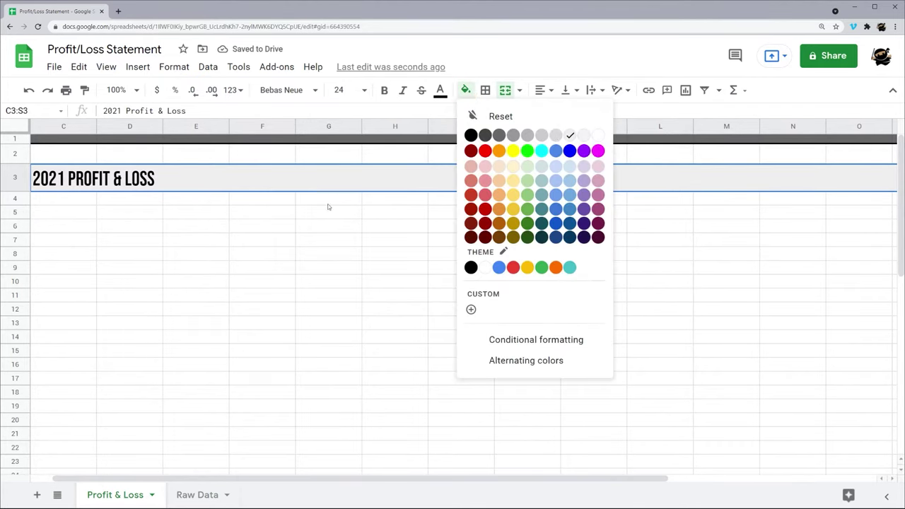
{"action": "left_click", "coordinate": [226, 226]}
{"action": "key", "text": "Home"}
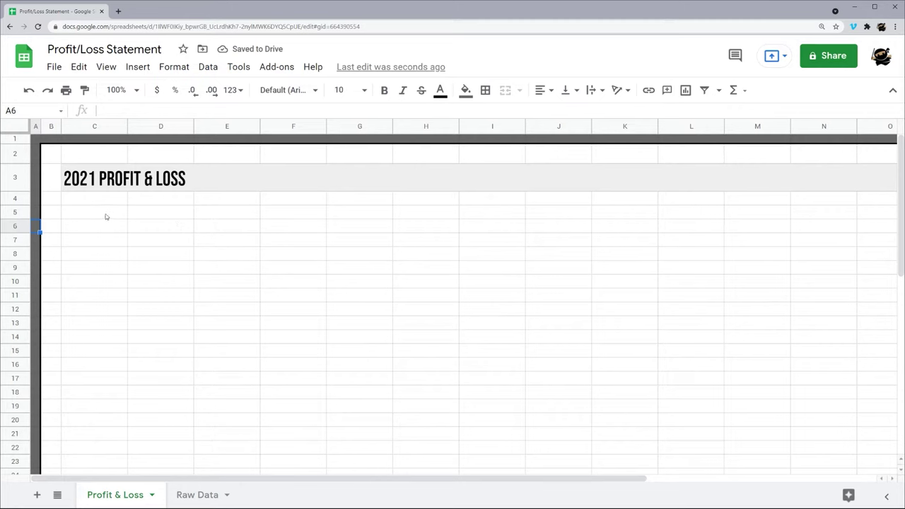
{"action": "left_click", "coordinate": [106, 217]}
Enter Categories, January and February in C5:E5, correcting the February spelling
{"action": "type", "text": "Categori"}
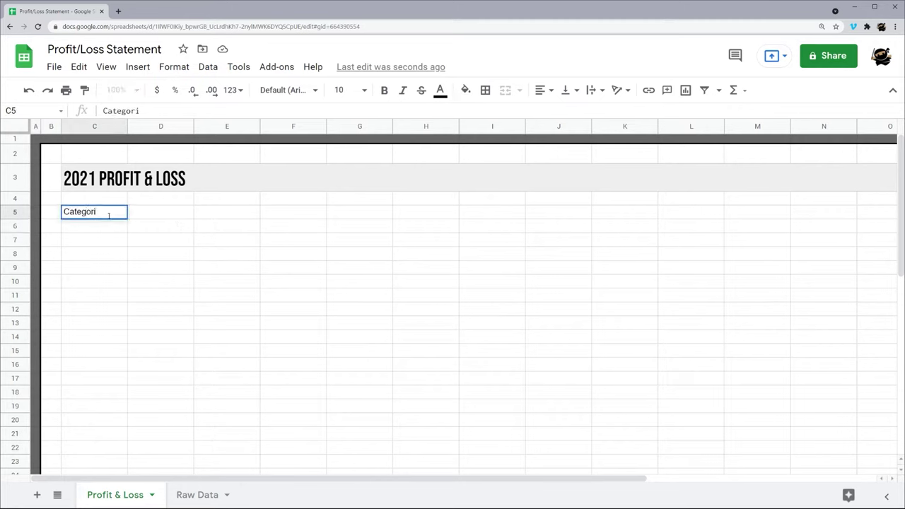
{"action": "type", "text": "es"}
{"action": "key", "text": "Tab"}
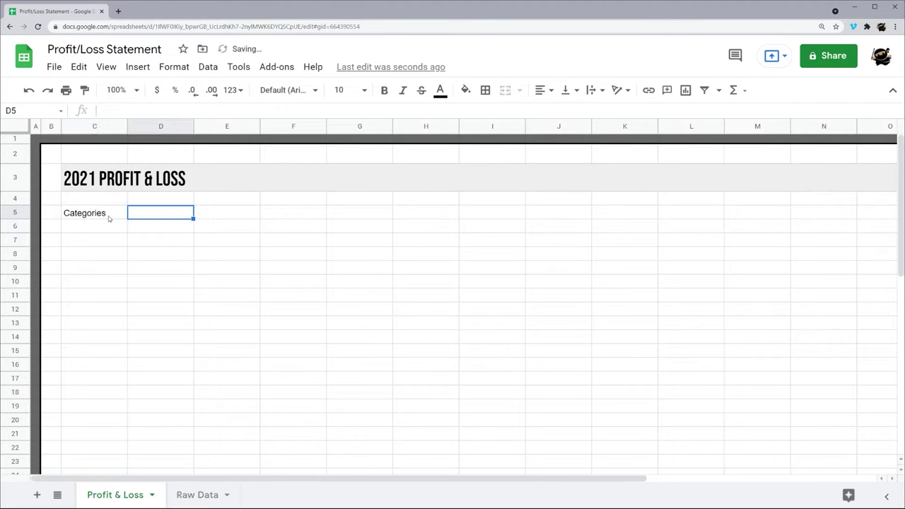
{"action": "type", "text": "Jan"}
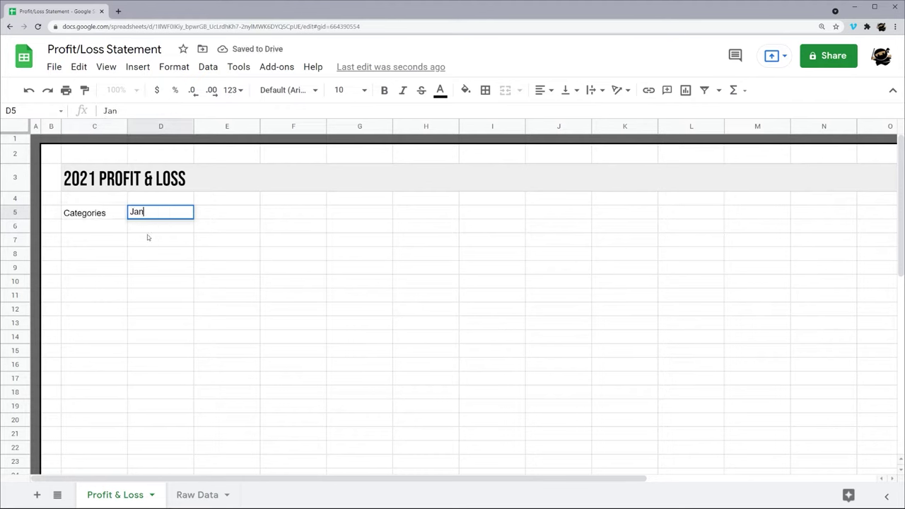
{"action": "type", "text": "uary"}
{"action": "key", "text": "Tab"}
{"action": "type", "text": "Febu"}
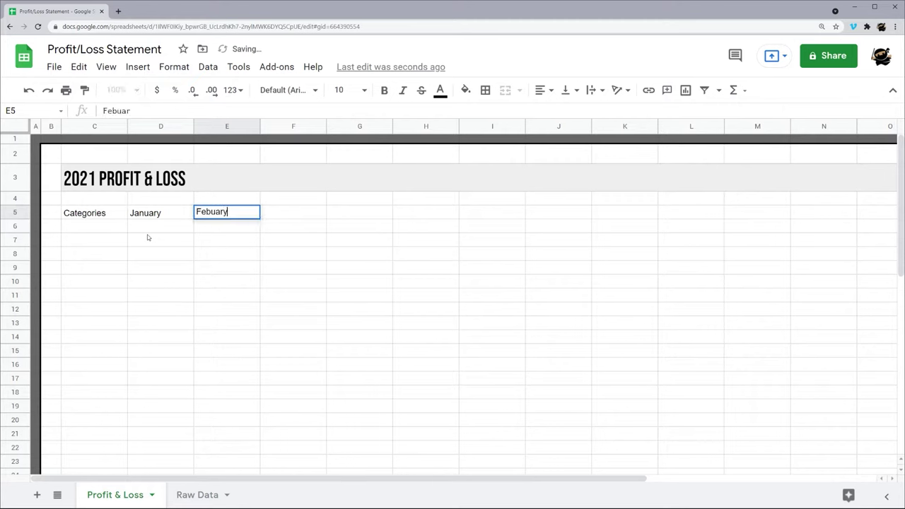
{"action": "type", "text": "ary"}
{"action": "key", "text": "BackSpace"}
{"action": "type", "text": "ruar"}
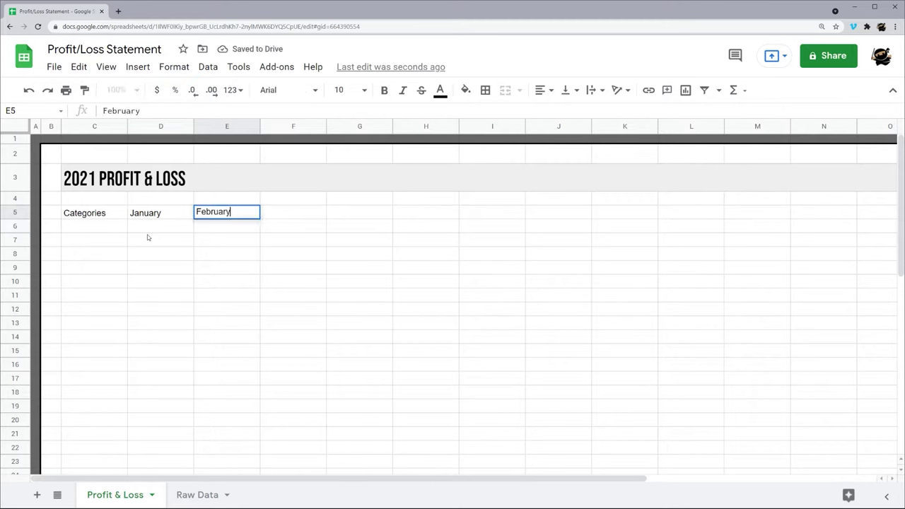
{"action": "key", "text": "Return"}
Auto-fill the months through December to O5 and clear the surplus month entries
{"action": "left_click_drag", "start_coordinate": [162, 212], "coordinate": [819, 225]}
{"action": "left_click_drag", "start_coordinate": [876, 218], "coordinate": [779, 217]}
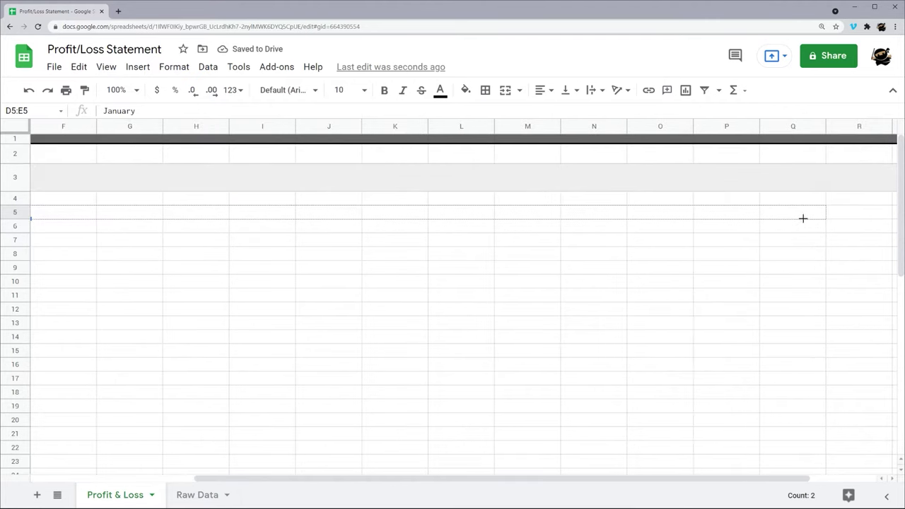
{"action": "left_click_drag", "start_coordinate": [802, 218], "coordinate": [802, 218]}
{"action": "left_click", "coordinate": [697, 212]}
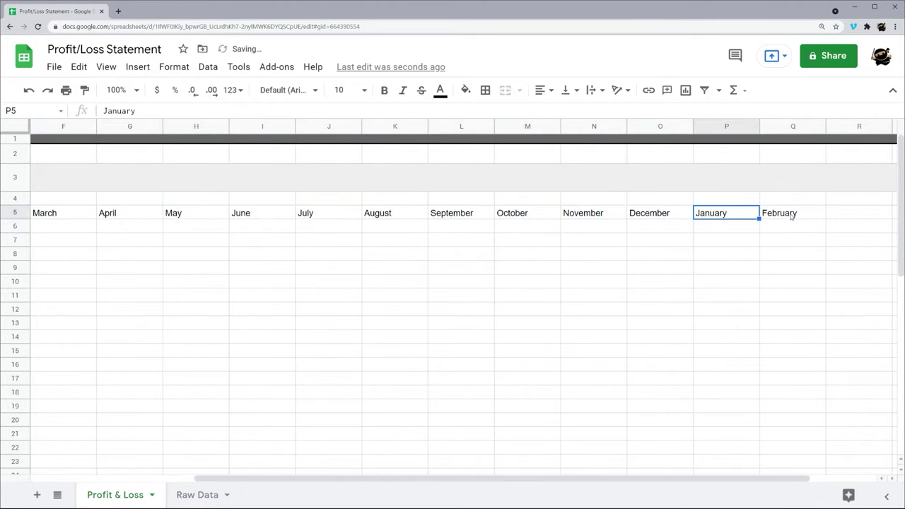
{"action": "key", "text": "Delete"}
{"action": "left_click", "coordinate": [791, 217]}
{"action": "key", "text": "Delete"}
{"action": "key", "text": "Down"}
{"action": "key", "text": "Down"}
{"action": "key", "text": "Right"}
{"action": "key", "text": "Left"}
Enter the label Year Total in P5
{"action": "left_click", "coordinate": [729, 212]}
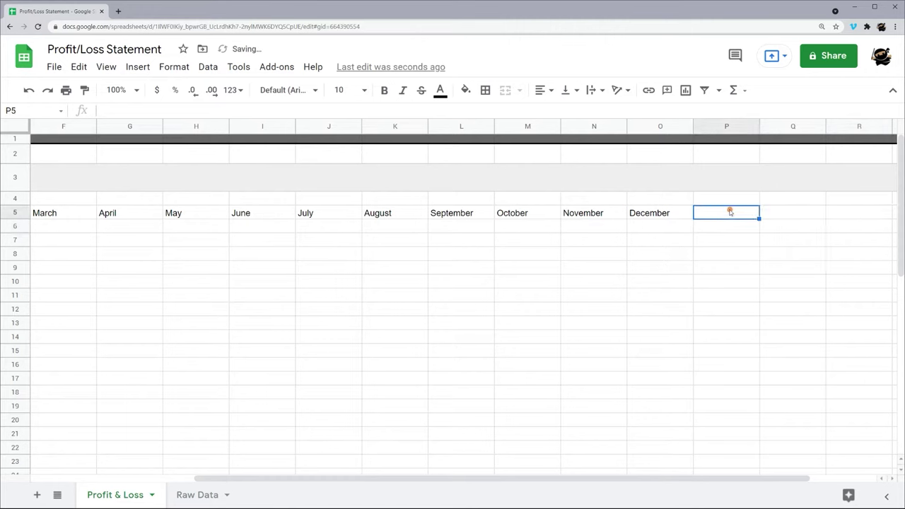
{"action": "type", "text": "Y"}
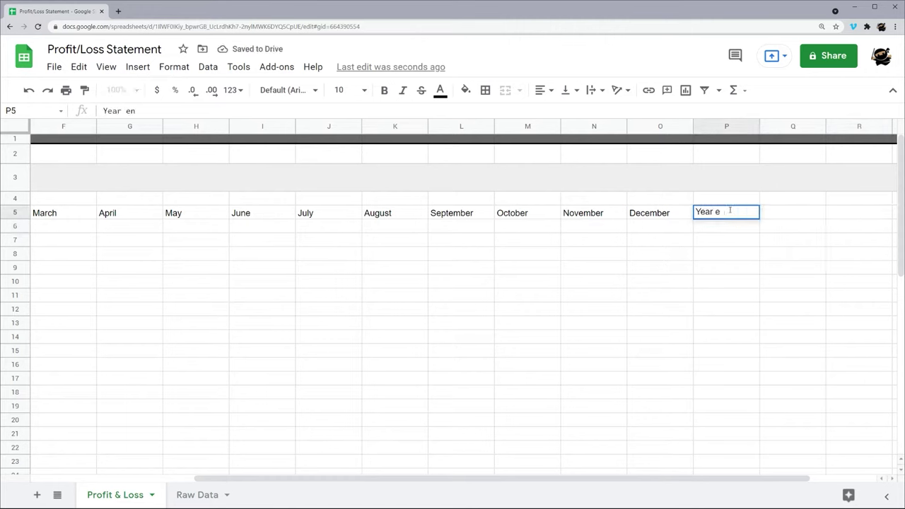
{"action": "type", "text": "ear Total"}
{"action": "key", "text": "Return"}
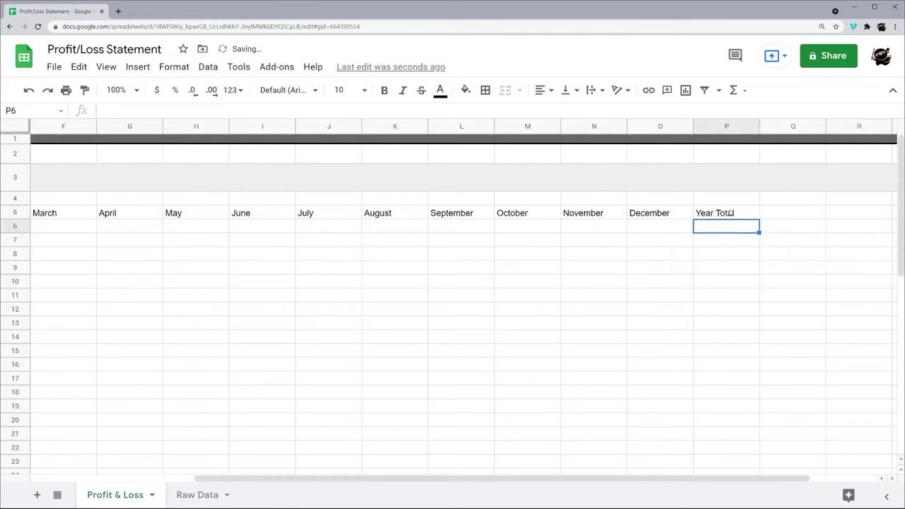
{"action": "scroll", "coordinate": [664, 480], "scroll_direction": "right", "scroll_amount": 2}
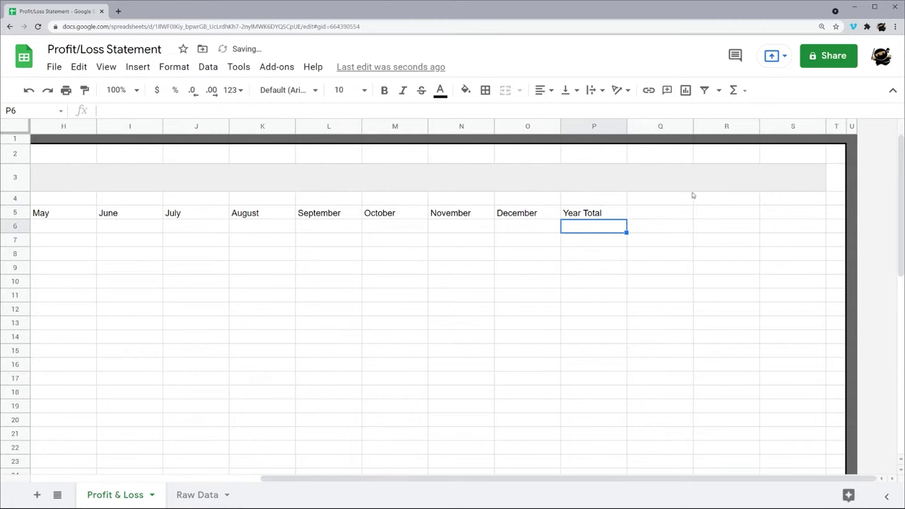
Delete the unused columns Q through S
{"action": "left_click_drag", "start_coordinate": [669, 130], "coordinate": [792, 126]}
{"action": "right_click", "coordinate": [792, 126]}
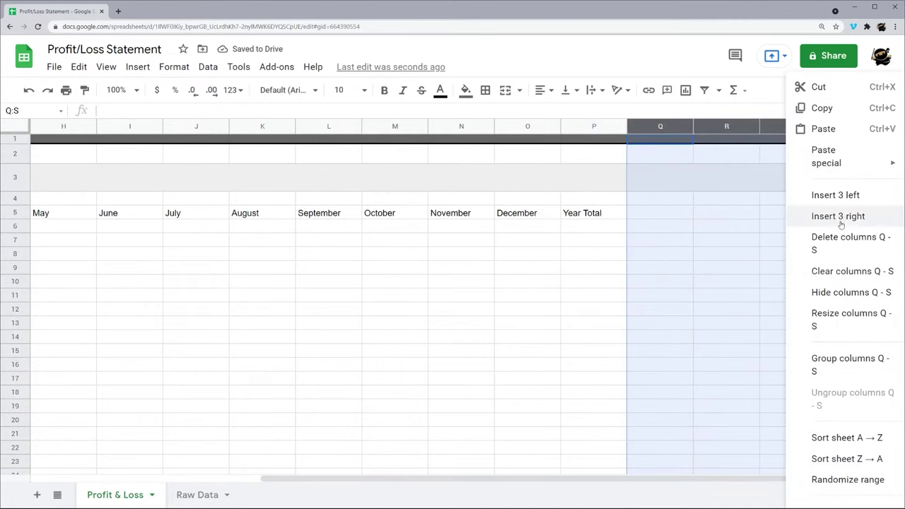
{"action": "left_click", "coordinate": [836, 238]}
{"action": "left_click", "coordinate": [572, 253]}
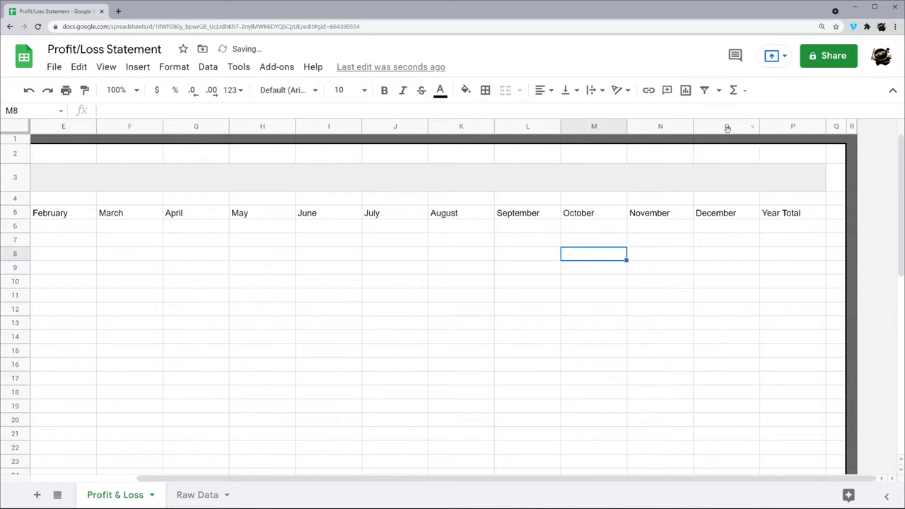
Resize the month columns D to O to a width of 85
{"action": "left_click_drag", "start_coordinate": [726, 128], "coordinate": [150, 126]}
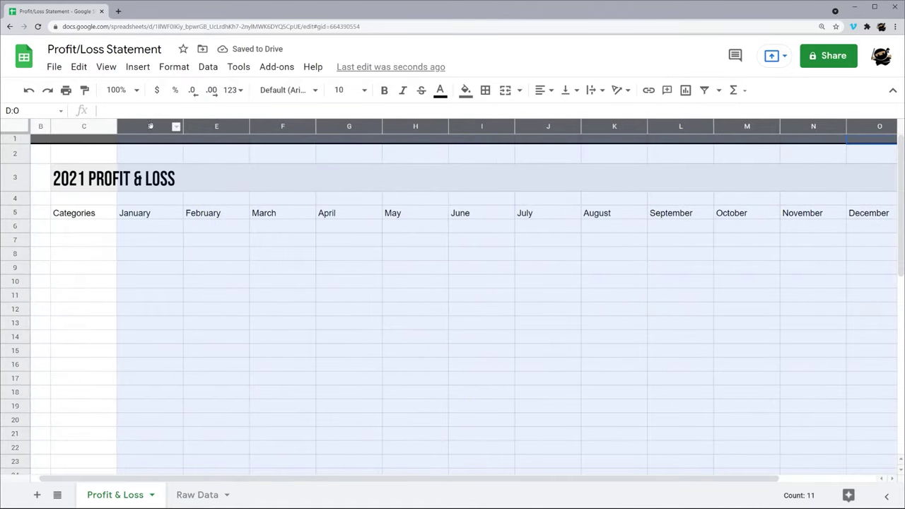
{"action": "right_click", "coordinate": [150, 126]}
{"action": "left_click", "coordinate": [177, 285]}
{"action": "type", "text": "8"}
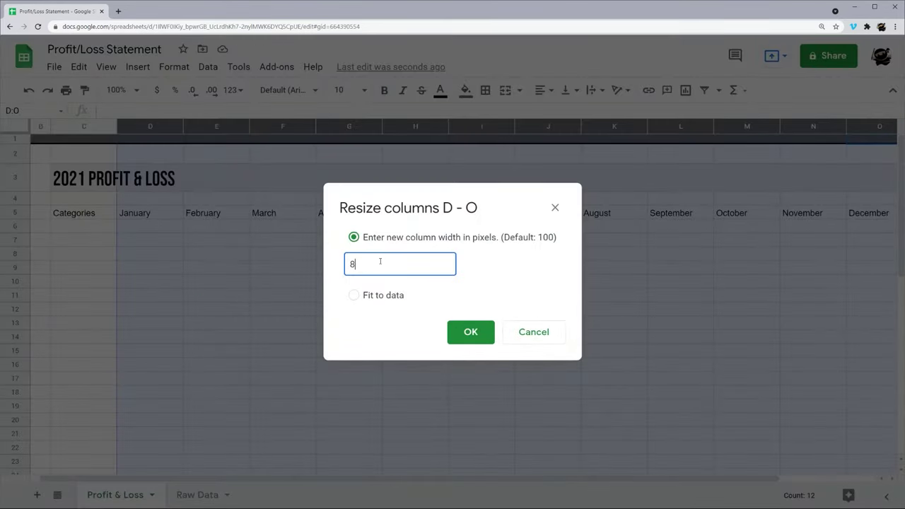
{"action": "type", "text": "5"}
{"action": "key", "text": "Return"}
{"action": "left_click", "coordinate": [510, 309]}
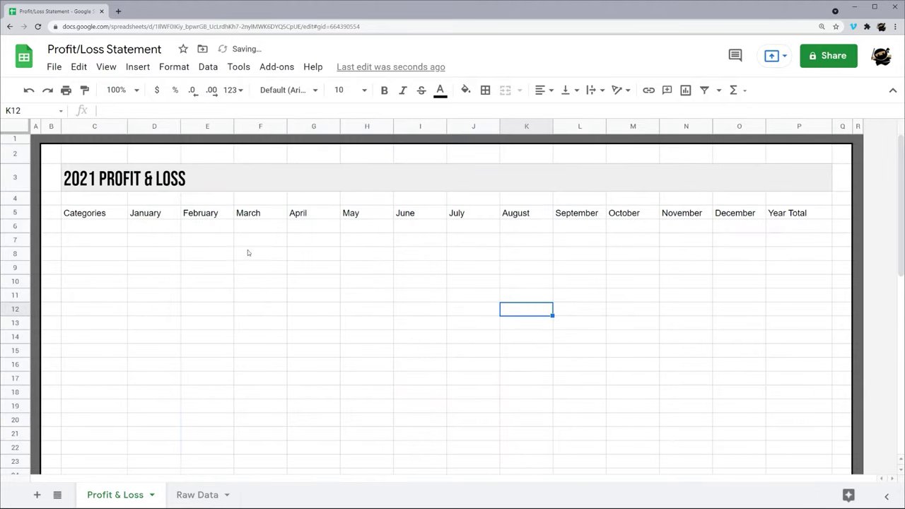
Format the D5:P5 headers in Bebas Neue size 12, centred and middle-aligned
{"action": "left_click_drag", "start_coordinate": [163, 215], "coordinate": [824, 214]}
{"action": "left_click", "coordinate": [282, 90]}
{"action": "left_click", "coordinate": [303, 223]}
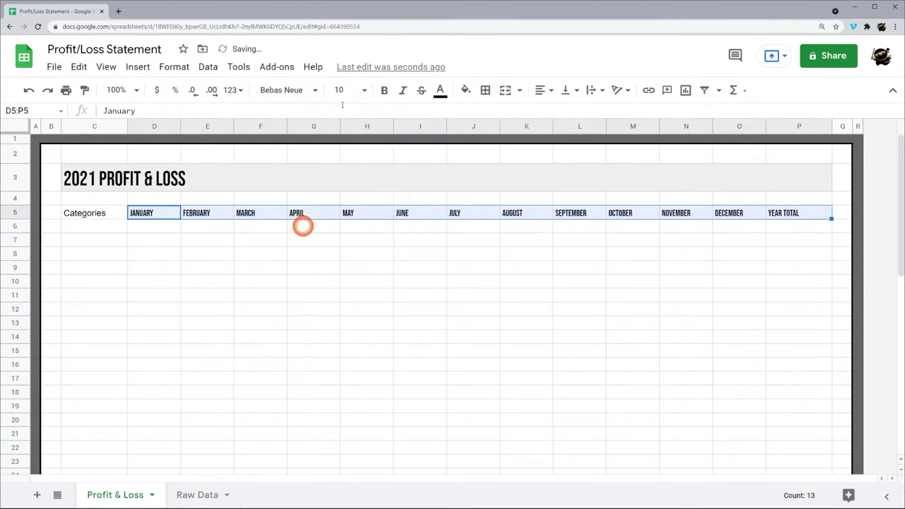
{"action": "left_click", "coordinate": [353, 90]}
{"action": "left_click", "coordinate": [347, 240]}
{"action": "left_click", "coordinate": [545, 89]}
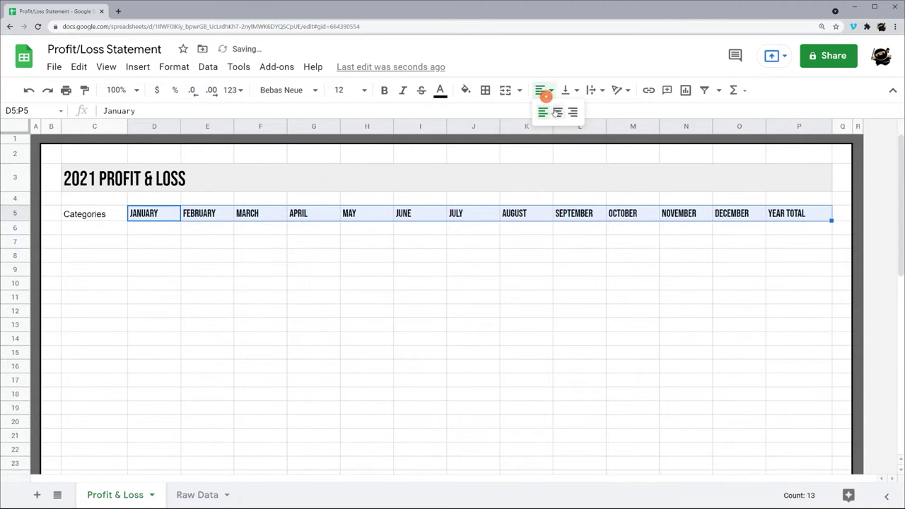
{"action": "left_click", "coordinate": [556, 111]}
{"action": "left_click", "coordinate": [566, 89]}
{"action": "left_click", "coordinate": [584, 113]}
{"action": "left_click", "coordinate": [526, 255]}
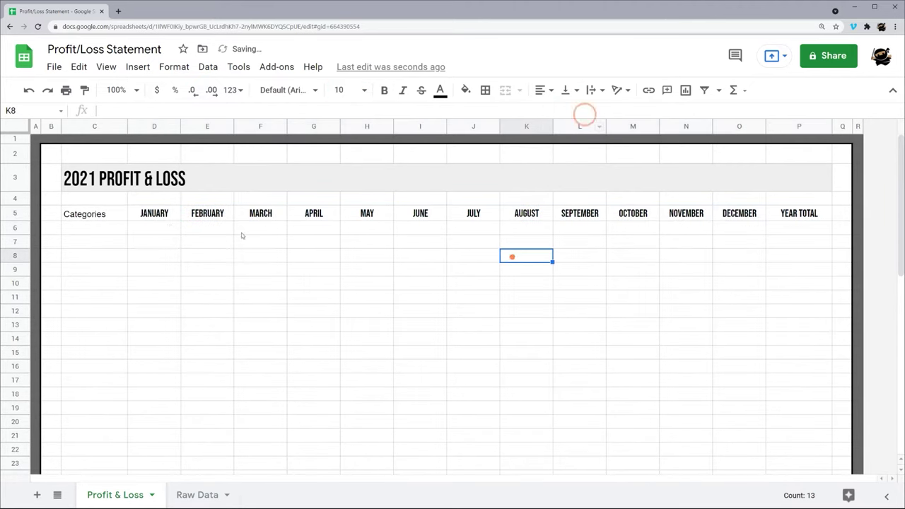
{"action": "left_click", "coordinate": [84, 219]}
Insert a blank row above the header row
{"action": "left_click", "coordinate": [23, 199]}
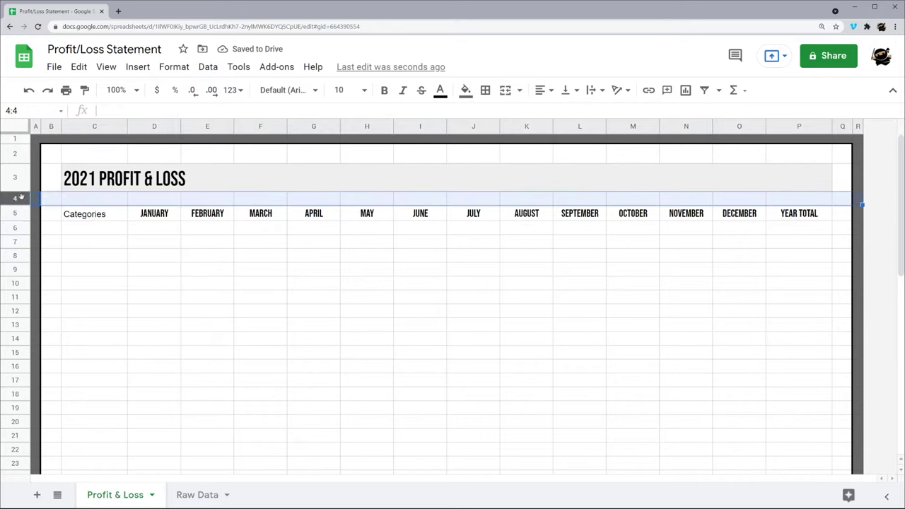
{"action": "right_click", "coordinate": [23, 198]}
{"action": "left_click", "coordinate": [73, 208]}
{"action": "left_click", "coordinate": [251, 279]}
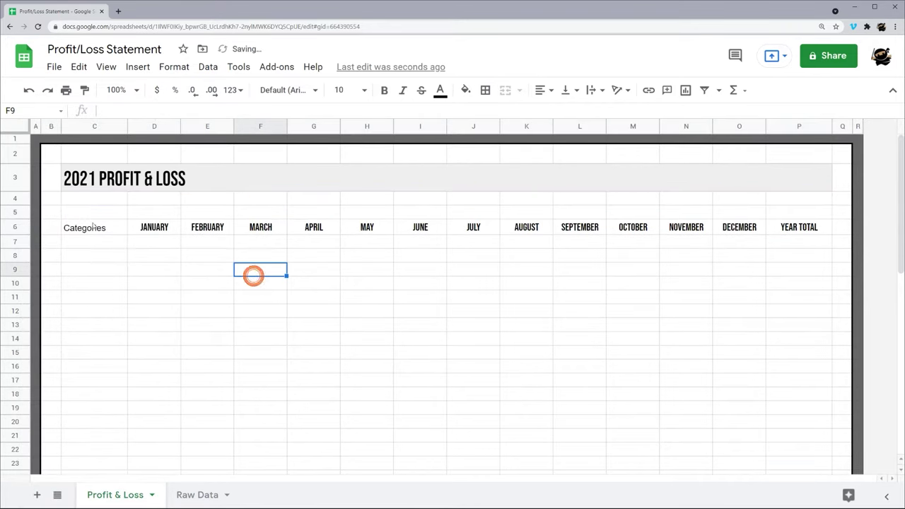
Merge C5:C6 and replace Categories with the label Income
{"action": "left_click_drag", "start_coordinate": [95, 227], "coordinate": [111, 203]}
{"action": "left_click", "coordinate": [510, 92]}
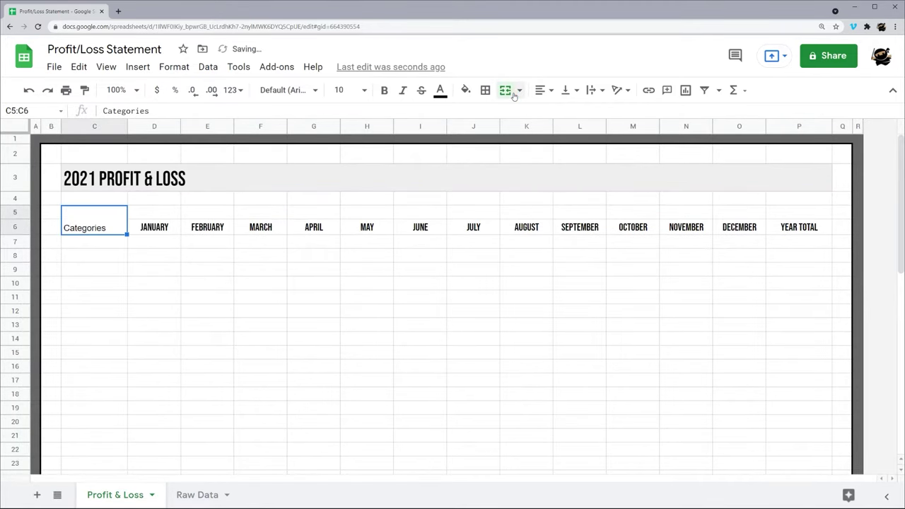
{"action": "type", "text": "IN"}
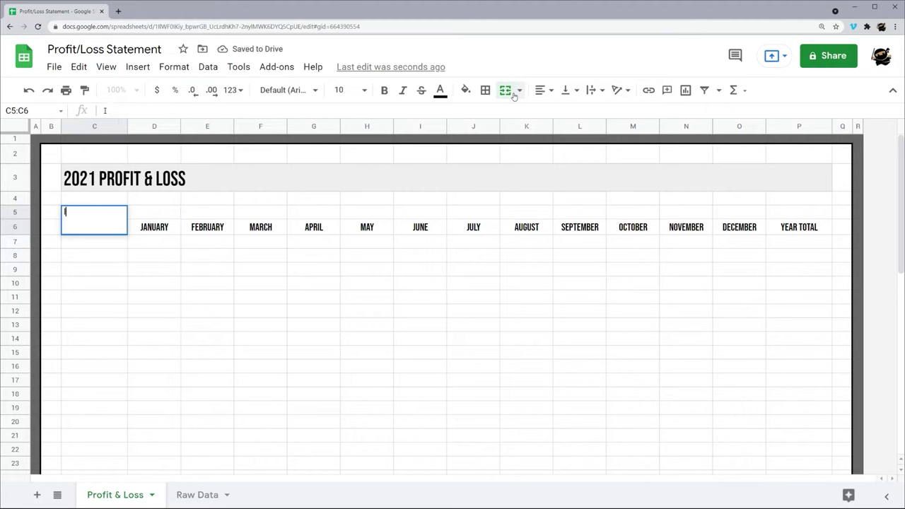
{"action": "key", "text": "Return"}
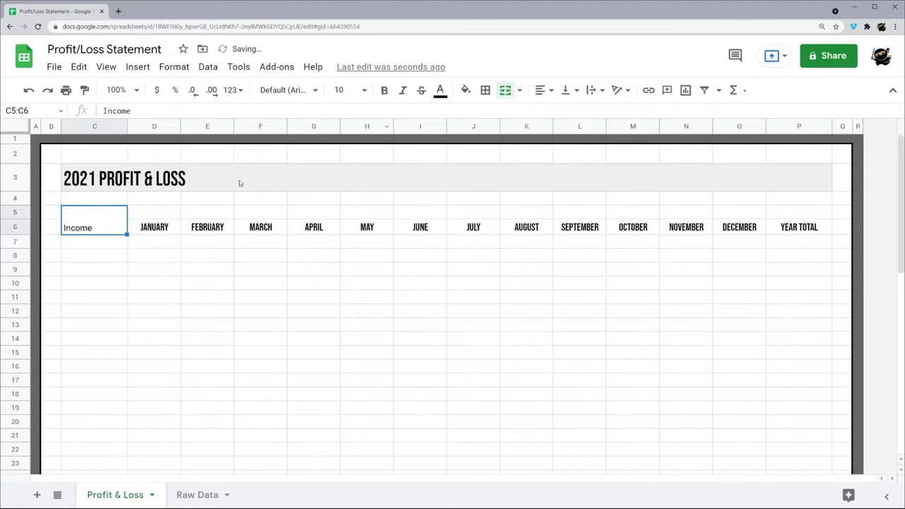
Fill the header block light green, then remove the fill from the blank row above the months
{"action": "left_click", "coordinate": [814, 231], "text": "shift"}
{"action": "left_click", "coordinate": [465, 90]}
{"action": "left_click", "coordinate": [529, 180]}
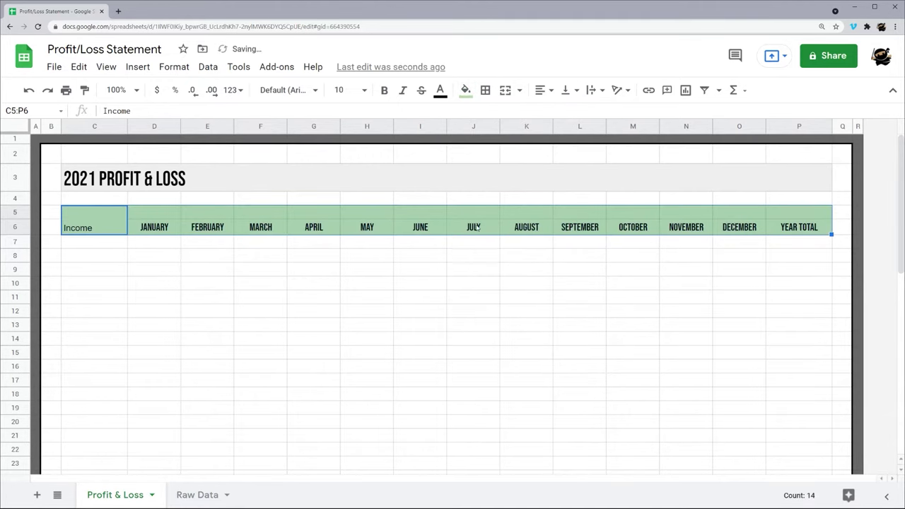
{"action": "left_click", "coordinate": [685, 230]}
{"action": "left_click_drag", "start_coordinate": [797, 212], "coordinate": [154, 212]}
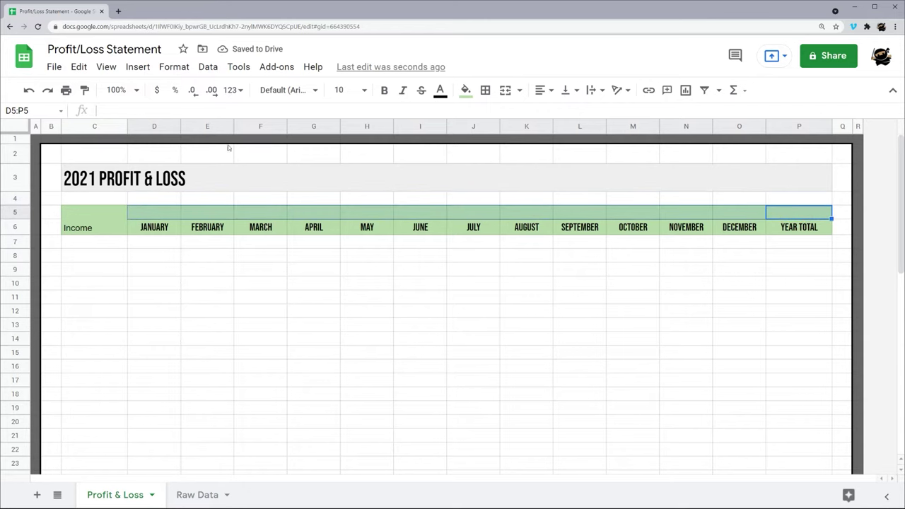
{"action": "left_click", "coordinate": [465, 89]}
{"action": "left_click", "coordinate": [600, 133]}
Set the Income label in Bebas Neue
{"action": "left_click", "coordinate": [97, 219]}
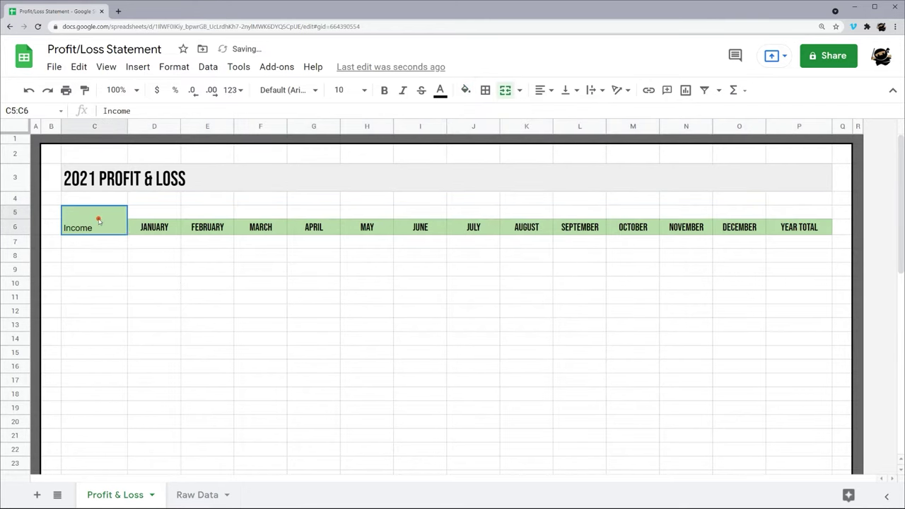
{"action": "left_click", "coordinate": [286, 90]}
{"action": "left_click", "coordinate": [288, 221]}
{"action": "left_click", "coordinate": [344, 90]}
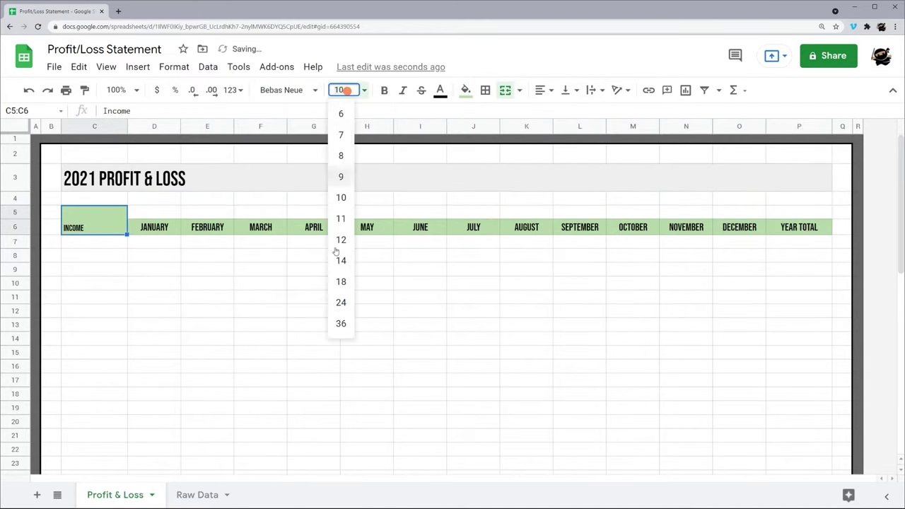
Make INCOME size 24, centred horizontally and vertically
{"action": "left_click", "coordinate": [341, 303]}
{"action": "left_click", "coordinate": [539, 90]}
{"action": "left_click", "coordinate": [555, 111]}
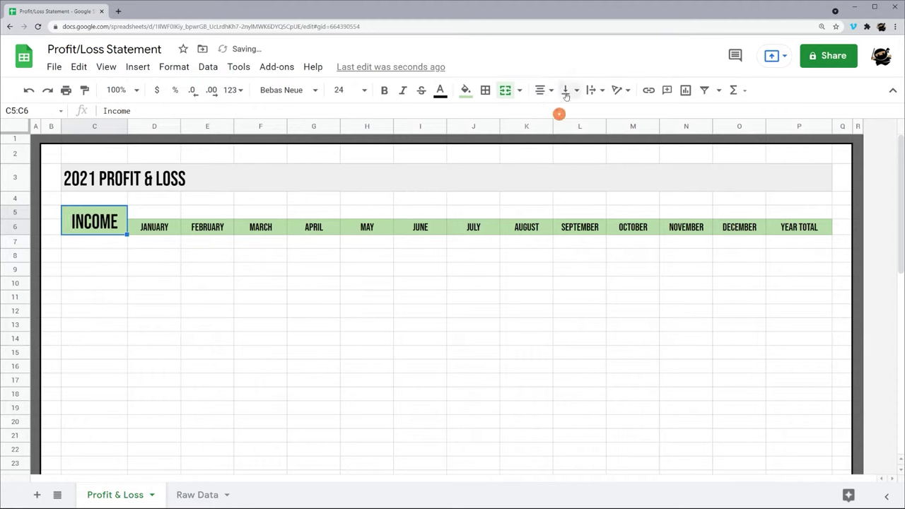
{"action": "left_click", "coordinate": [565, 90]}
{"action": "left_click", "coordinate": [583, 111]}
{"action": "left_click", "coordinate": [165, 269]}
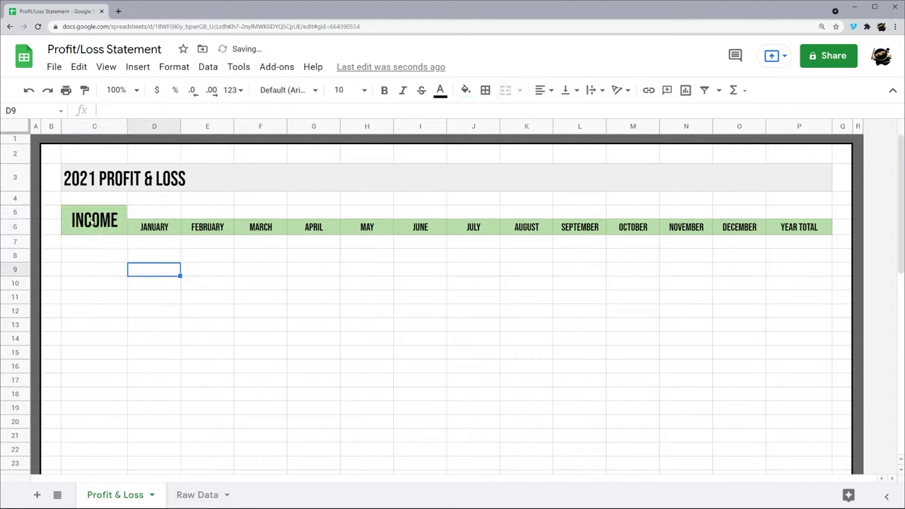
Add outer borders around the month headers and the INCOME cell
{"action": "left_click_drag", "start_coordinate": [94, 221], "coordinate": [161, 235]}
{"action": "left_click", "coordinate": [485, 90]}
{"action": "left_click", "coordinate": [559, 115]}
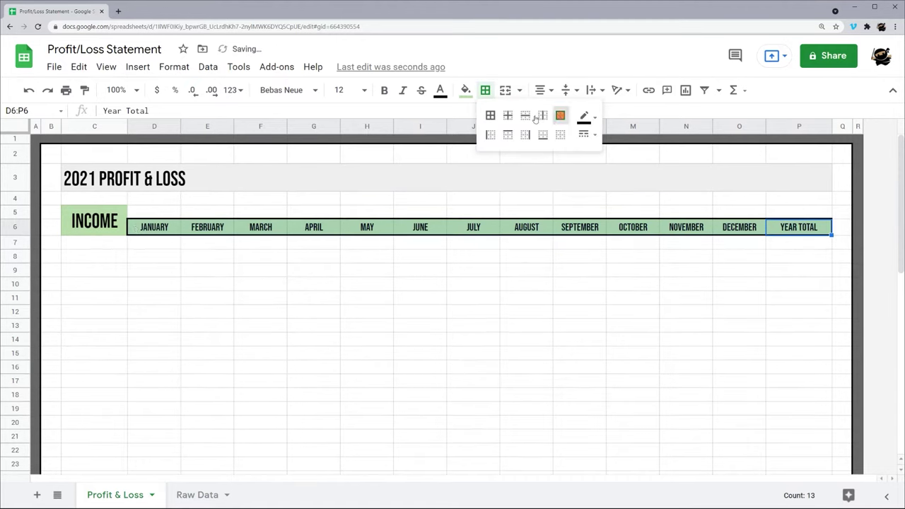
{"action": "left_click", "coordinate": [583, 134]}
{"action": "left_click", "coordinate": [602, 154]}
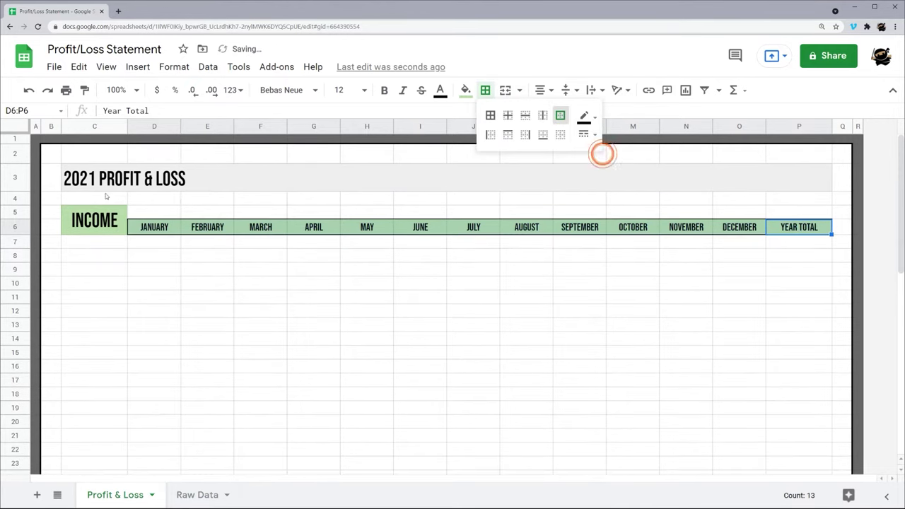
{"action": "left_click", "coordinate": [94, 232]}
{"action": "left_click", "coordinate": [484, 90]}
{"action": "left_click", "coordinate": [558, 115]}
{"action": "left_click", "coordinate": [367, 255]}
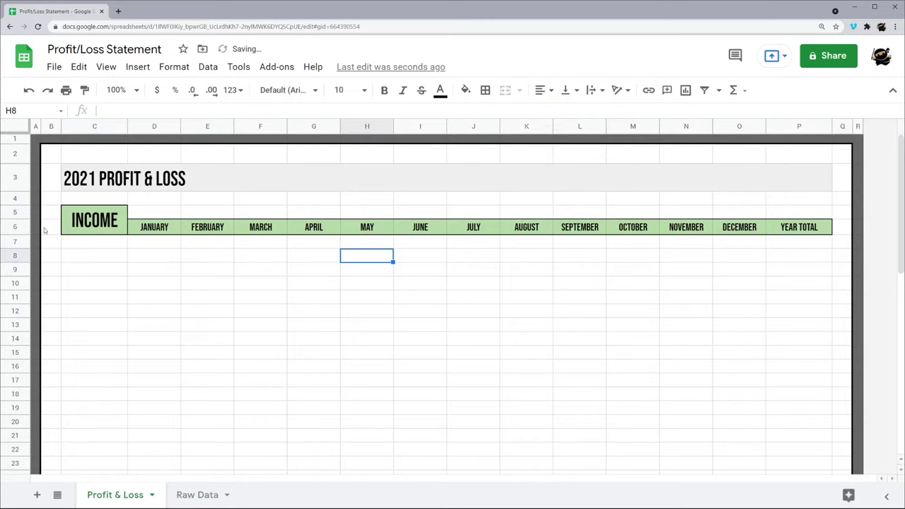
Set row 5 height to 15 pixels and make row 6 slightly taller
{"action": "left_click", "coordinate": [14, 212]}
{"action": "right_click", "coordinate": [14, 212]}
{"action": "left_click", "coordinate": [66, 313]}
{"action": "left_click", "coordinate": [429, 264]}
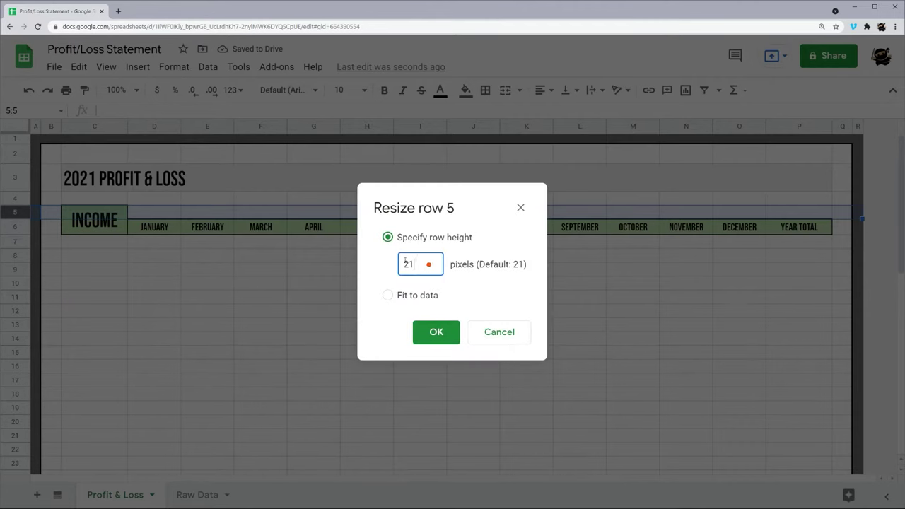
{"action": "double_click", "coordinate": [407, 263]}
{"action": "type", "text": "15"}
{"action": "key", "text": "Return"}
{"action": "left_click", "coordinate": [125, 270]}
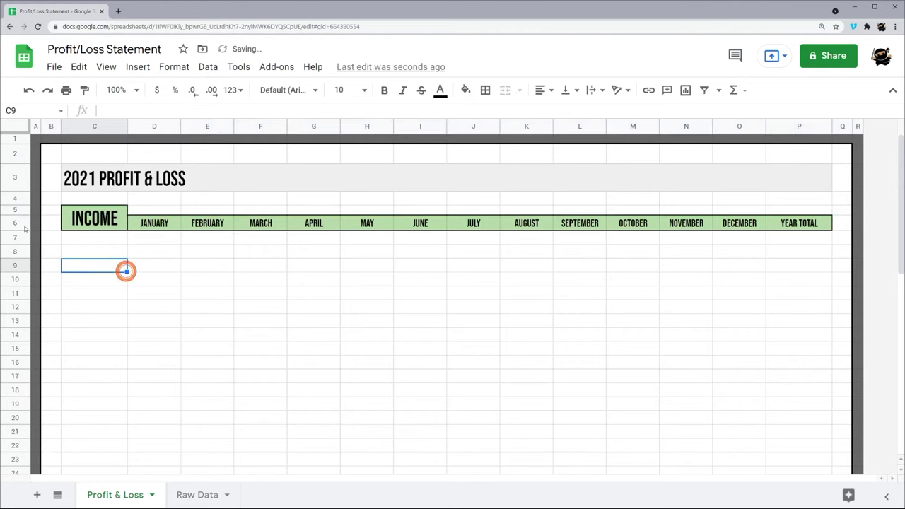
{"action": "left_click_drag", "start_coordinate": [15, 226], "coordinate": [16, 232]}
Add light-coloured vertical dividers between the D6:P6 month headers
{"action": "left_click_drag", "start_coordinate": [154, 223], "coordinate": [784, 223]}
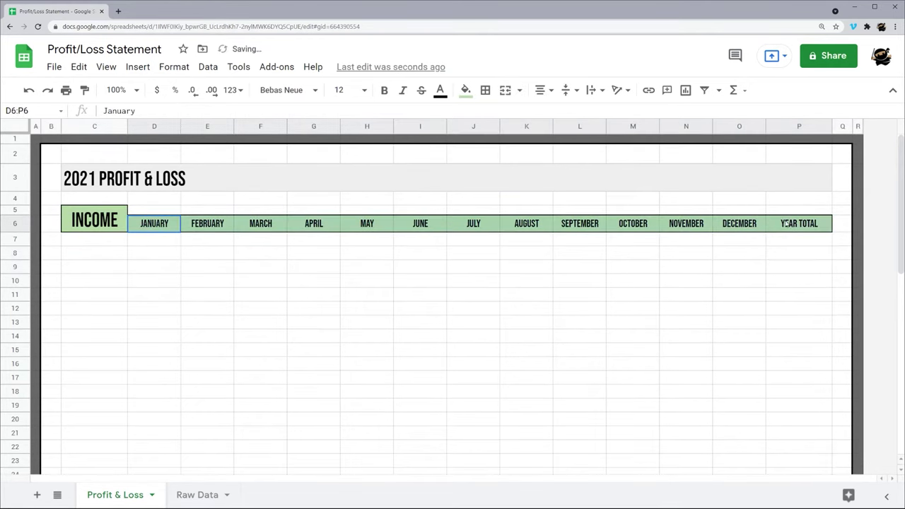
{"action": "left_click", "coordinate": [485, 90]}
{"action": "left_click", "coordinate": [580, 115]}
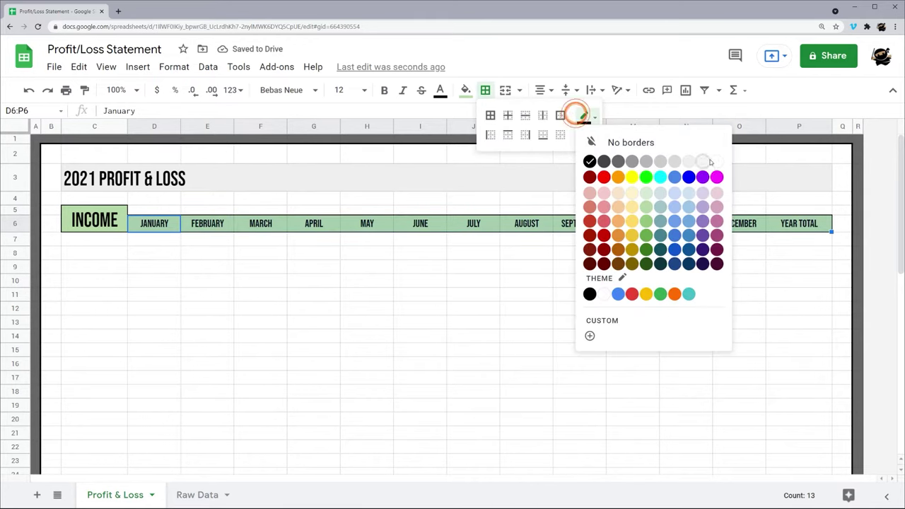
{"action": "left_click", "coordinate": [710, 161]}
{"action": "left_click", "coordinate": [542, 115]}
{"action": "left_click", "coordinate": [567, 265]}
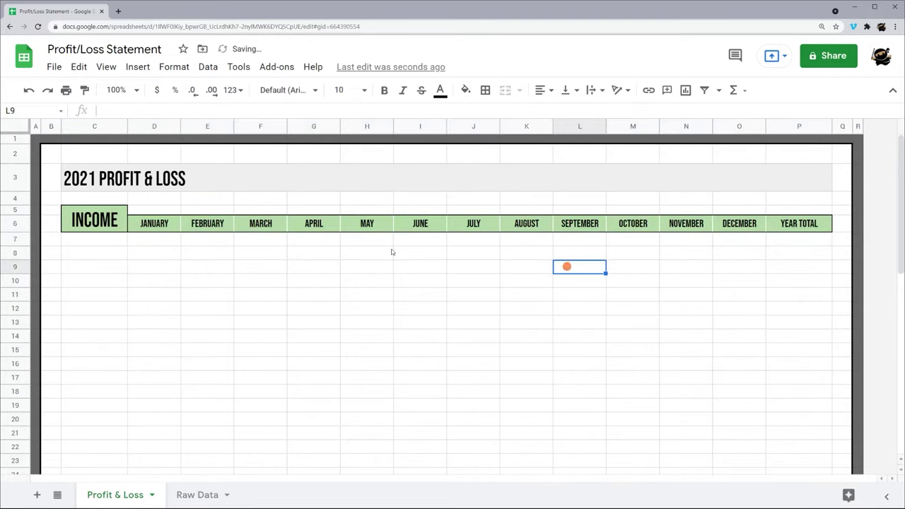
{"action": "left_click", "coordinate": [123, 241]}
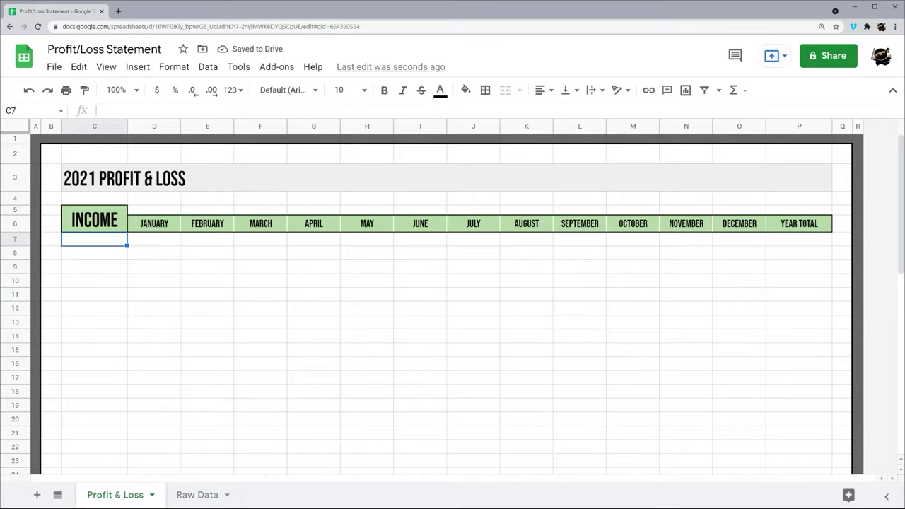
{"action": "left_click", "coordinate": [195, 498]}
Label C7 on the Profit & Loss sheet Gross Revenue
{"action": "left_click", "coordinate": [125, 126]}
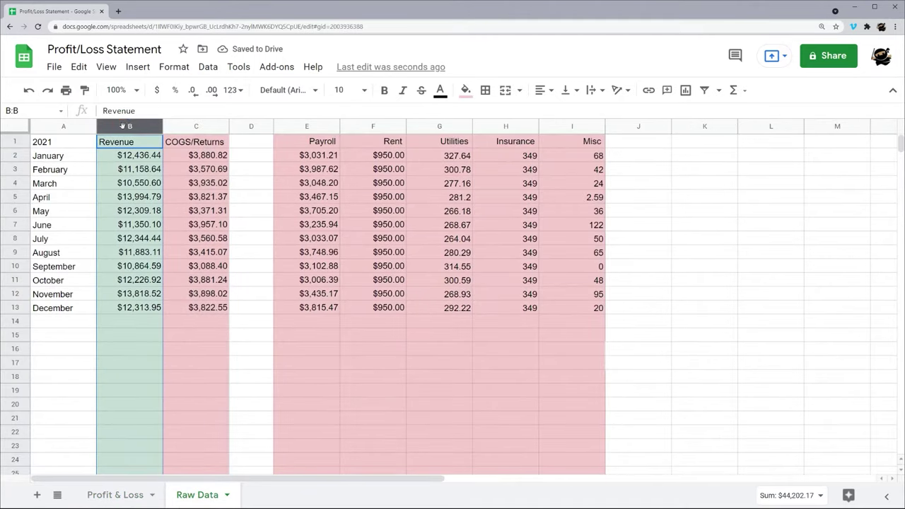
{"action": "left_click", "coordinate": [120, 494]}
{"action": "type", "text": "Gross Revenue"}
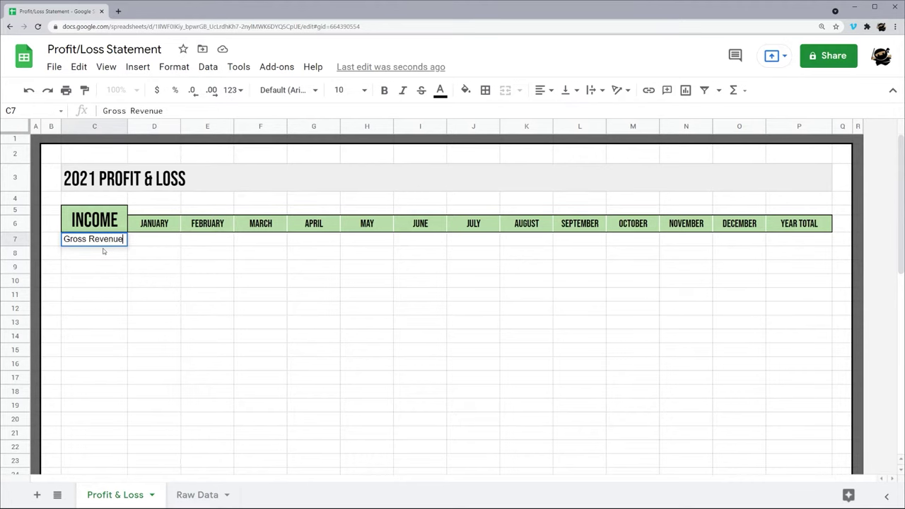
{"action": "key", "text": "Tab"}
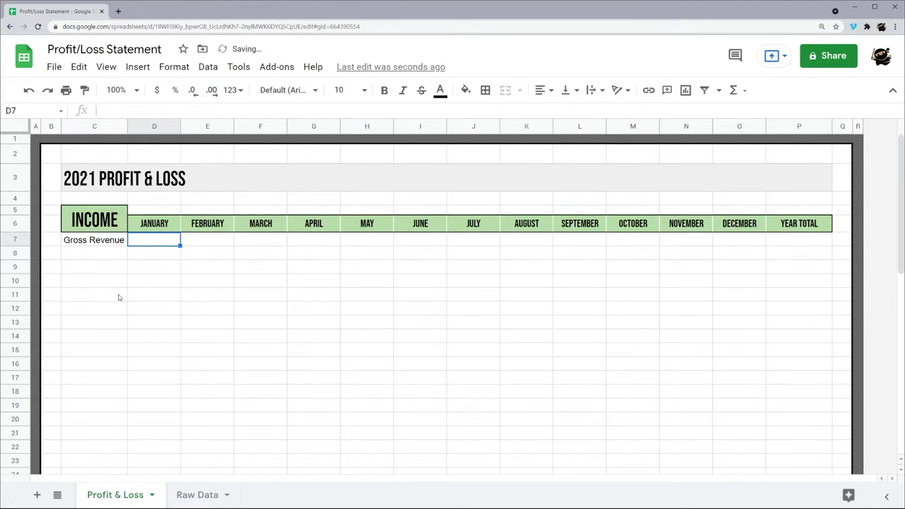
Set the Raw Data block B2:I21 fill to white
{"action": "left_click", "coordinate": [189, 492]}
{"action": "left_click", "coordinate": [139, 157]}
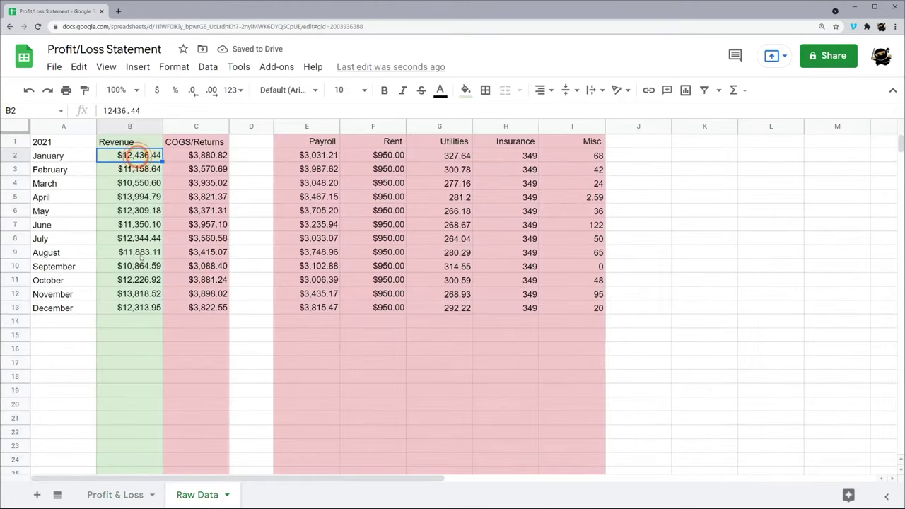
{"action": "left_click", "coordinate": [133, 310], "text": "shift"}
{"action": "left_click_drag", "start_coordinate": [138, 155], "coordinate": [603, 421]}
{"action": "left_click", "coordinate": [467, 90]}
{"action": "left_click", "coordinate": [597, 133]}
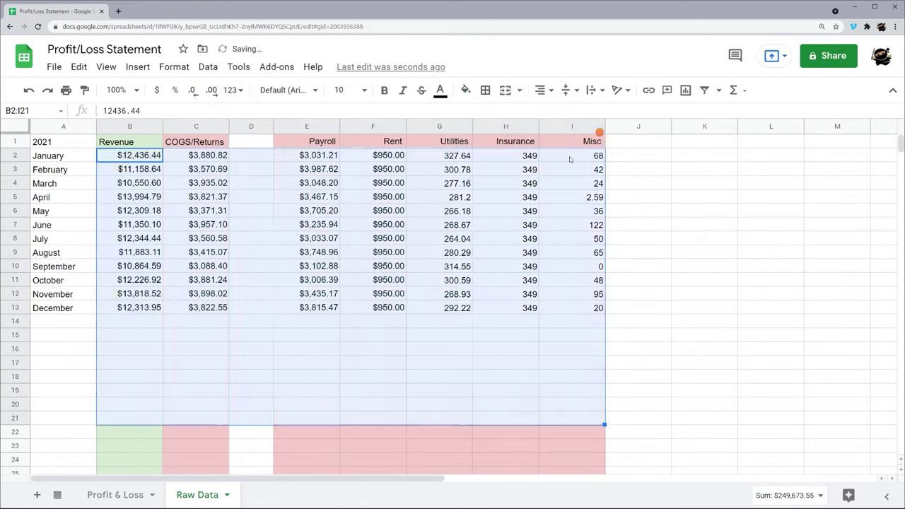
{"action": "left_click", "coordinate": [521, 267]}
Paste Raw Data revenues B2:B13 transposed into row 7 starting at D7
{"action": "left_click_drag", "start_coordinate": [116, 158], "coordinate": [129, 304]}
{"action": "key", "text": "ctrl+c"}
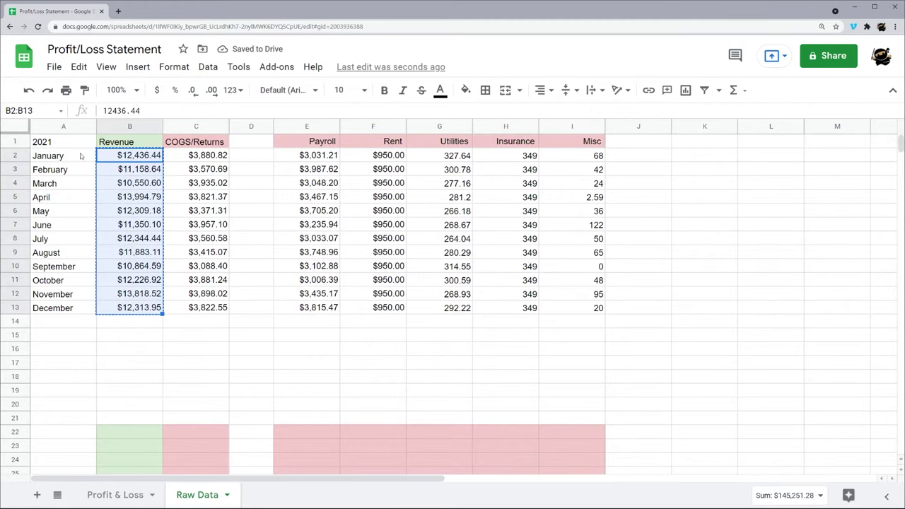
{"action": "left_click", "coordinate": [113, 494]}
{"action": "right_click", "coordinate": [154, 241]}
{"action": "mouse_move", "coordinate": [258, 150]}
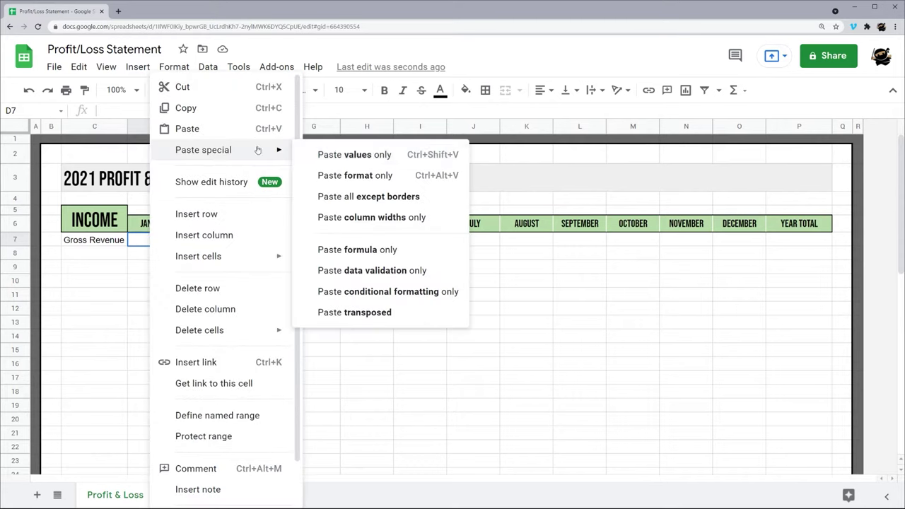
{"action": "left_click", "coordinate": [354, 311]}
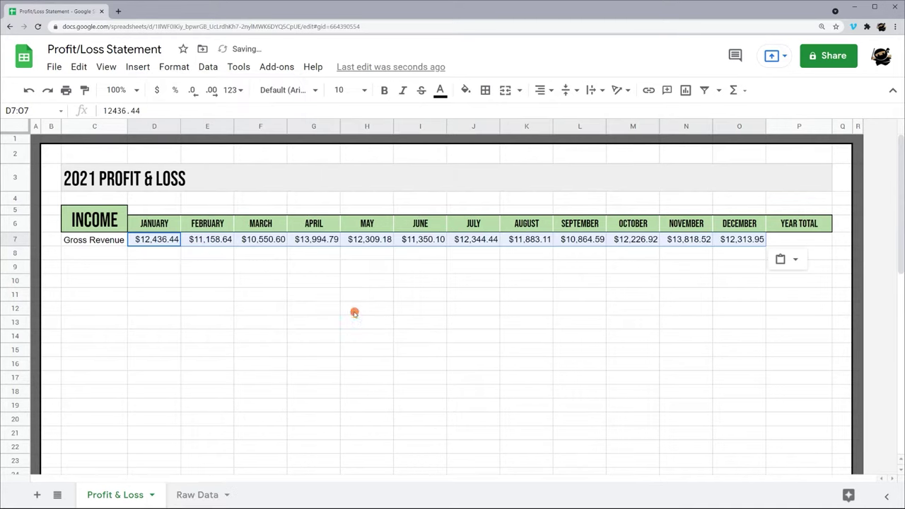
{"action": "left_click", "coordinate": [395, 306]}
Paste Raw Data COGS/Returns values C2:C13 transposed into row 8 starting at D8
{"action": "left_click", "coordinate": [197, 495]}
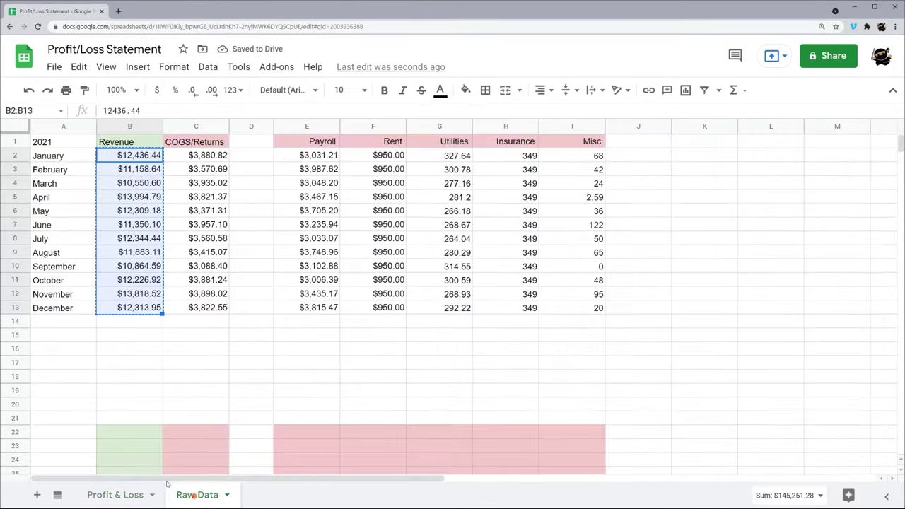
{"action": "left_click_drag", "start_coordinate": [207, 155], "coordinate": [203, 311]}
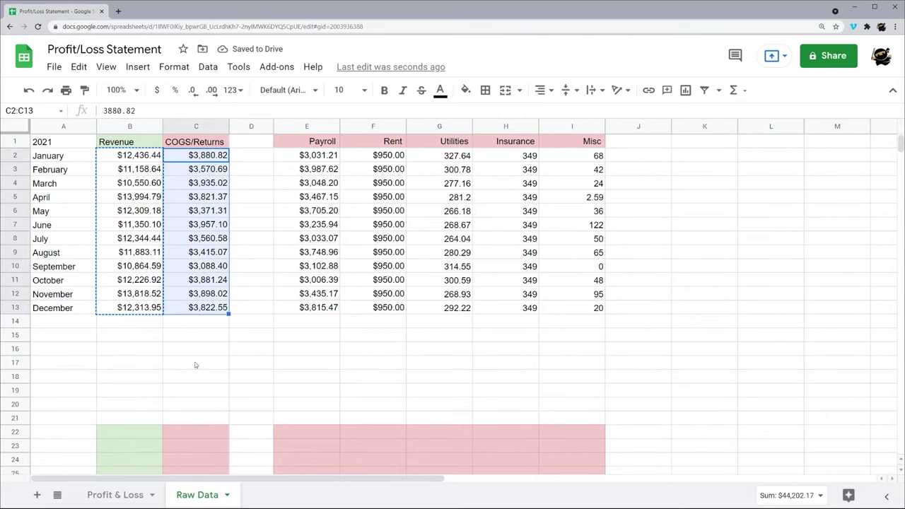
{"action": "key", "text": "ctrl+c"}
{"action": "left_click", "coordinate": [115, 495]}
{"action": "right_click", "coordinate": [152, 254]}
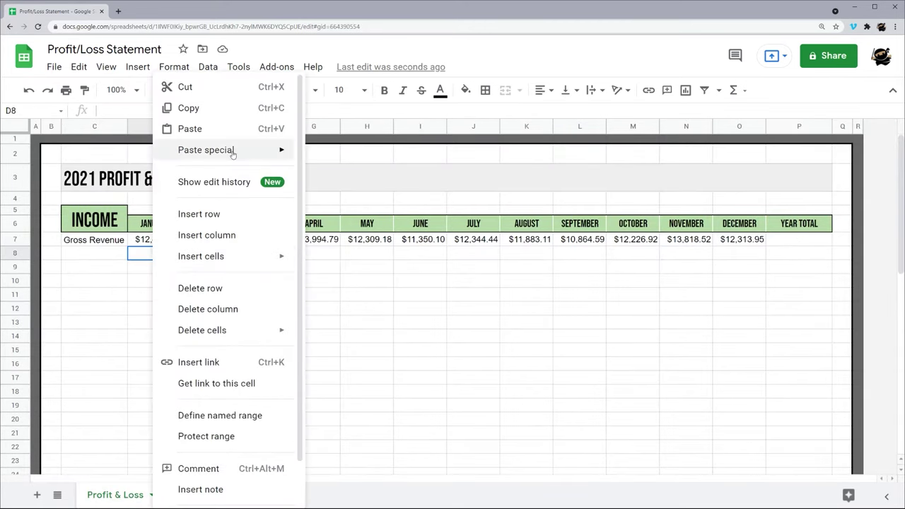
{"action": "mouse_move", "coordinate": [279, 157]}
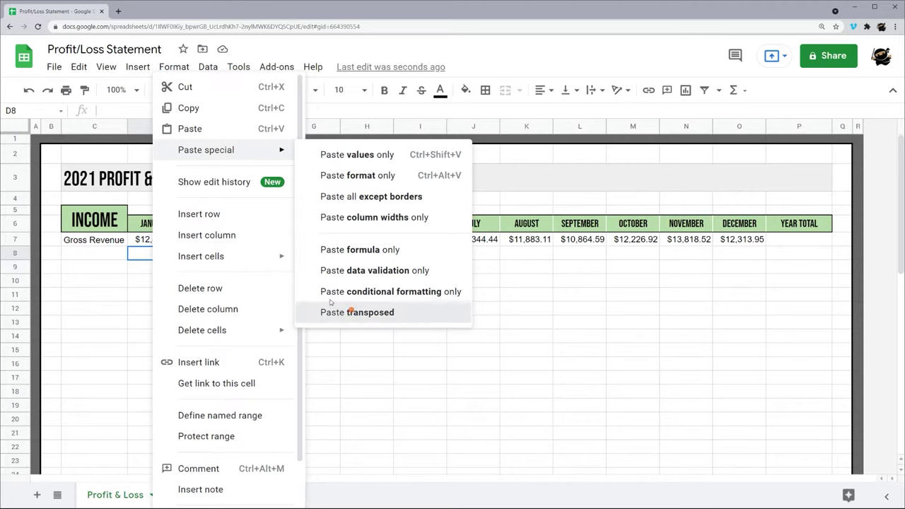
{"action": "left_click", "coordinate": [353, 311]}
Label C8 COGS/Returns
{"action": "left_click", "coordinate": [110, 259]}
{"action": "type", "text": "COGS/Returns"}
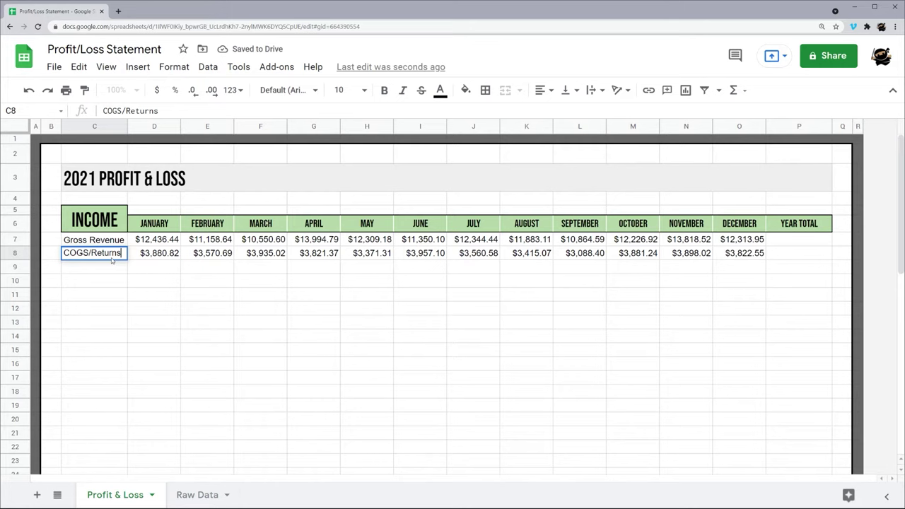
{"action": "key", "text": "Return"}
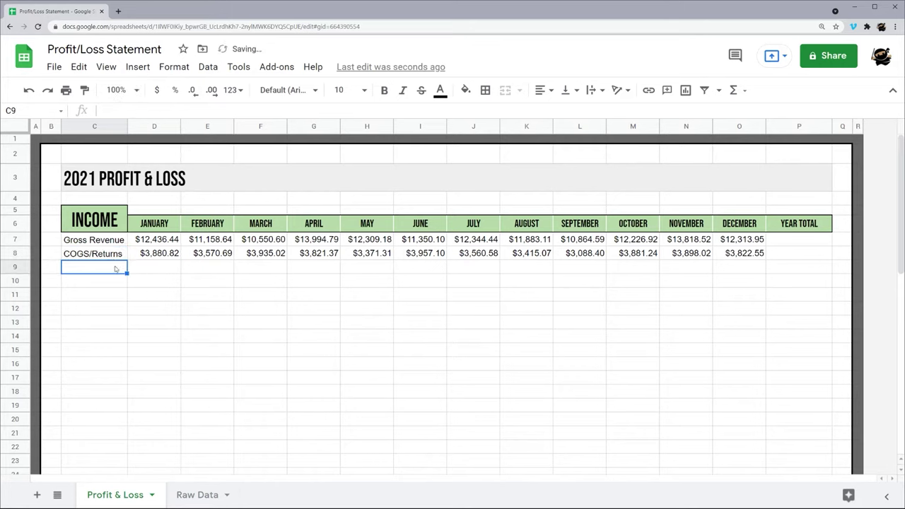
{"action": "left_click", "coordinate": [92, 281]}
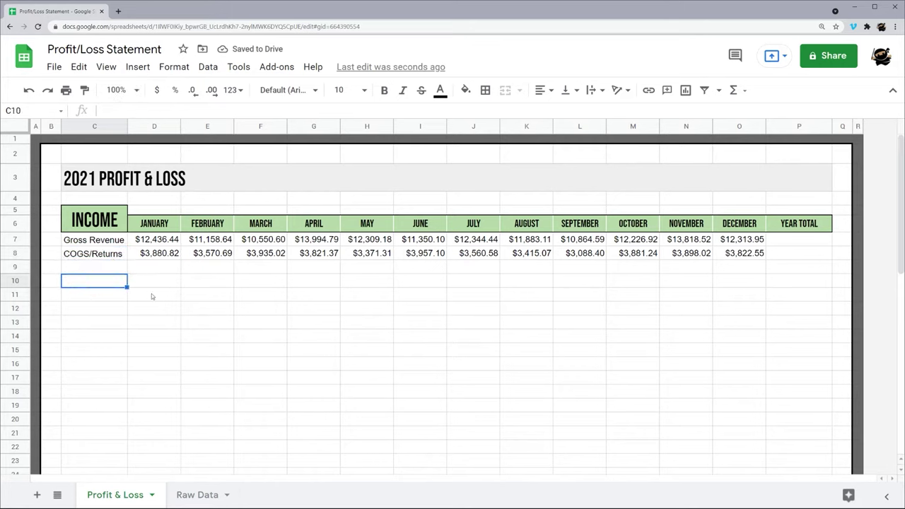
Label the Gross Profit row and shrink row 9 to a height of 10
{"action": "type", "text": "Gross Profit"}
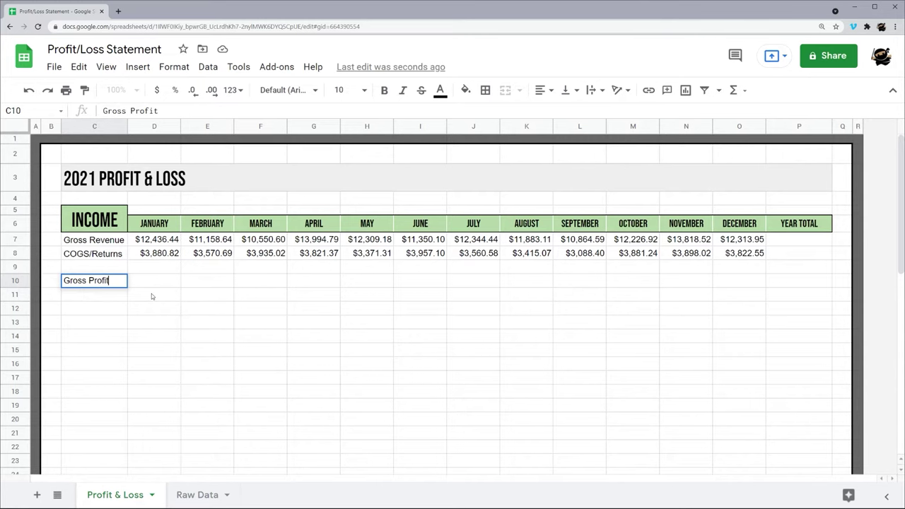
{"action": "key", "text": "Return"}
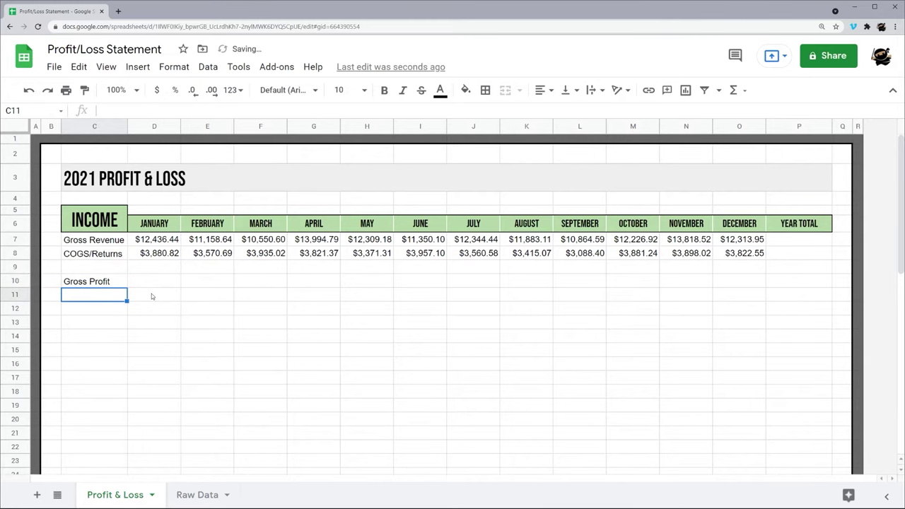
{"action": "right_click", "coordinate": [15, 266]}
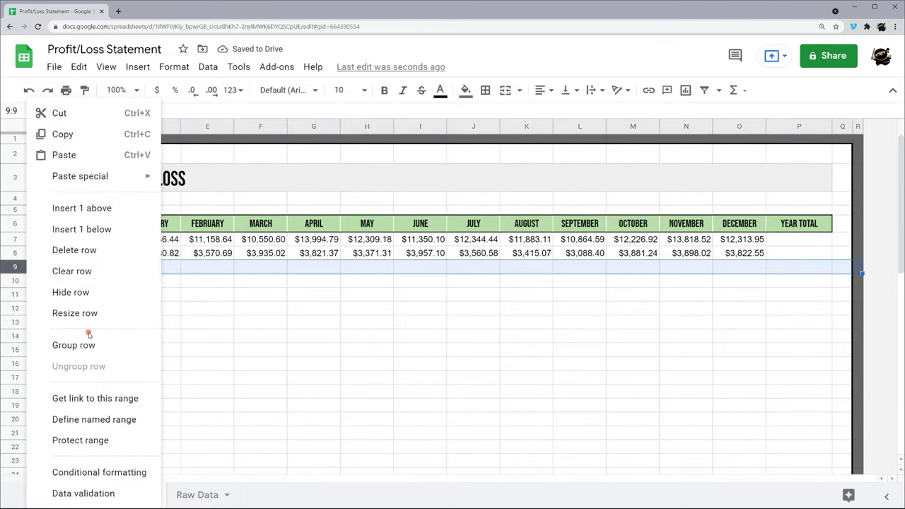
{"action": "left_click", "coordinate": [87, 329]}
{"action": "left_click", "coordinate": [410, 264]}
{"action": "type", "text": "10"}
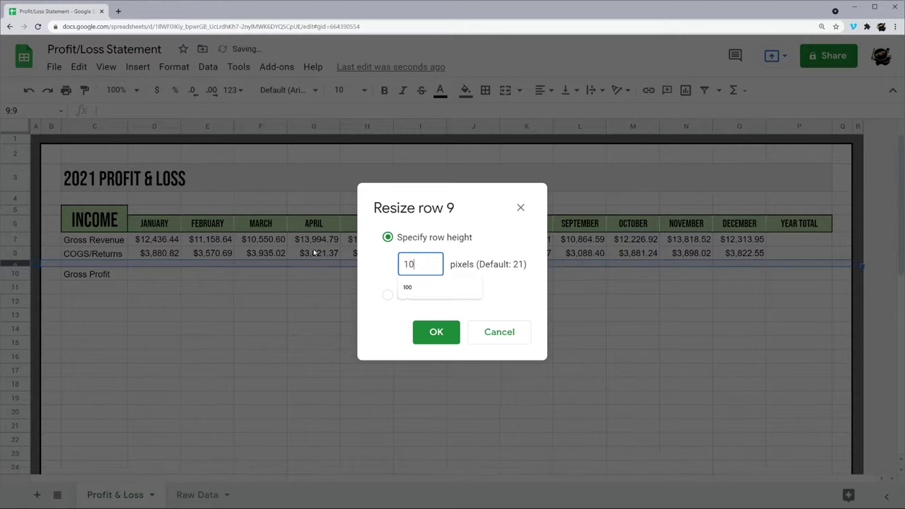
{"action": "key", "text": "Return"}
Enter =sum(D7-D8) in D10 and fill the Gross Profit formula through December (O10)
{"action": "left_click", "coordinate": [239, 274]}
{"action": "left_click", "coordinate": [142, 274]}
{"action": "type", "text": "="}
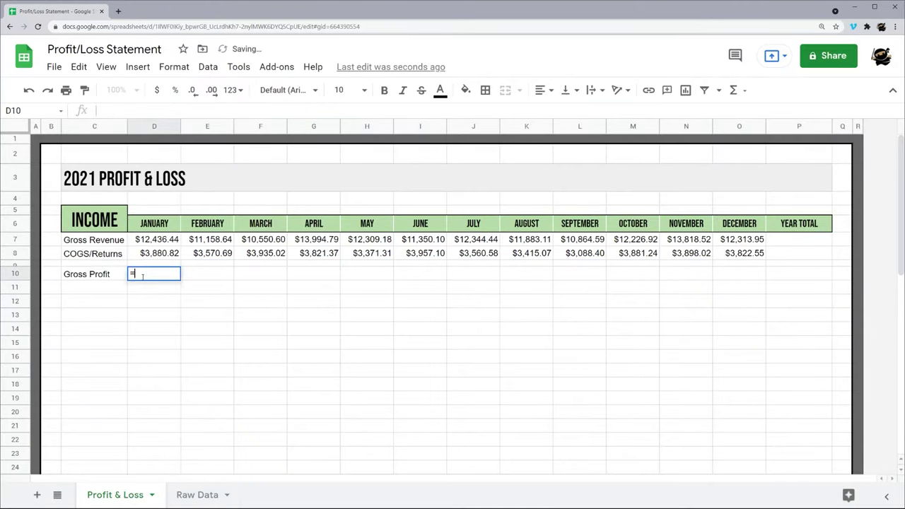
{"action": "type", "text": "sum("}
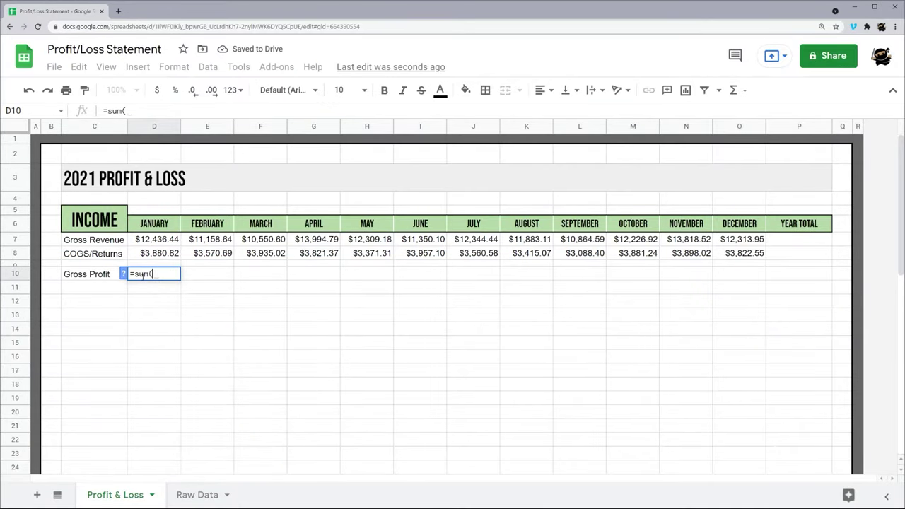
{"action": "left_click", "coordinate": [159, 241]}
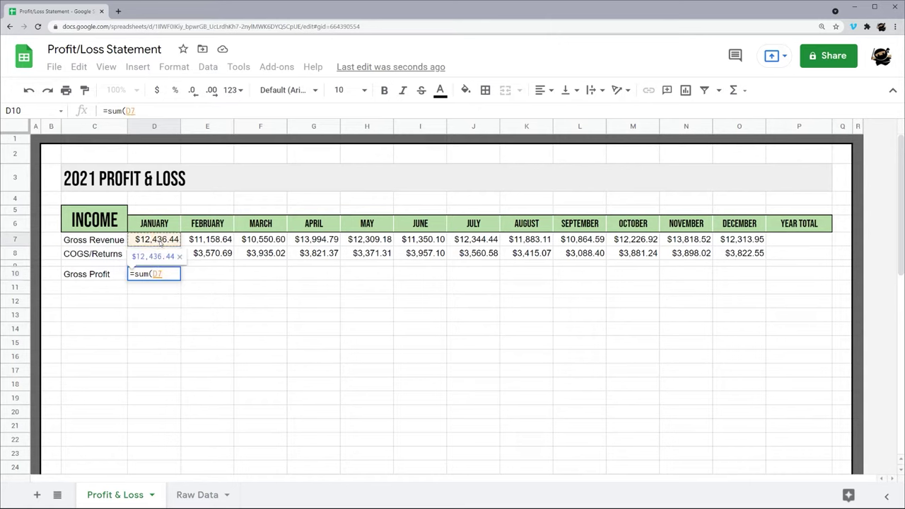
{"action": "type", "text": "-D8"}
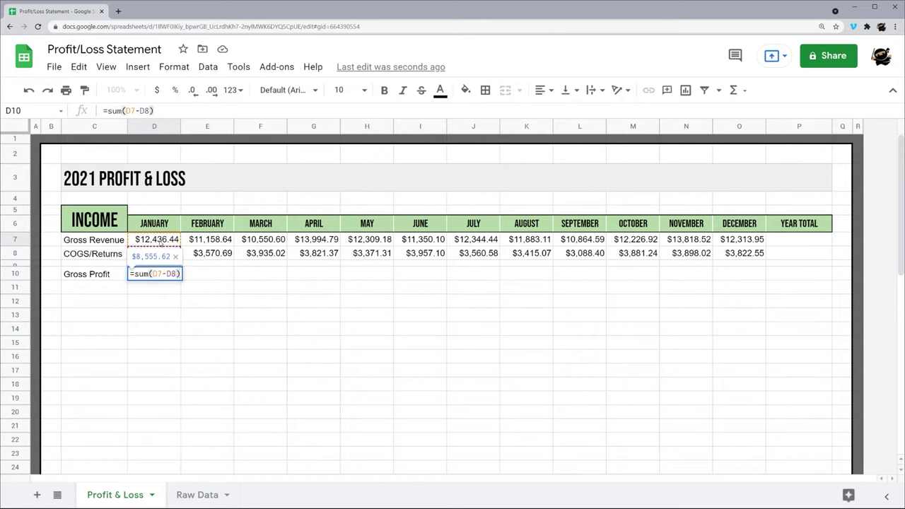
{"action": "key", "text": "Return"}
{"action": "left_click", "coordinate": [169, 279]}
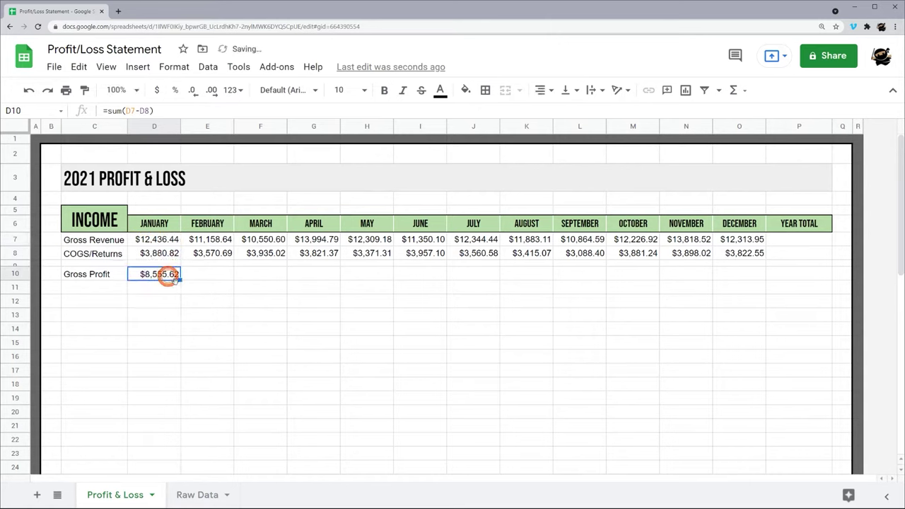
{"action": "left_click_drag", "start_coordinate": [180, 280], "coordinate": [800, 279]}
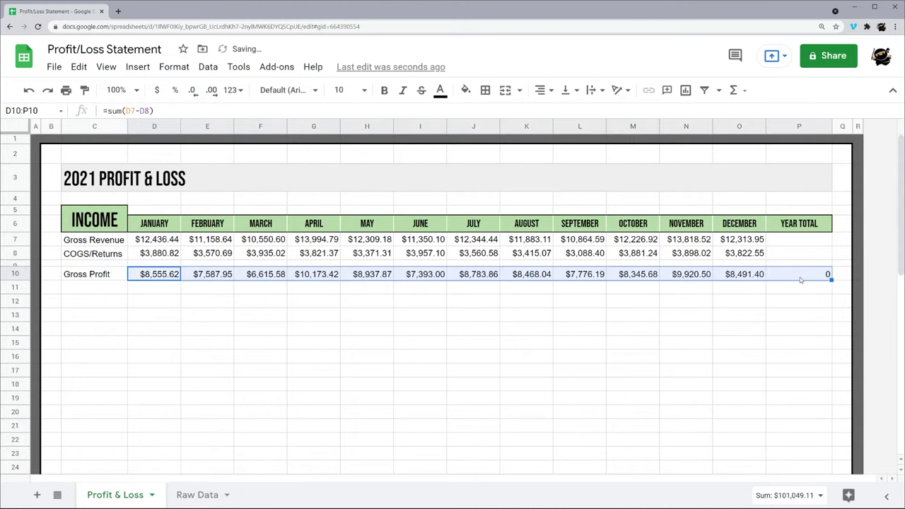
Sum January–December revenue in P7 and auto-fill Year Totals for COGS and Gross Profit
{"action": "left_click", "coordinate": [806, 240]}
{"action": "type", "text": "=sum("}
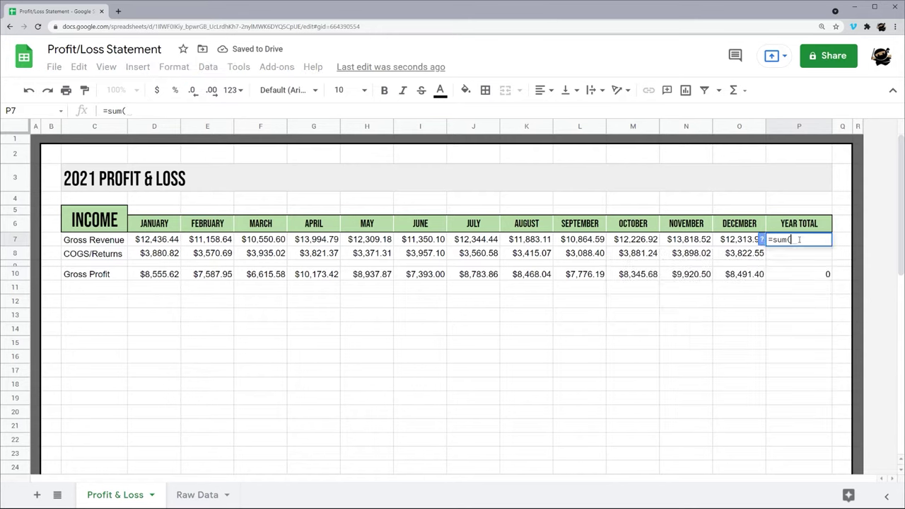
{"action": "left_click_drag", "start_coordinate": [164, 240], "coordinate": [748, 244]}
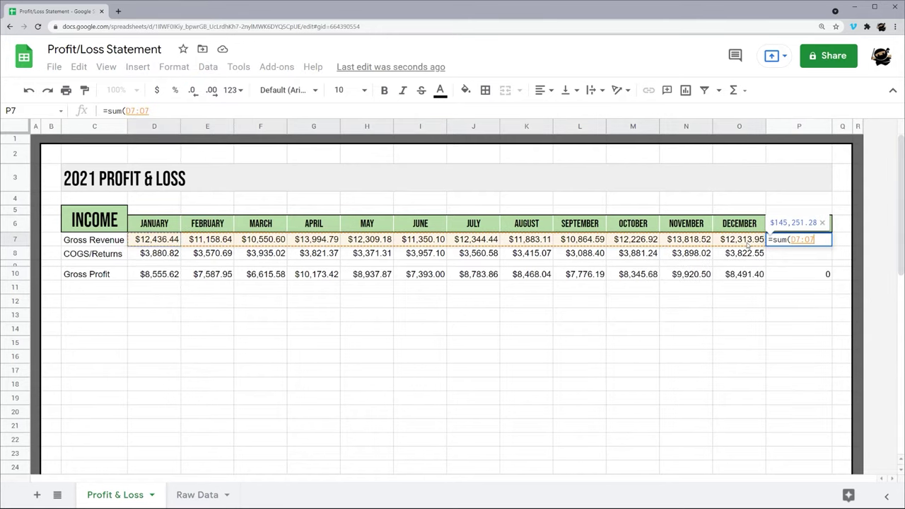
{"action": "key", "text": "Return"}
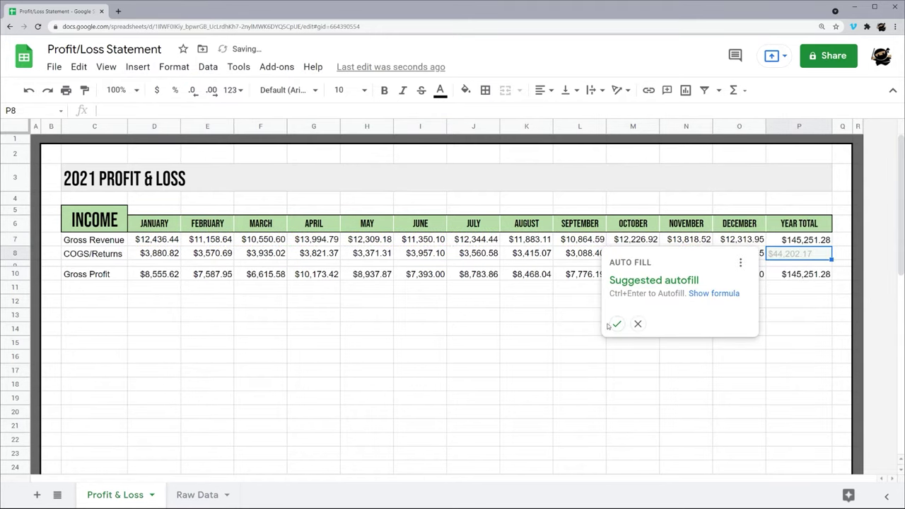
{"action": "left_click", "coordinate": [616, 324]}
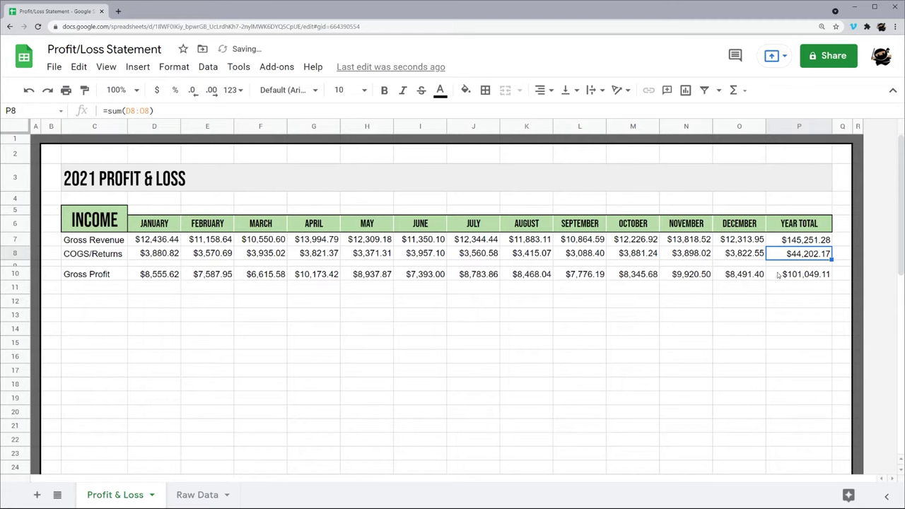
{"action": "left_click", "coordinate": [747, 284]}
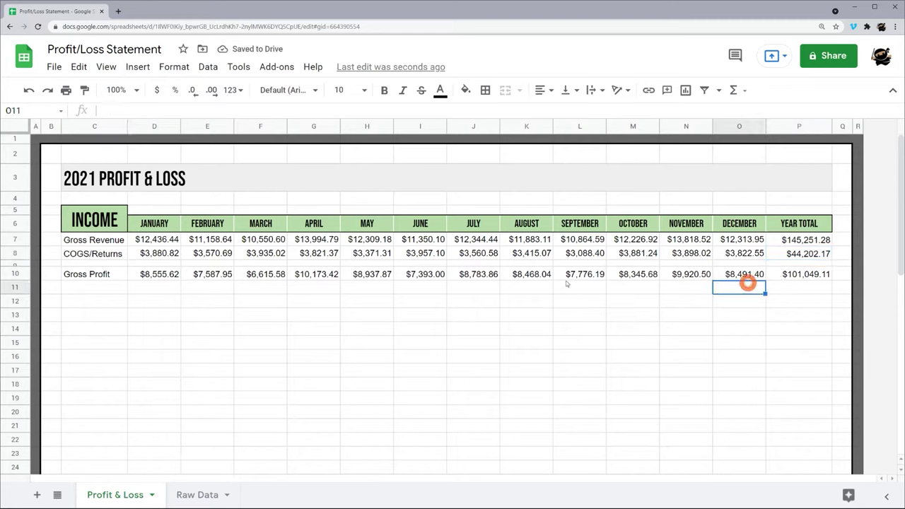
{"action": "left_click", "coordinate": [792, 276]}
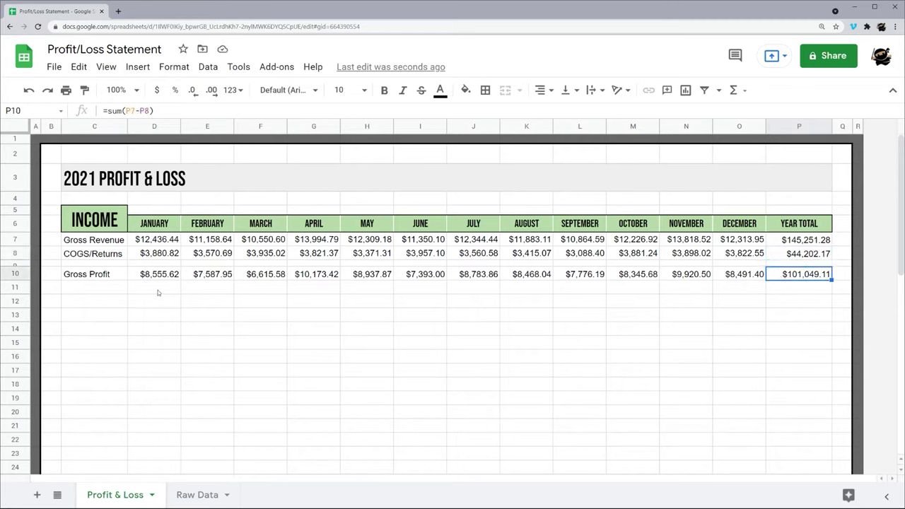
Add a black bottom border beneath the Gross Revenue and COGS/Returns rows
{"action": "left_click_drag", "start_coordinate": [94, 238], "coordinate": [798, 253]}
{"action": "left_click", "coordinate": [484, 90]}
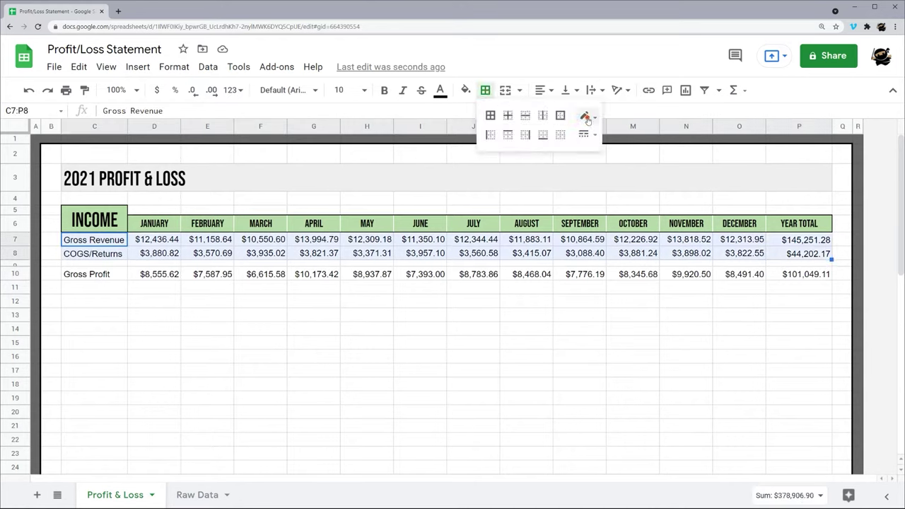
{"action": "left_click", "coordinate": [584, 117]}
{"action": "left_click", "coordinate": [590, 157]}
{"action": "left_click", "coordinate": [560, 117]}
Put an outline border around the Gross Profit row C10:P10
{"action": "left_click_drag", "start_coordinate": [799, 275], "coordinate": [92, 274]}
{"action": "left_click", "coordinate": [485, 90]}
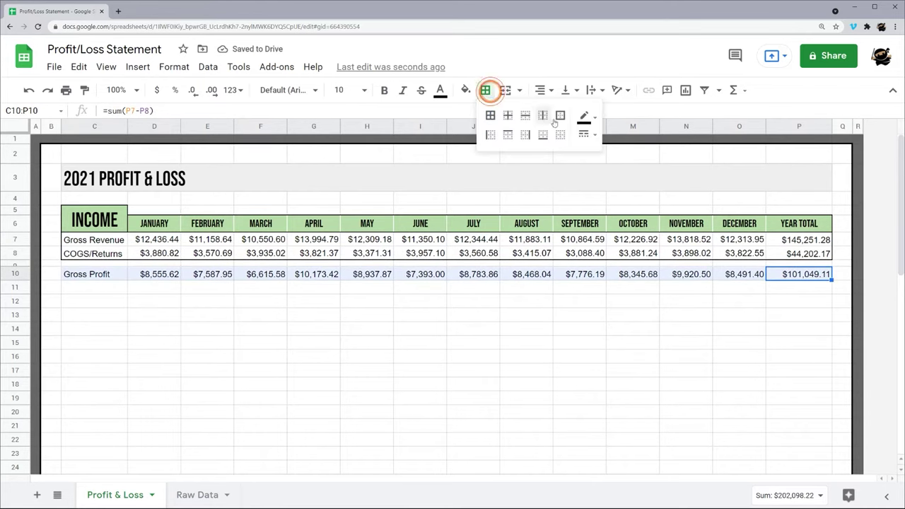
{"action": "left_click", "coordinate": [556, 116]}
{"action": "left_click", "coordinate": [463, 312]}
{"action": "left_click", "coordinate": [91, 300]}
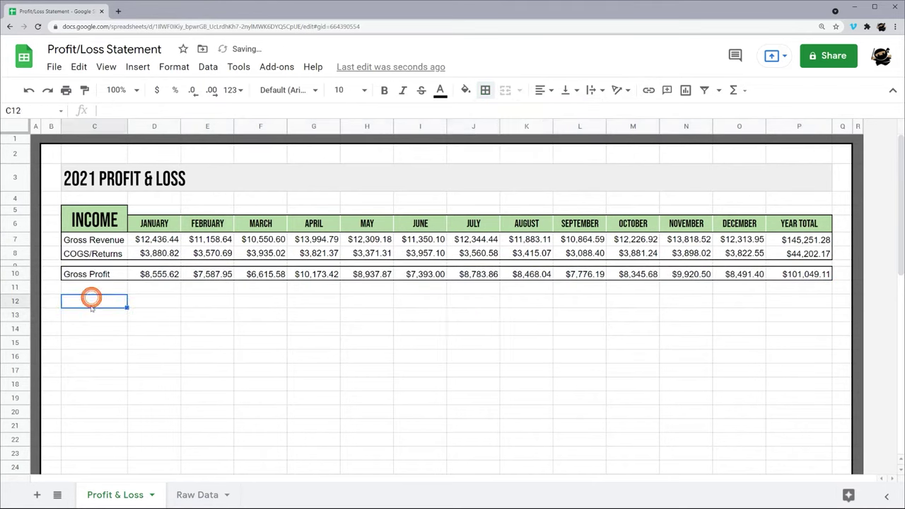
Copy the INCOME header block to row 12 and relabel it Expenses
{"action": "left_click", "coordinate": [192, 494]}
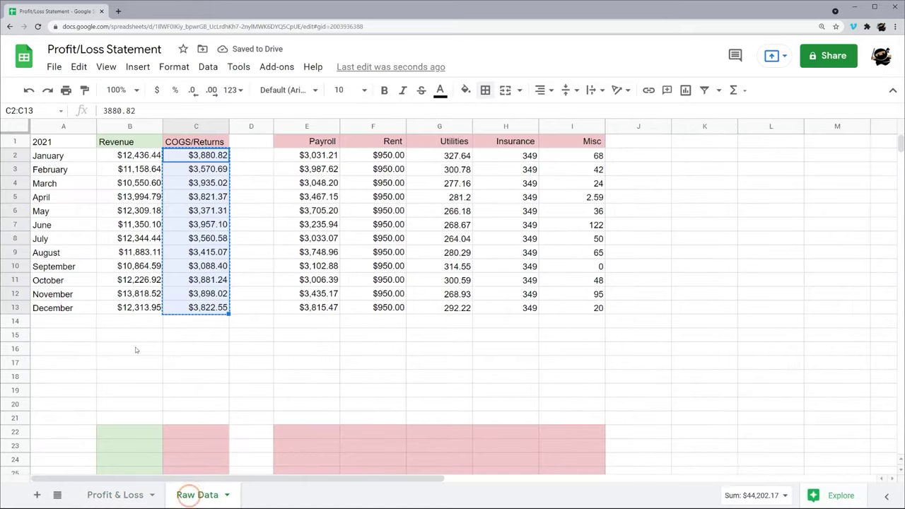
{"action": "left_click", "coordinate": [117, 493]}
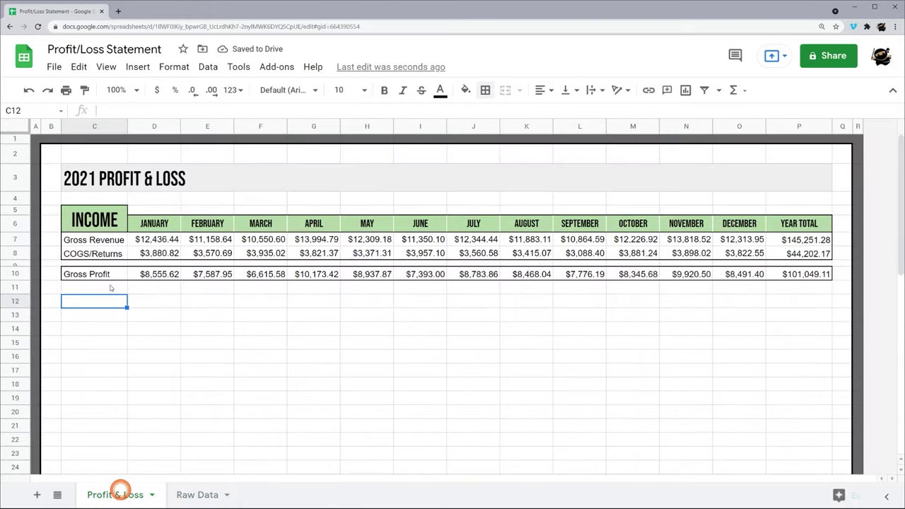
{"action": "left_click", "coordinate": [99, 222]}
{"action": "left_click_drag", "start_coordinate": [514, 226], "coordinate": [798, 225]}
{"action": "key", "text": "ctrl+c"}
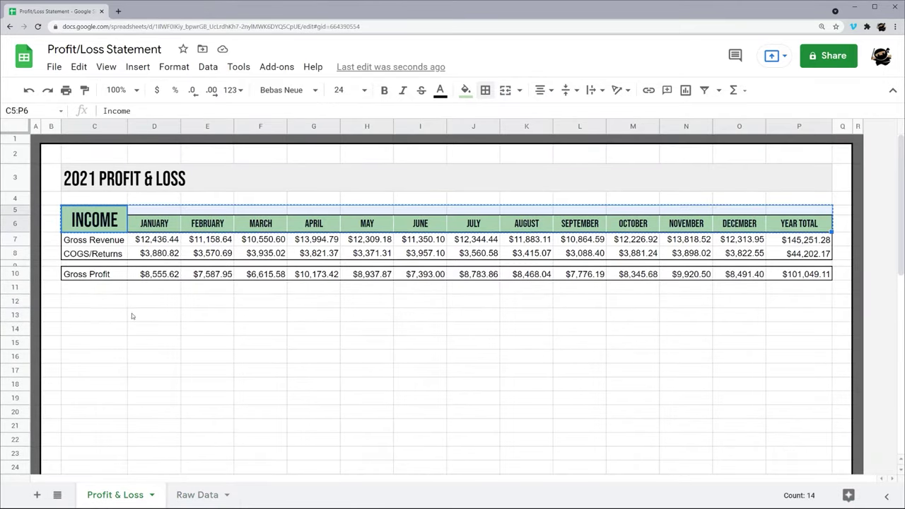
{"action": "left_click", "coordinate": [93, 301]}
{"action": "key", "text": "ctrl+v"}
{"action": "double_click", "coordinate": [94, 306]}
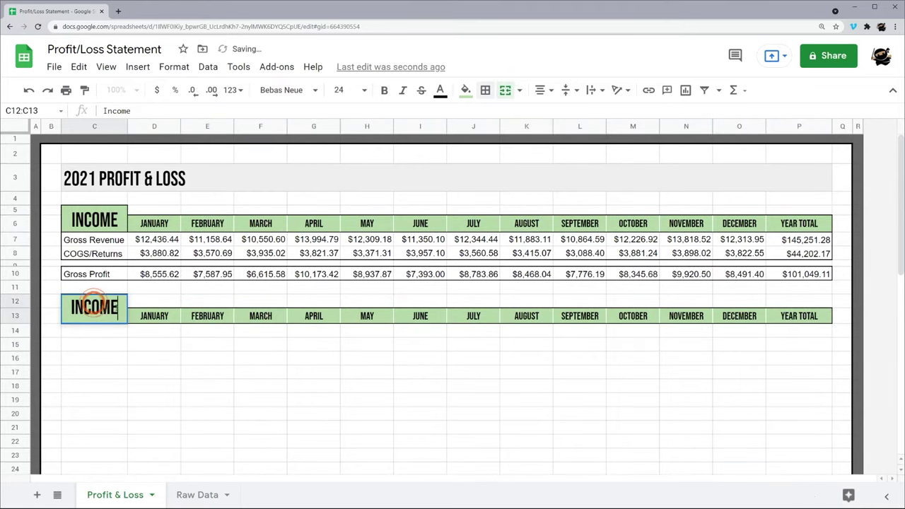
{"action": "type", "text": "E"}
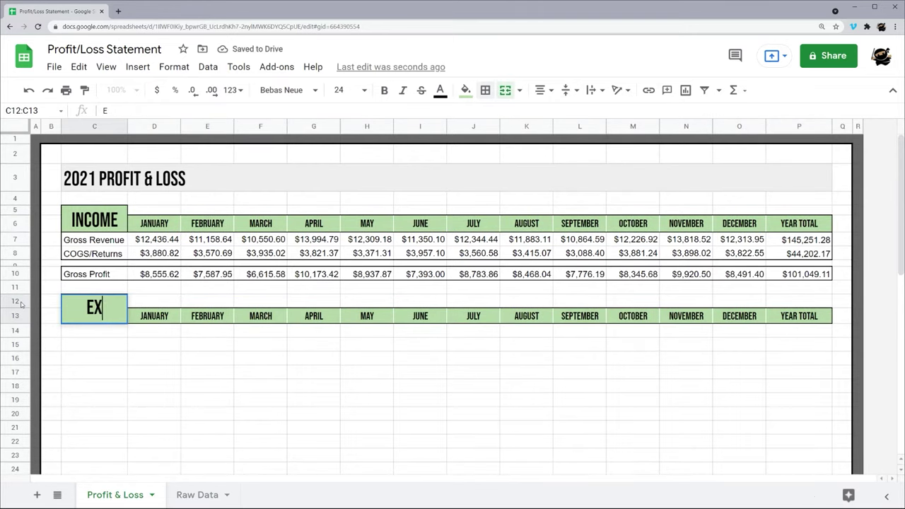
{"action": "type", "text": "xpenses"}
{"action": "key", "text": "Return"}
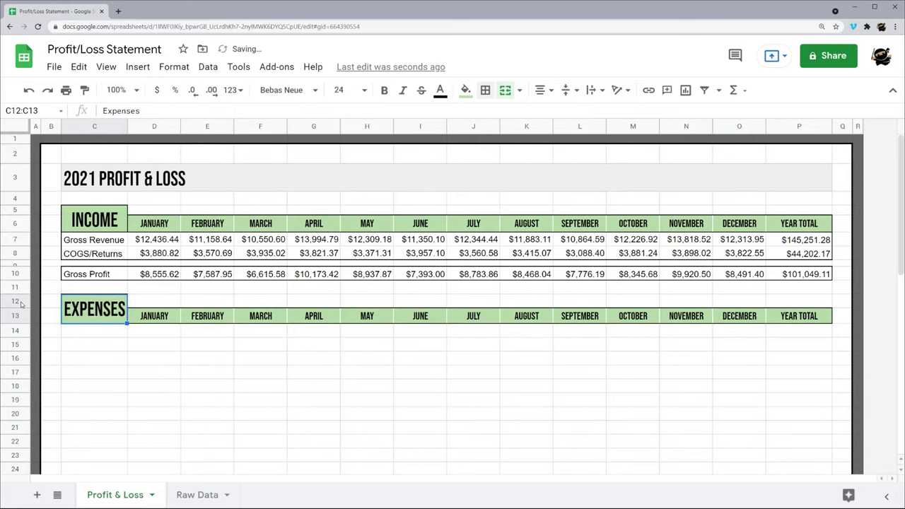
Fill the EXPENSES header light red, keeping the strip above the month labels white
{"action": "left_click", "coordinate": [785, 311], "text": "shift"}
{"action": "left_click", "coordinate": [465, 90]}
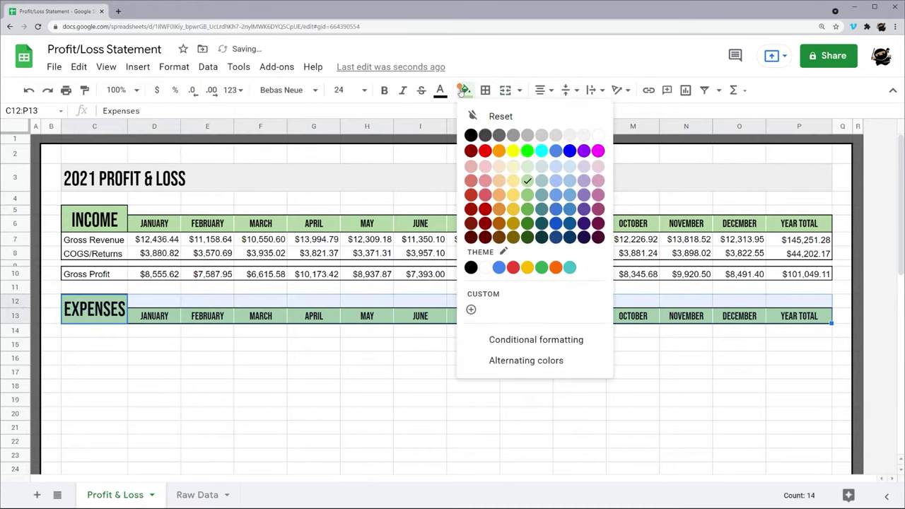
{"action": "left_click", "coordinate": [483, 181]}
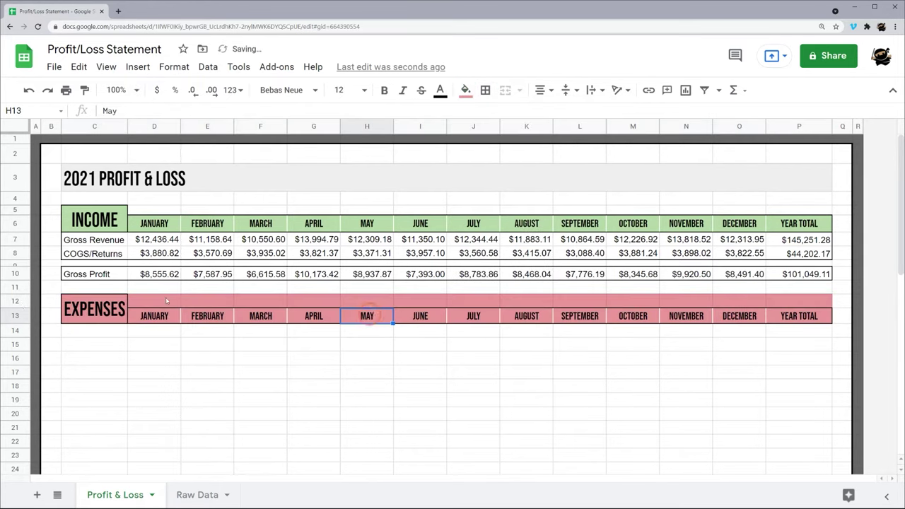
{"action": "left_click_drag", "start_coordinate": [165, 297], "coordinate": [757, 286]}
{"action": "left_click", "coordinate": [465, 90]}
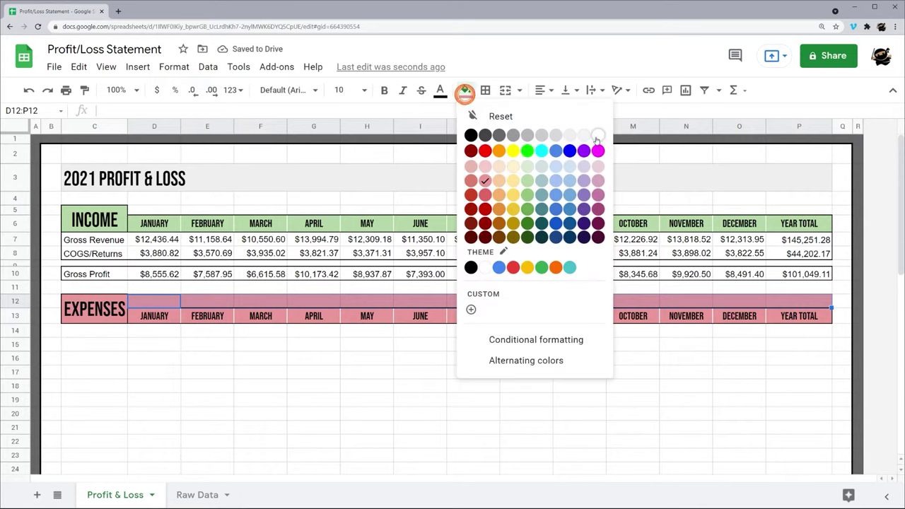
{"action": "left_click", "coordinate": [597, 135]}
Colour the expense month labels through Year Total light red
{"action": "left_click", "coordinate": [546, 311]}
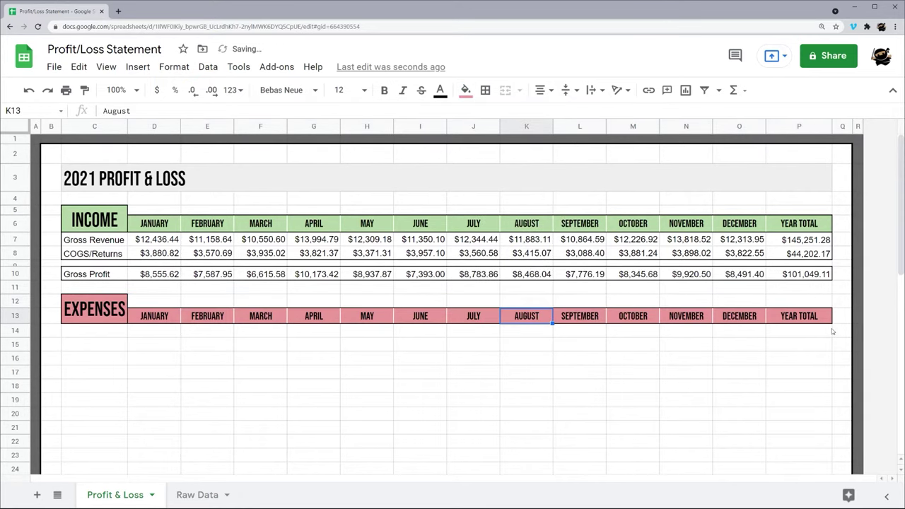
{"action": "mouse_move", "coordinate": [810, 317]}
{"action": "left_mouse_down"}
{"action": "mouse_move", "coordinate": [138, 339]}
{"action": "mouse_move", "coordinate": [151, 315]}
{"action": "left_mouse_up"}
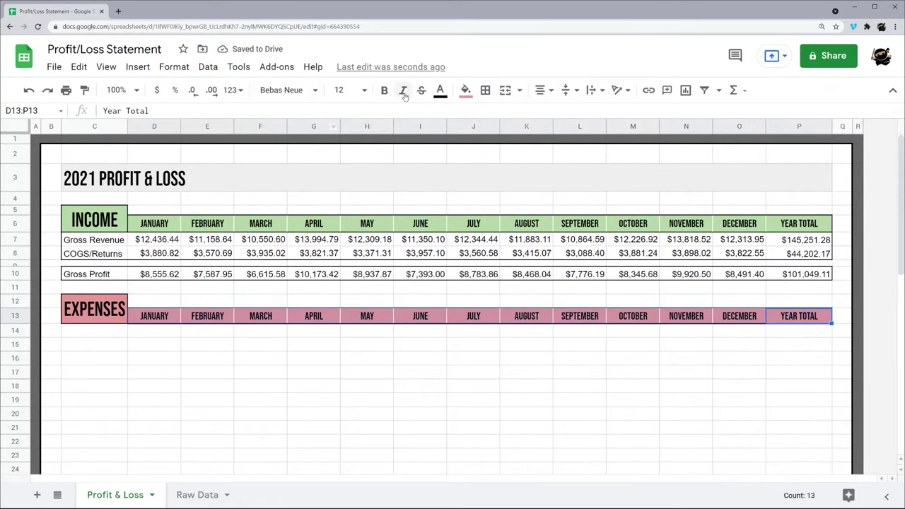
{"action": "left_click", "coordinate": [465, 90]}
{"action": "left_click", "coordinate": [485, 151]}
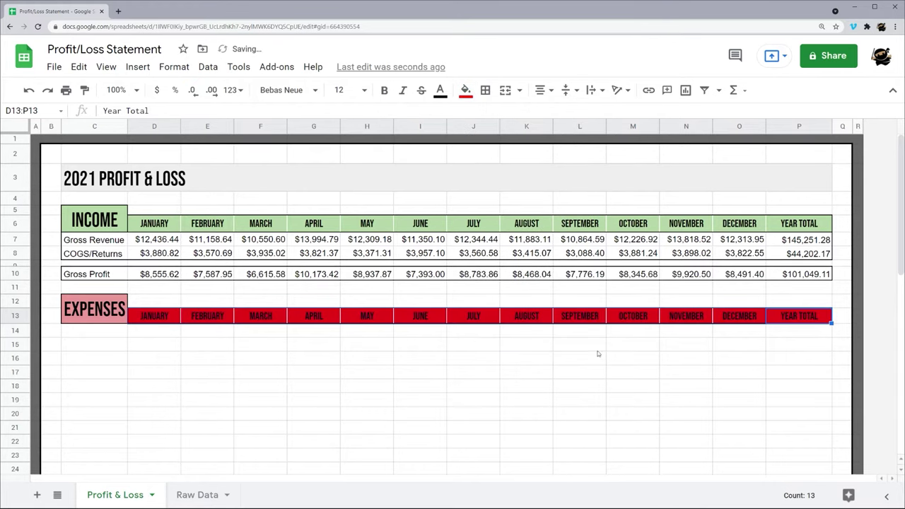
{"action": "left_click", "coordinate": [466, 92]}
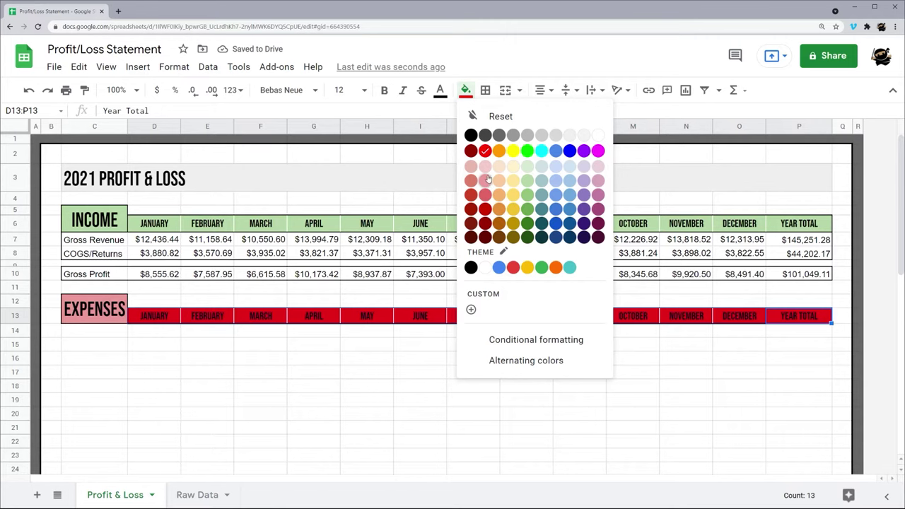
{"action": "left_click", "coordinate": [485, 181]}
{"action": "left_click", "coordinate": [406, 322]}
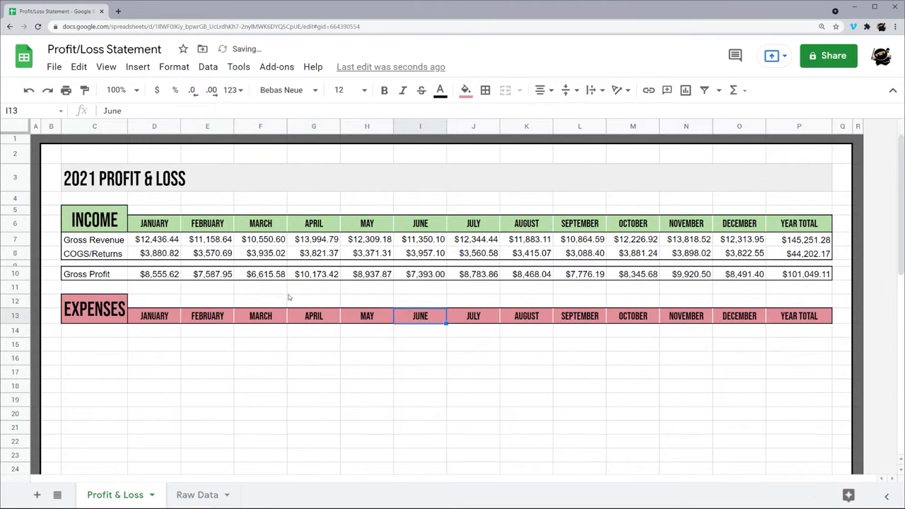
{"action": "left_click", "coordinate": [279, 343]}
Paste Raw Data's Payroll–Misc category headers transposed down from C14
{"action": "left_click", "coordinate": [191, 492]}
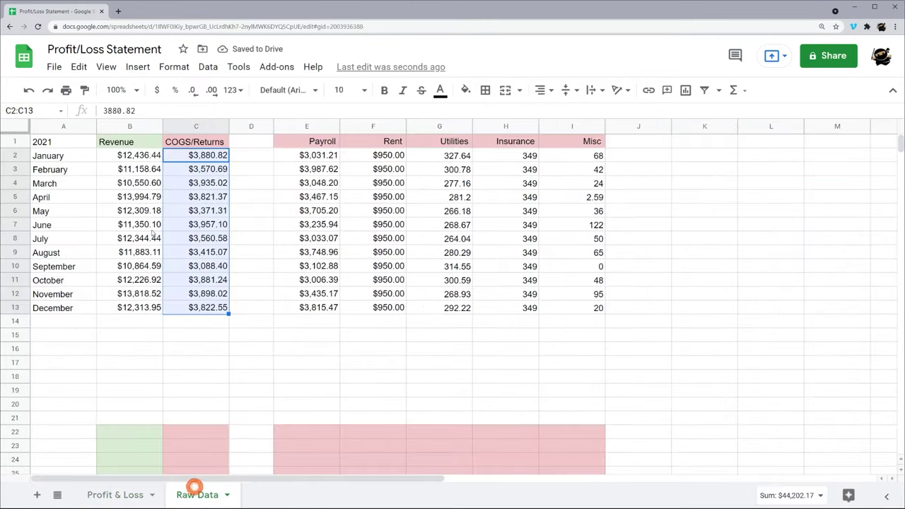
{"action": "left_click_drag", "start_coordinate": [325, 144], "coordinate": [586, 141]}
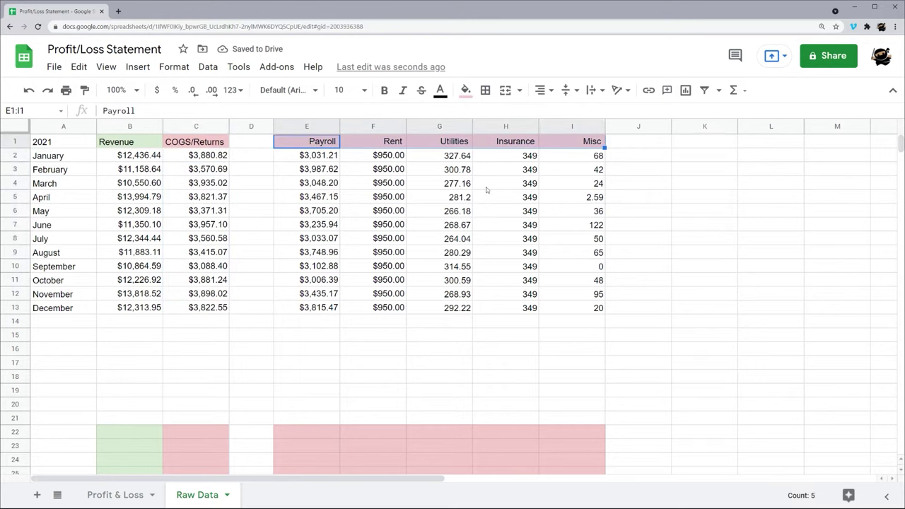
{"action": "key", "text": "ctrl+c"}
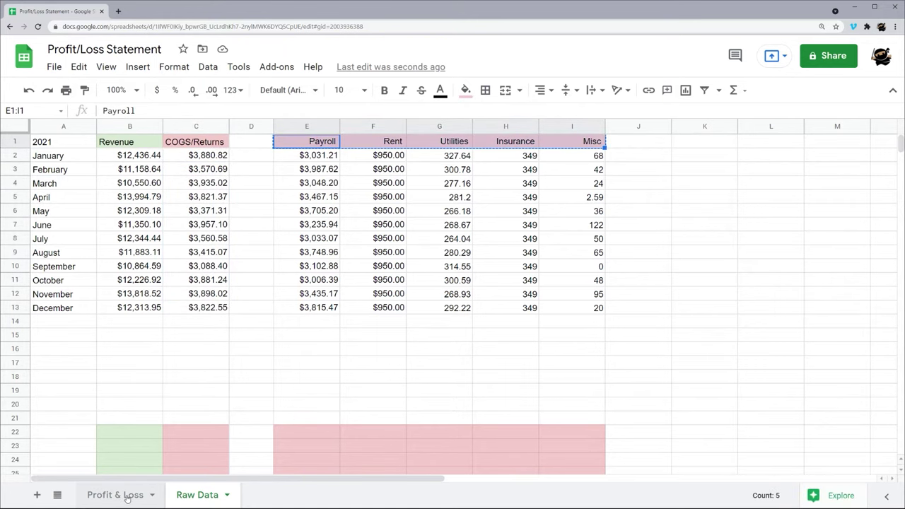
{"action": "left_click", "coordinate": [126, 494]}
{"action": "right_click", "coordinate": [93, 330]}
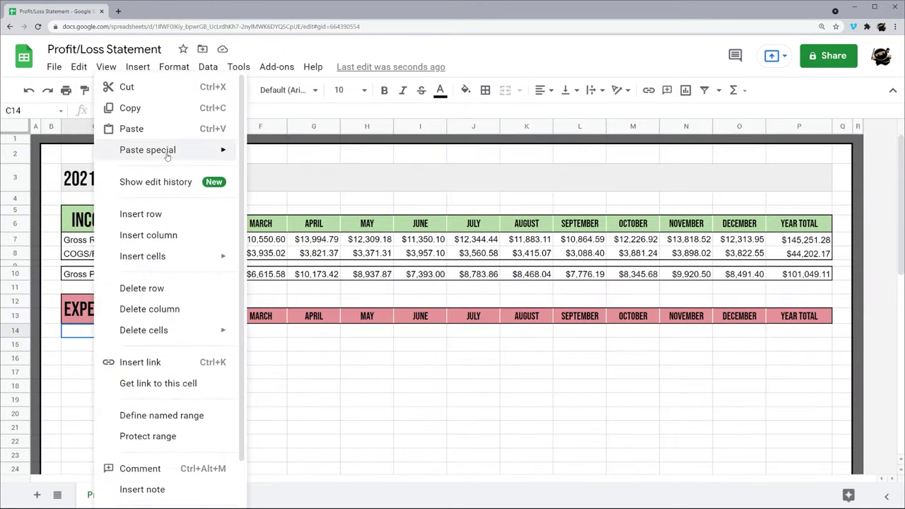
{"action": "mouse_move", "coordinate": [167, 154]}
{"action": "left_click", "coordinate": [311, 313]}
{"action": "left_click", "coordinate": [262, 398]}
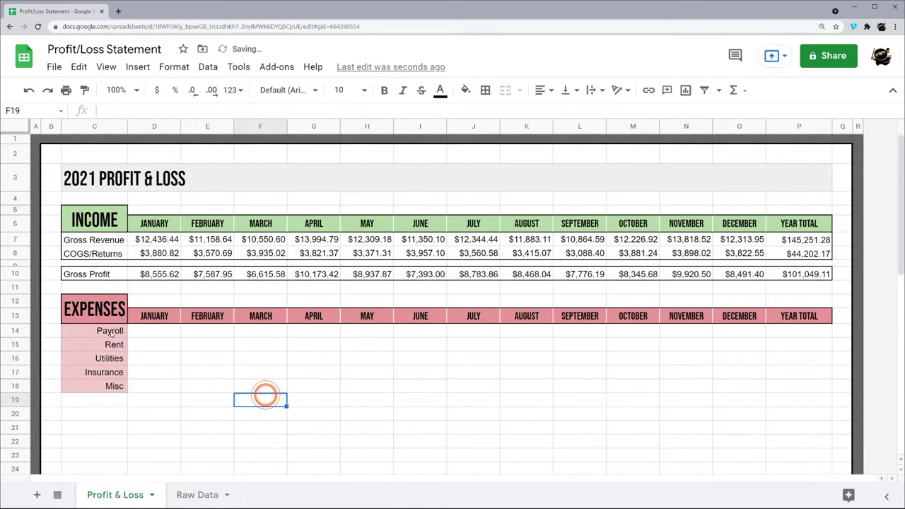
Set the category labels C14:C18 to Bebas Neue, size 12
{"action": "left_click_drag", "start_coordinate": [111, 330], "coordinate": [112, 386]}
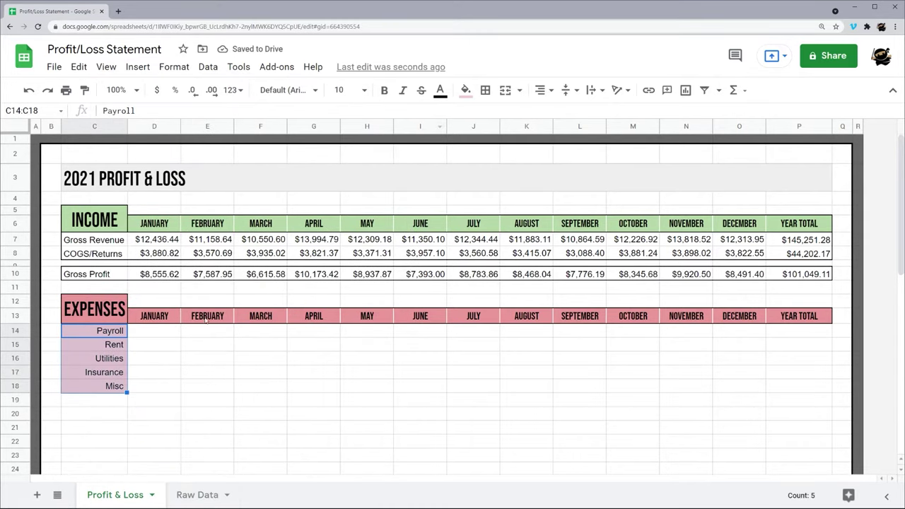
{"action": "left_click", "coordinate": [288, 90]}
{"action": "left_click", "coordinate": [284, 219]}
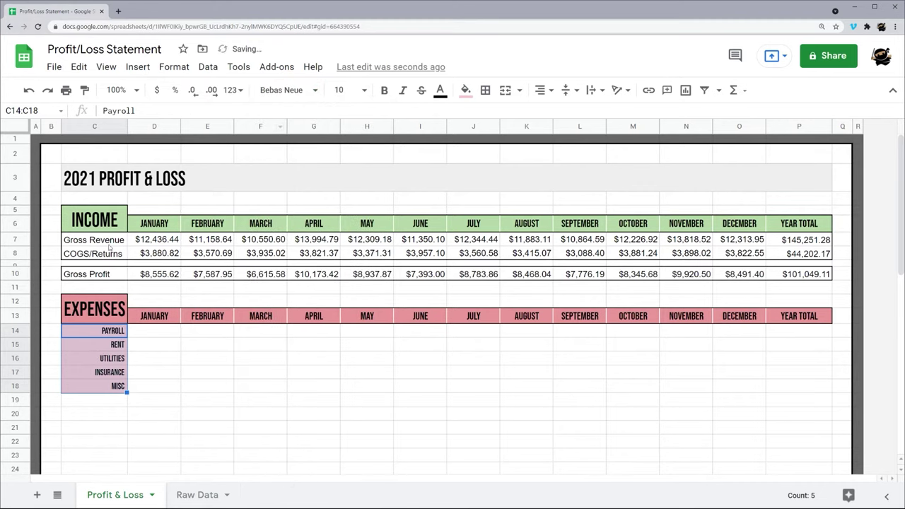
{"action": "left_click", "coordinate": [348, 90]}
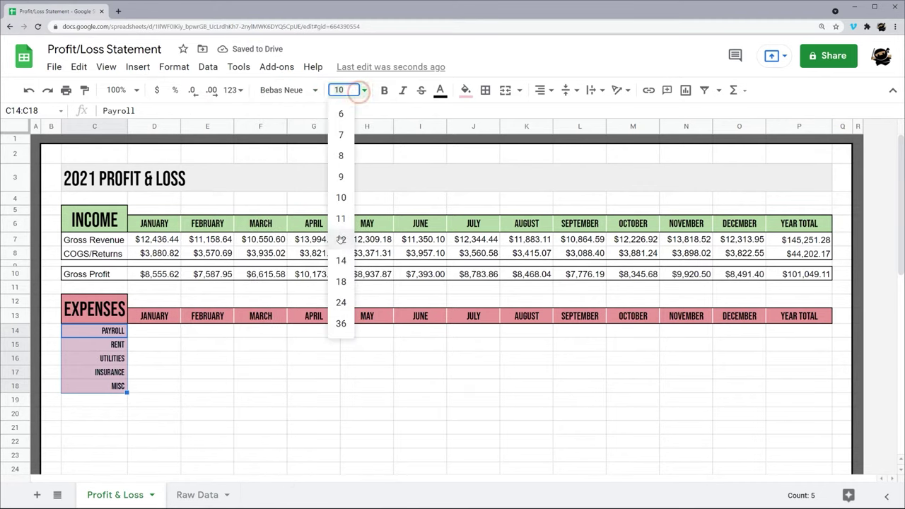
{"action": "left_click", "coordinate": [338, 240]}
Add horizontal borders between the category labels, then select Raw Data's expense figures E2:I13
{"action": "left_click", "coordinate": [485, 89]}
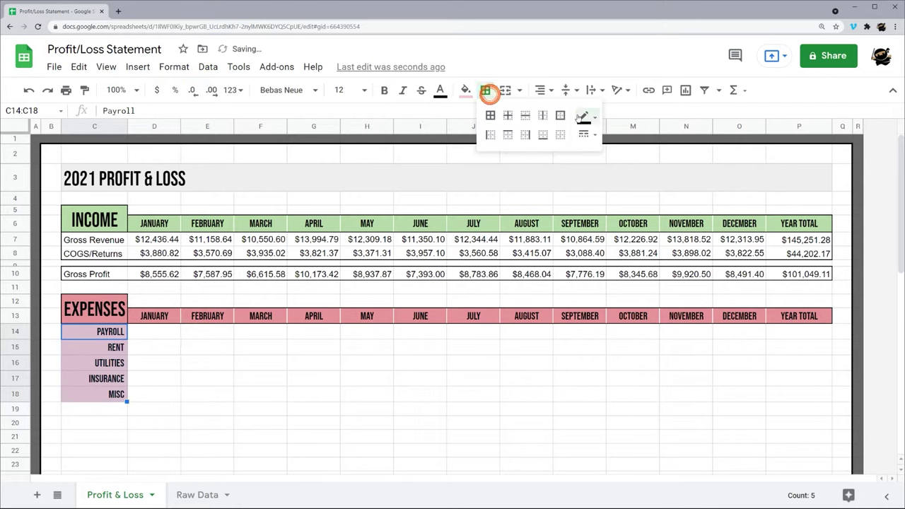
{"action": "left_click", "coordinate": [585, 115]}
{"action": "left_click", "coordinate": [715, 157]}
{"action": "left_click", "coordinate": [525, 115]}
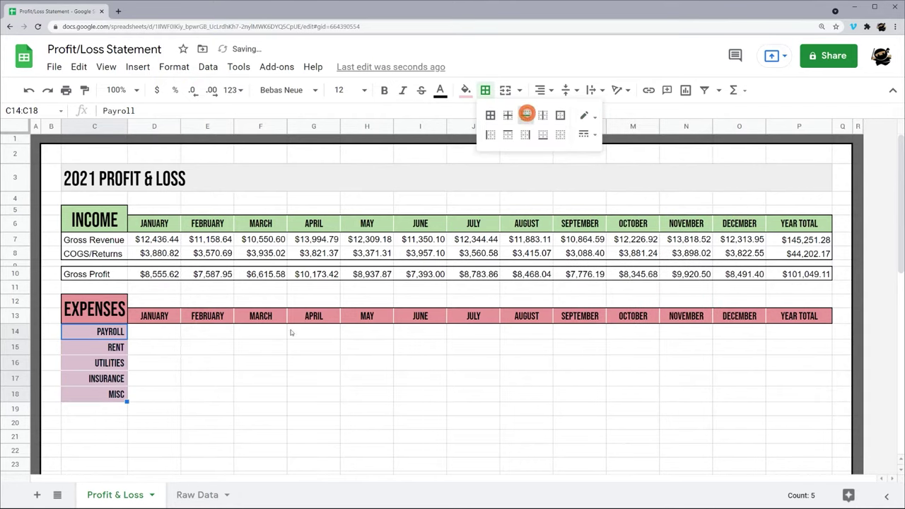
{"action": "left_click", "coordinate": [259, 394]}
{"action": "left_click", "coordinate": [197, 495]}
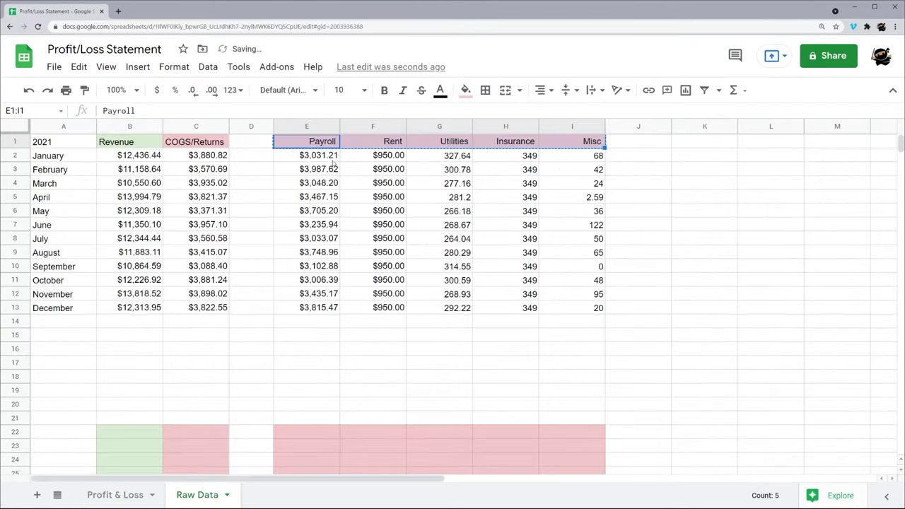
{"action": "left_click_drag", "start_coordinate": [327, 157], "coordinate": [604, 307]}
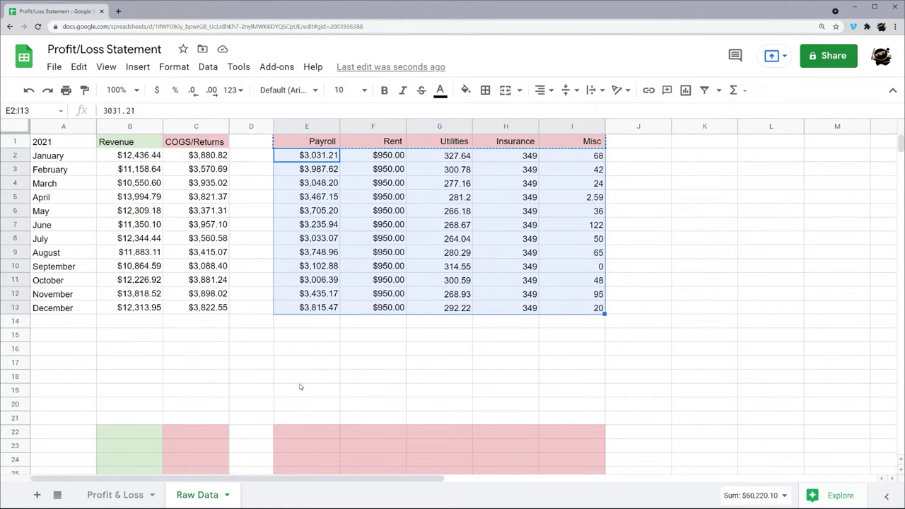
Paste the expense figures transposed into D14:O18 on Profit & Loss
{"action": "left_click", "coordinate": [116, 495]}
{"action": "right_click", "coordinate": [157, 331]}
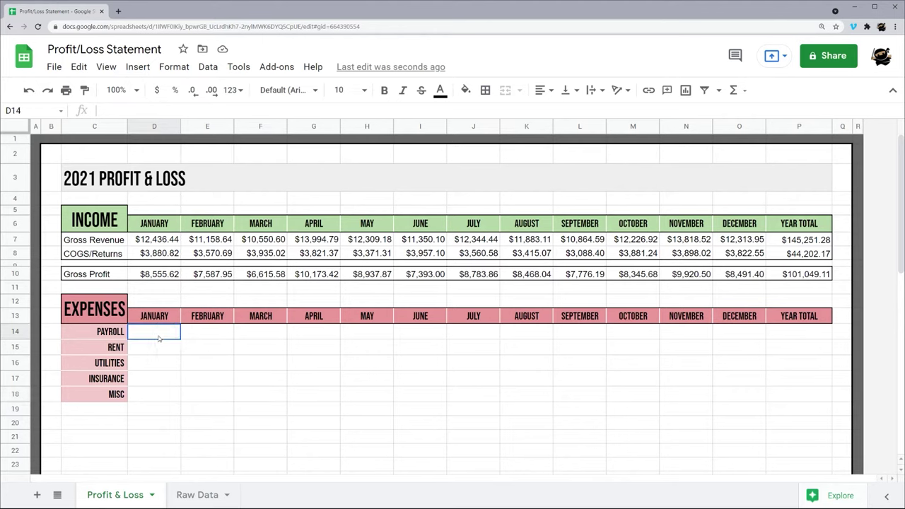
{"action": "mouse_move", "coordinate": [228, 151]}
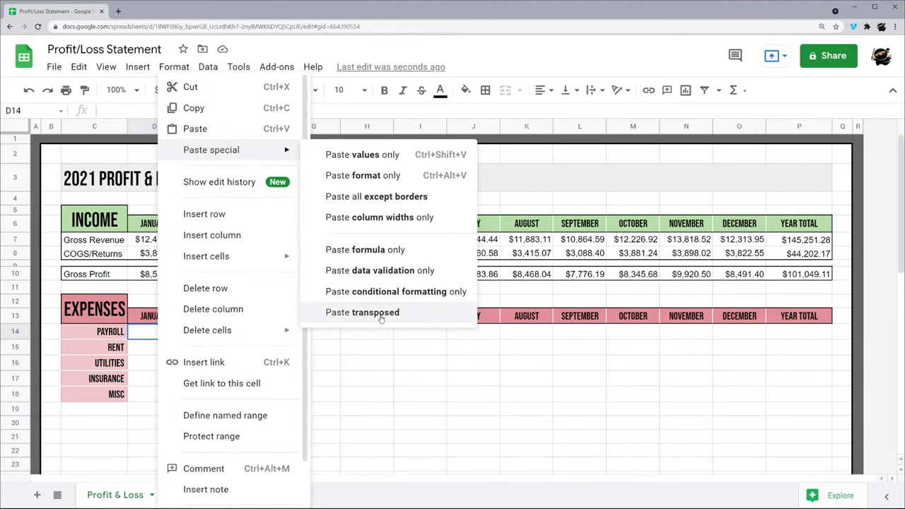
{"action": "left_click", "coordinate": [367, 313]}
Compare the pasted Payroll, Rent and Insurance values against the Raw Data figures
{"action": "left_click", "coordinate": [257, 380]}
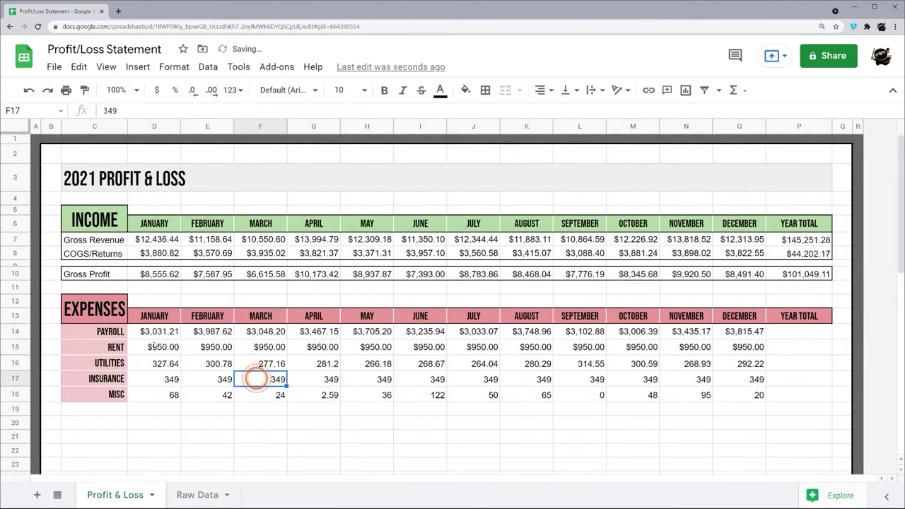
{"action": "left_click", "coordinate": [16, 331]}
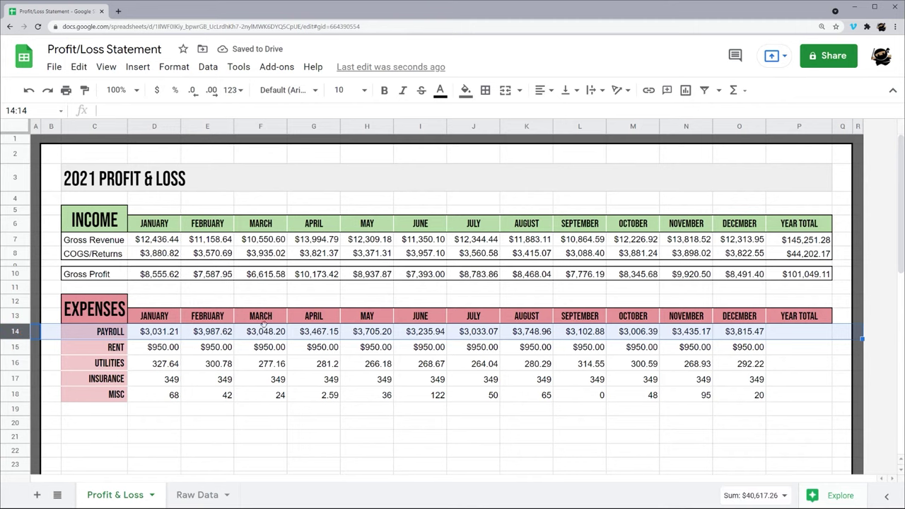
{"action": "left_click", "coordinate": [197, 494]}
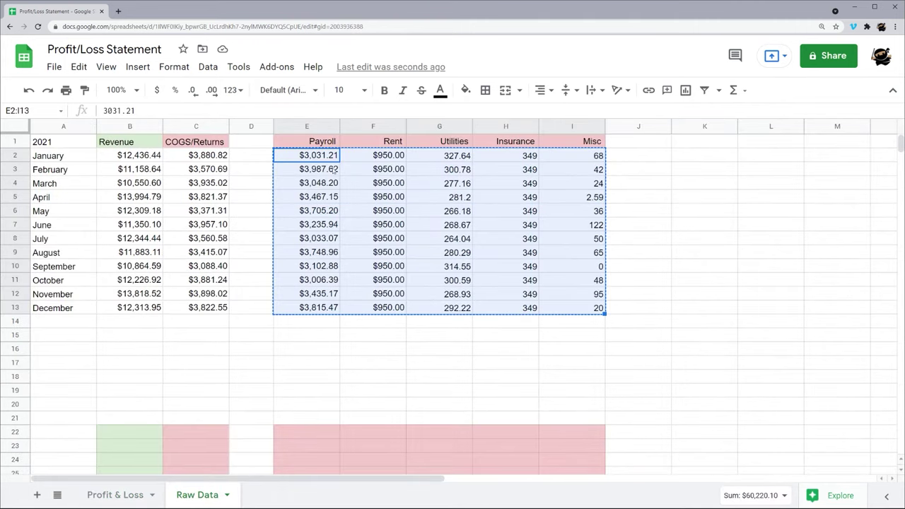
{"action": "left_click", "coordinate": [325, 161]}
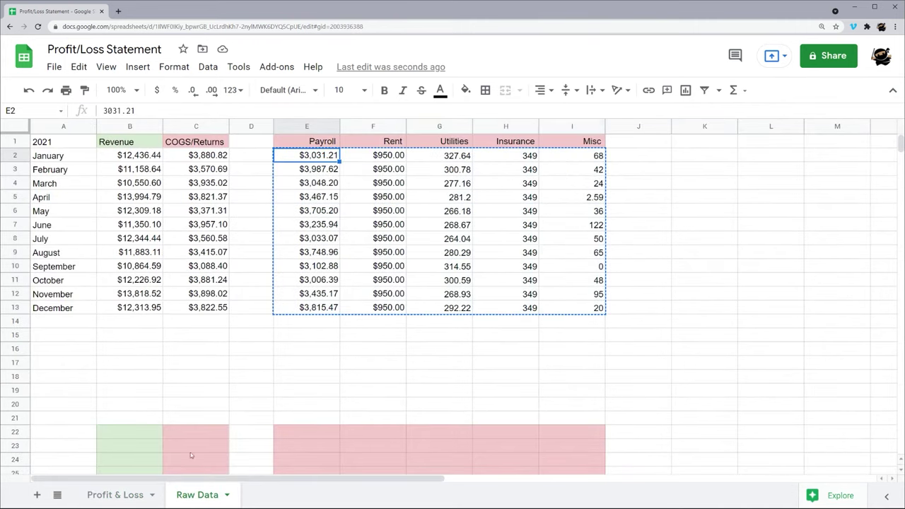
{"action": "left_click", "coordinate": [115, 495]}
{"action": "left_click", "coordinate": [158, 351]}
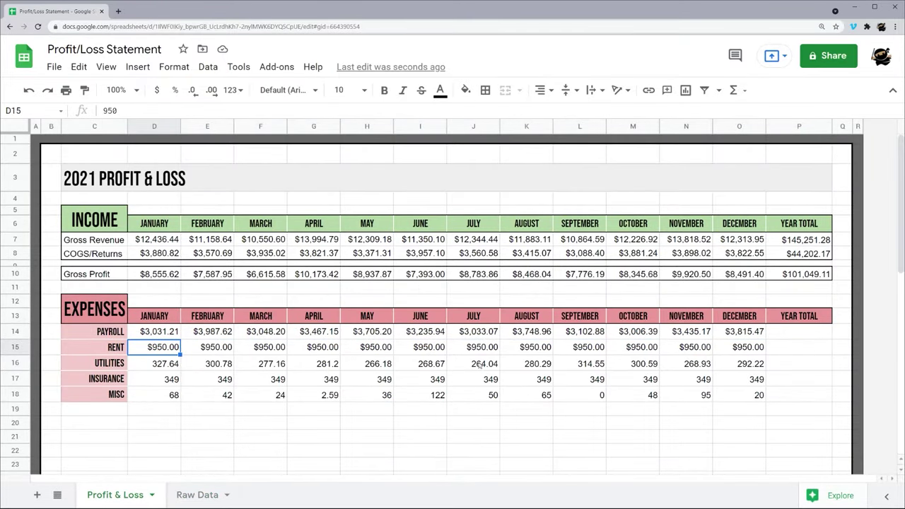
{"action": "scroll", "coordinate": [260, 326], "scroll_direction": "down", "scroll_amount": 1}
{"action": "left_click", "coordinate": [197, 494]}
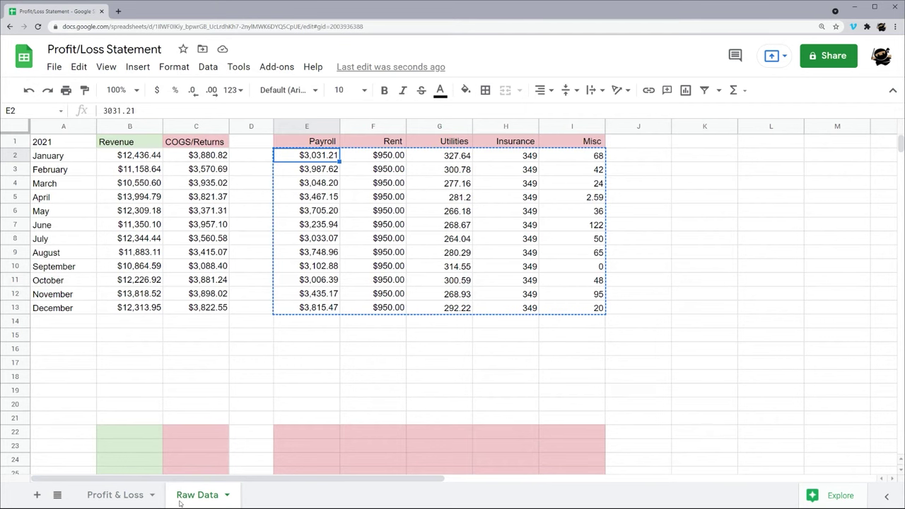
{"action": "left_click", "coordinate": [113, 494]}
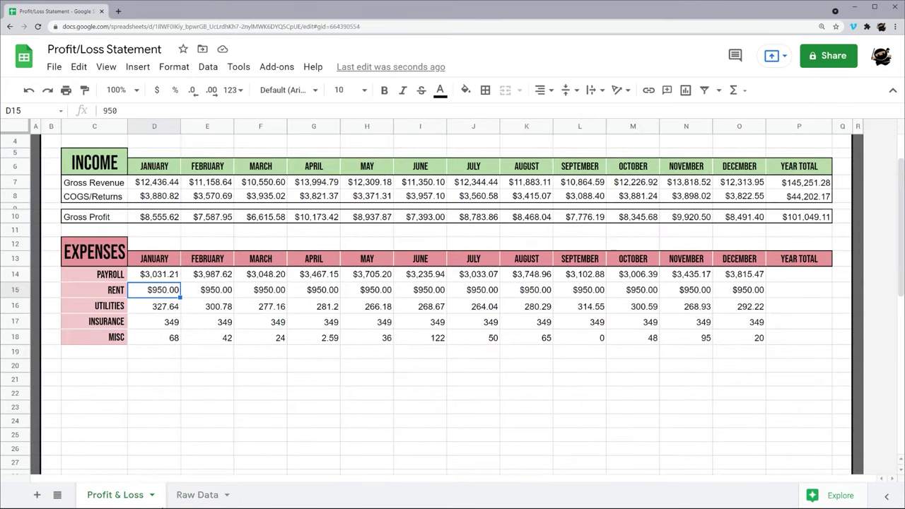
Label C20 'Total Expenses', correcting a misspelling
{"action": "left_click", "coordinate": [103, 366]}
{"action": "type", "text": "Total Expensus"}
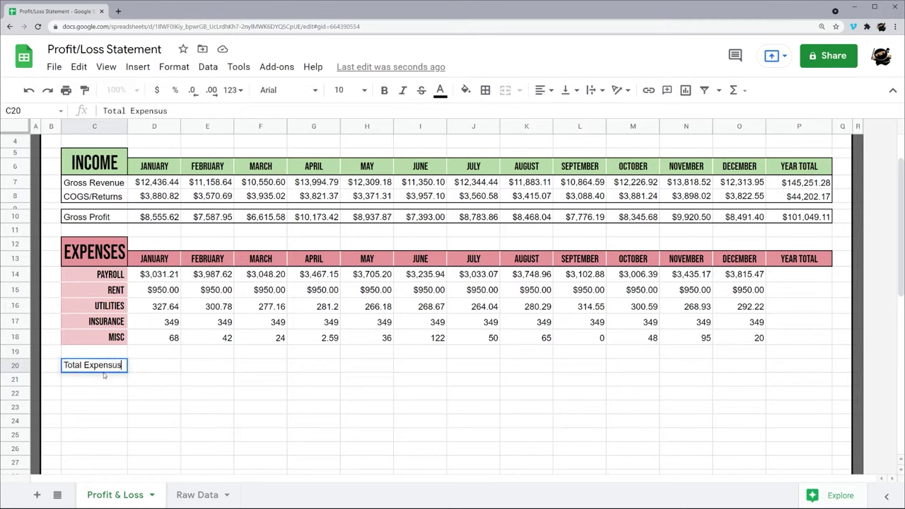
{"action": "key", "text": "Return"}
{"action": "double_click", "coordinate": [118, 366]}
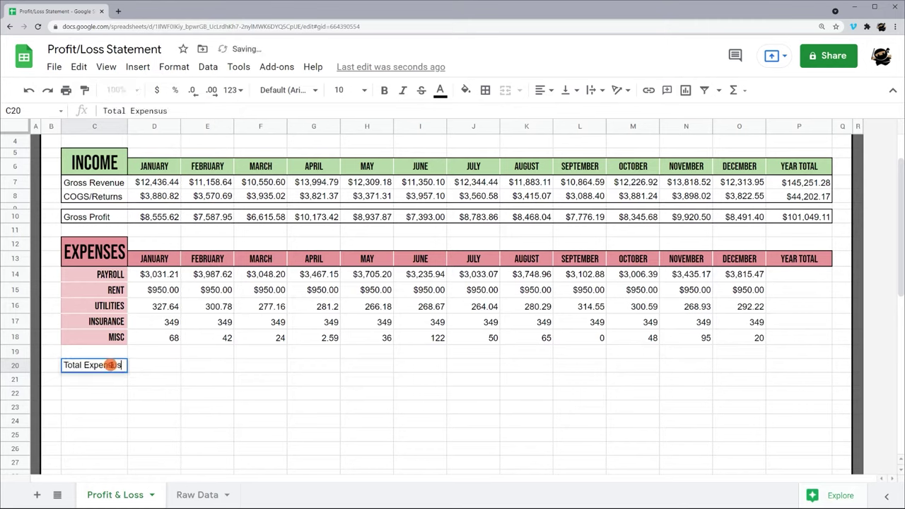
{"action": "key", "text": "BackSpace"}
{"action": "type", "text": "e"}
{"action": "key", "text": "Return"}
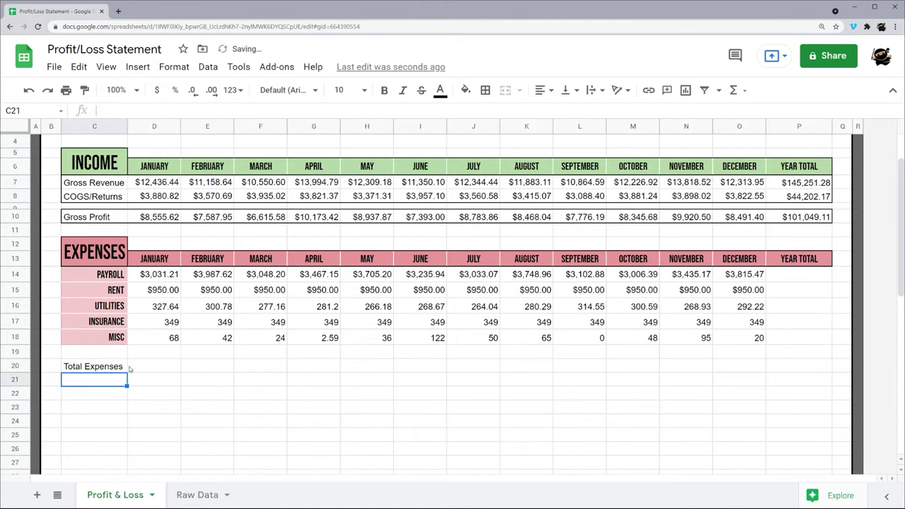
Sum January expenses D14:D18 in D20 and fill the total across the months to P20
{"action": "left_click", "coordinate": [134, 367]}
{"action": "type", "text": "=sum("}
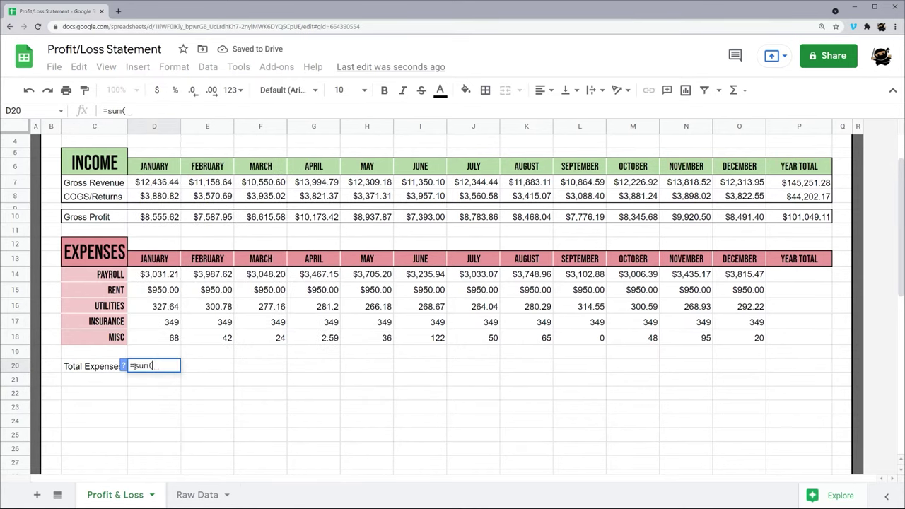
{"action": "left_click_drag", "start_coordinate": [152, 276], "coordinate": [162, 342]}
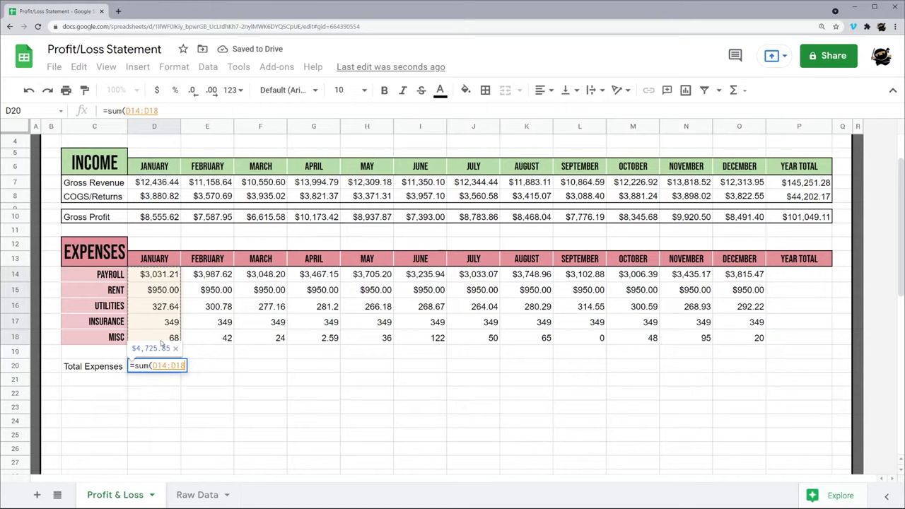
{"action": "key", "text": "Return"}
{"action": "left_click", "coordinate": [162, 367]}
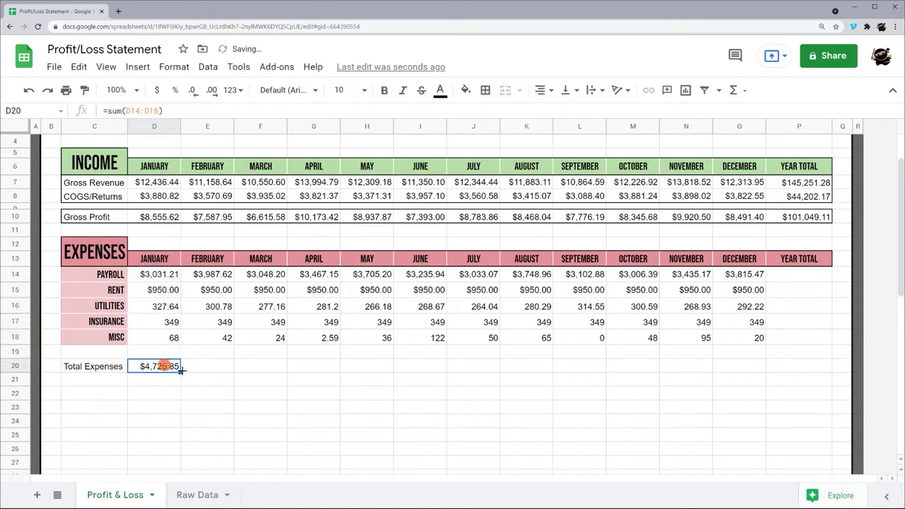
{"action": "left_click_drag", "start_coordinate": [180, 372], "coordinate": [732, 370]}
{"action": "left_click_drag", "start_coordinate": [786, 372], "coordinate": [788, 372]}
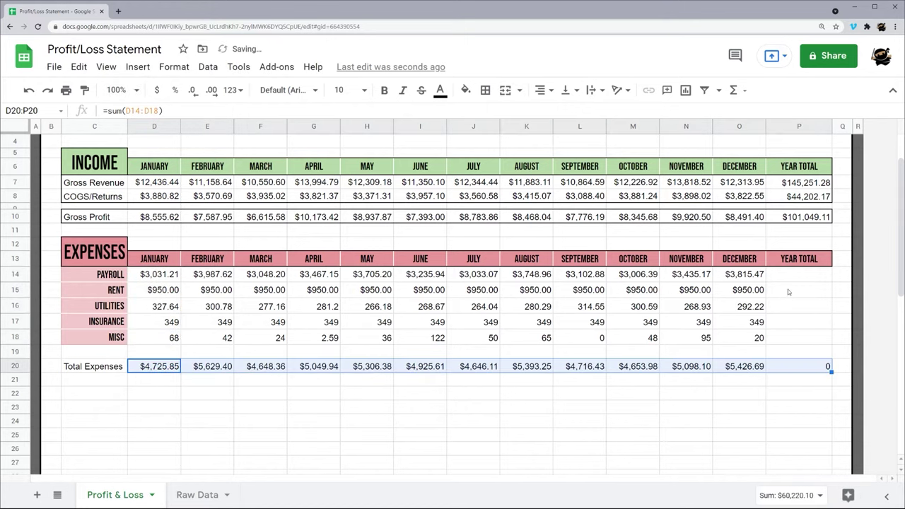
Copy the revenue Year Total SUM formula into P14 and fill it down to P18
{"action": "left_click", "coordinate": [795, 260]}
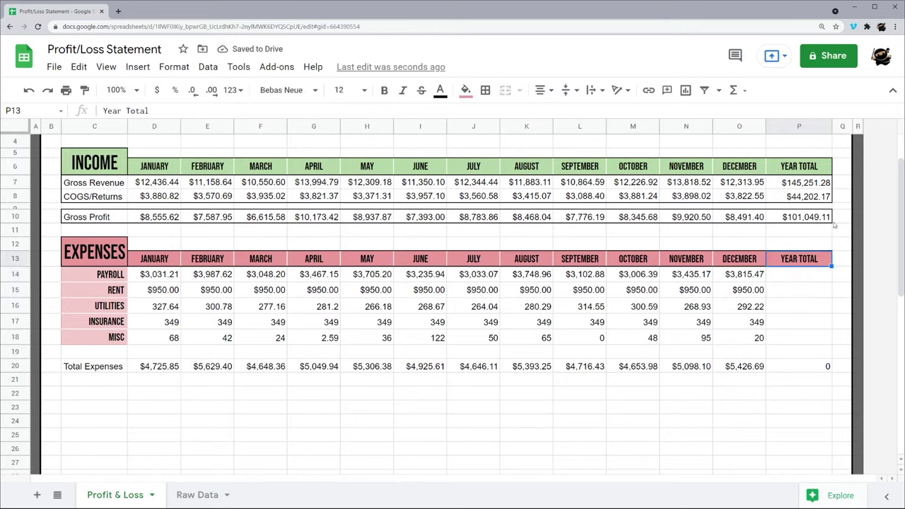
{"action": "left_click", "coordinate": [791, 185]}
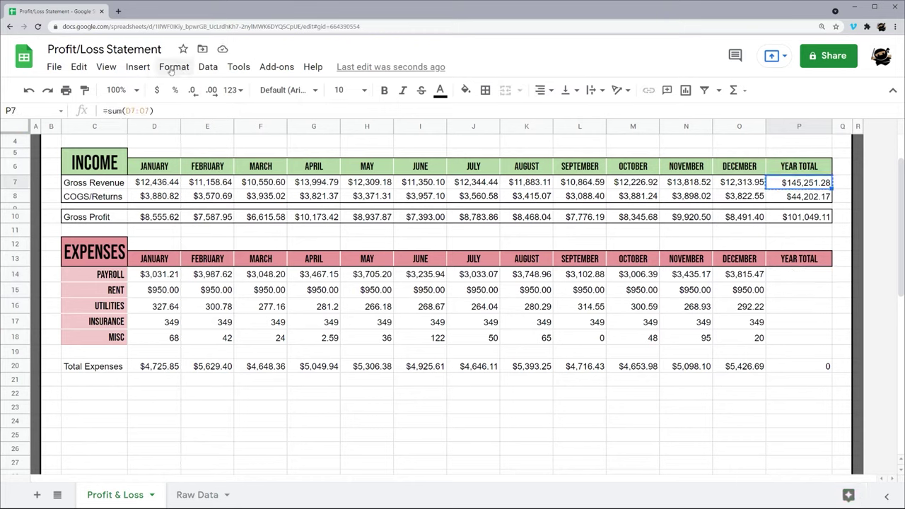
{"action": "left_click", "coordinate": [783, 277]}
{"action": "key", "text": "ctrl+v"}
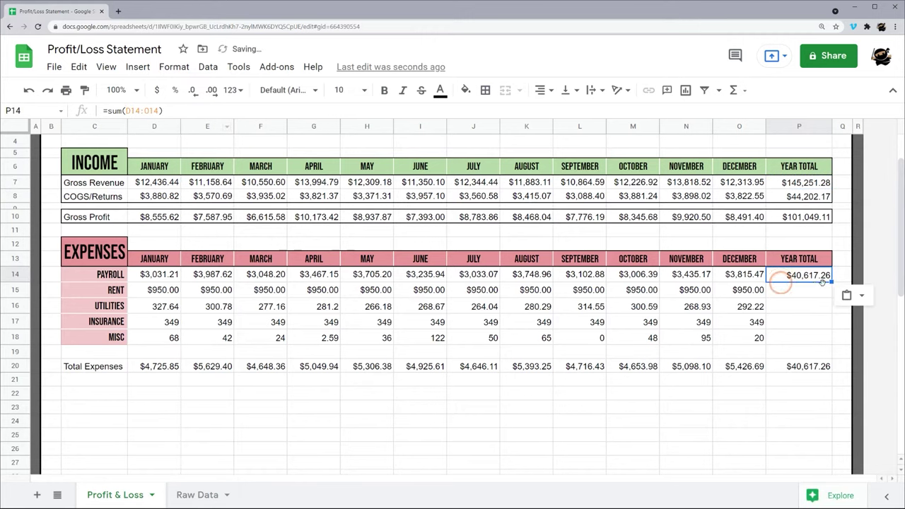
{"action": "left_click", "coordinate": [796, 304]}
{"action": "left_click", "coordinate": [818, 278]}
{"action": "left_click_drag", "start_coordinate": [831, 281], "coordinate": [813, 341]}
{"action": "left_click", "coordinate": [797, 352]}
Verify the Rent and Total Expenses year-total formulas, then select the expense rows
{"action": "left_click", "coordinate": [792, 291]}
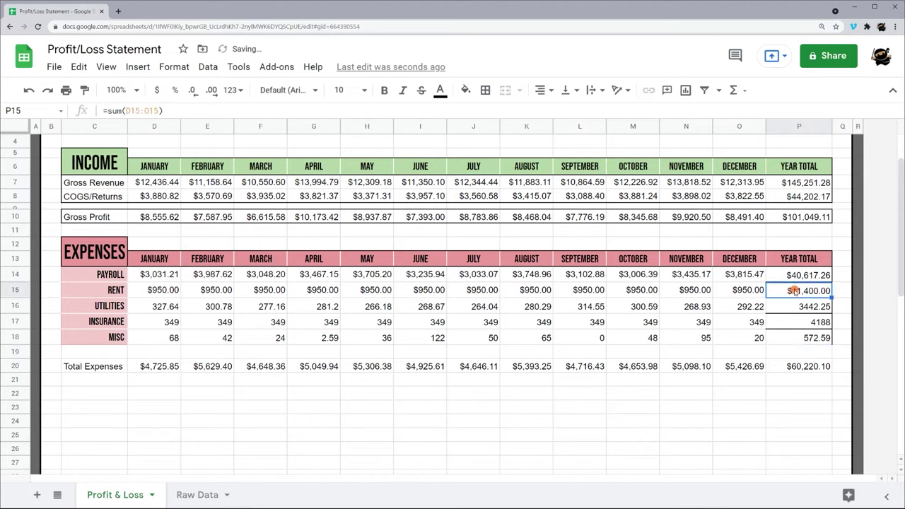
{"action": "left_click_drag", "start_coordinate": [128, 111], "coordinate": [169, 111]}
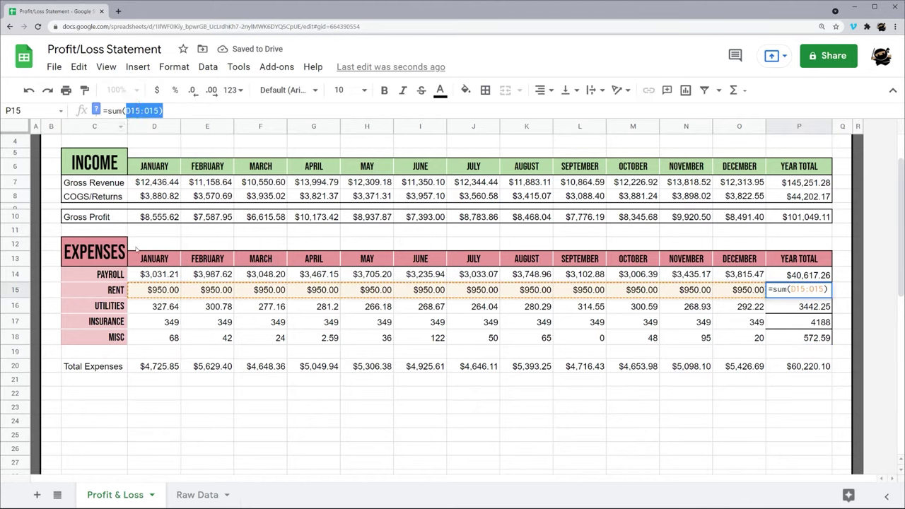
{"action": "key", "text": "Escape"}
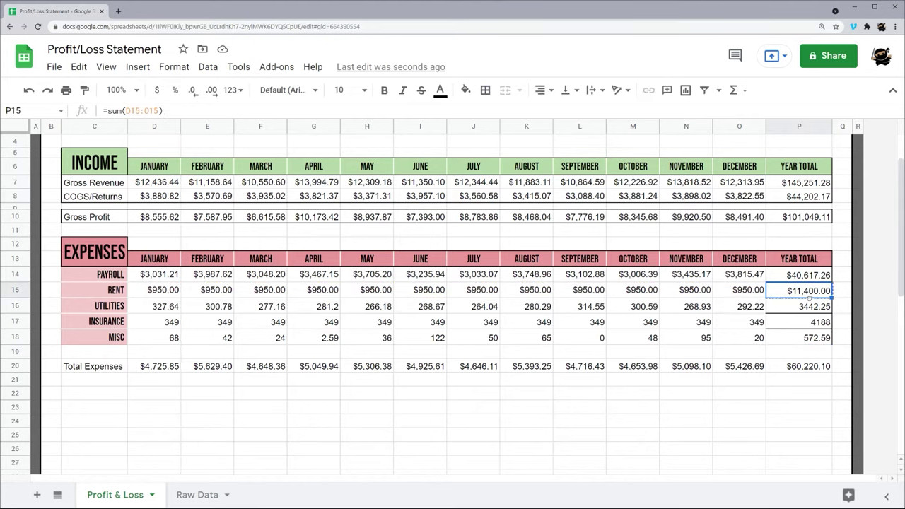
{"action": "left_click", "coordinate": [152, 111]}
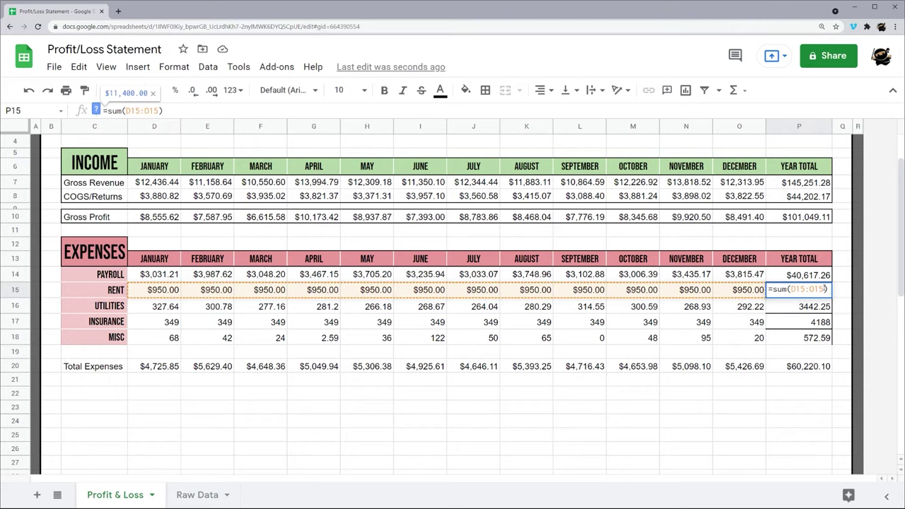
{"action": "left_click", "coordinate": [807, 365]}
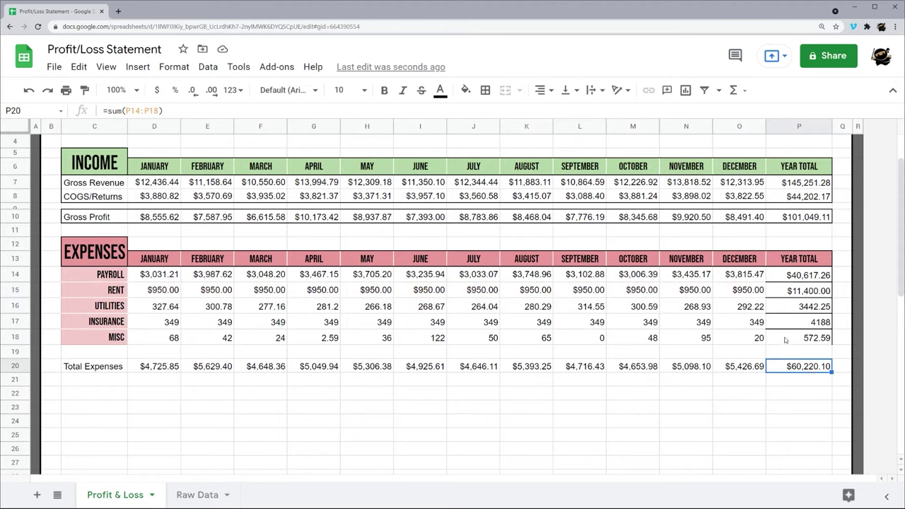
{"action": "left_click_drag", "start_coordinate": [784, 340], "coordinate": [118, 270]}
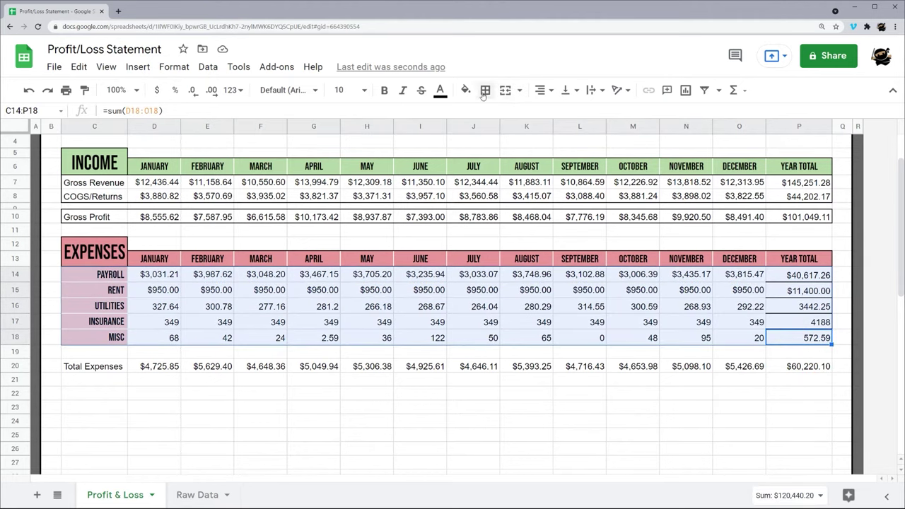
Outline the expense rows C14:P18 with a black border
{"action": "left_click", "coordinate": [485, 89]}
{"action": "left_click", "coordinate": [584, 117]}
{"action": "left_click", "coordinate": [586, 155]}
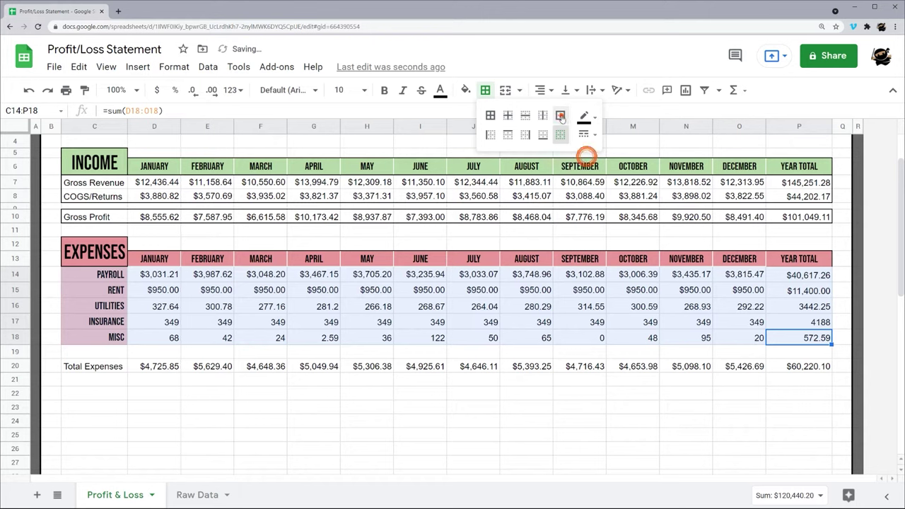
{"action": "left_click", "coordinate": [560, 117]}
Put an outline border around the Total Expenses row C20:P20
{"action": "left_click_drag", "start_coordinate": [799, 365], "coordinate": [102, 364]}
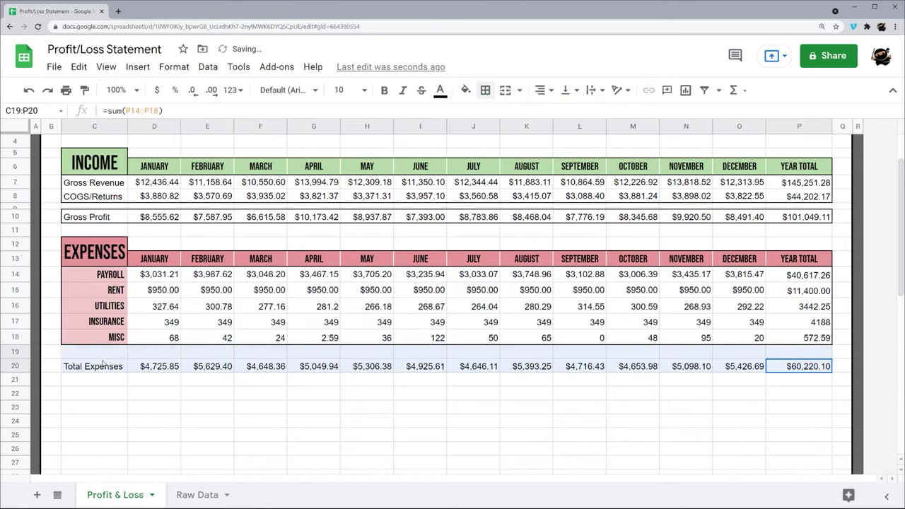
{"action": "left_click", "coordinate": [365, 336]}
{"action": "left_click_drag", "start_coordinate": [783, 364], "coordinate": [99, 366]}
{"action": "left_click", "coordinate": [485, 90]}
{"action": "left_click", "coordinate": [560, 115]}
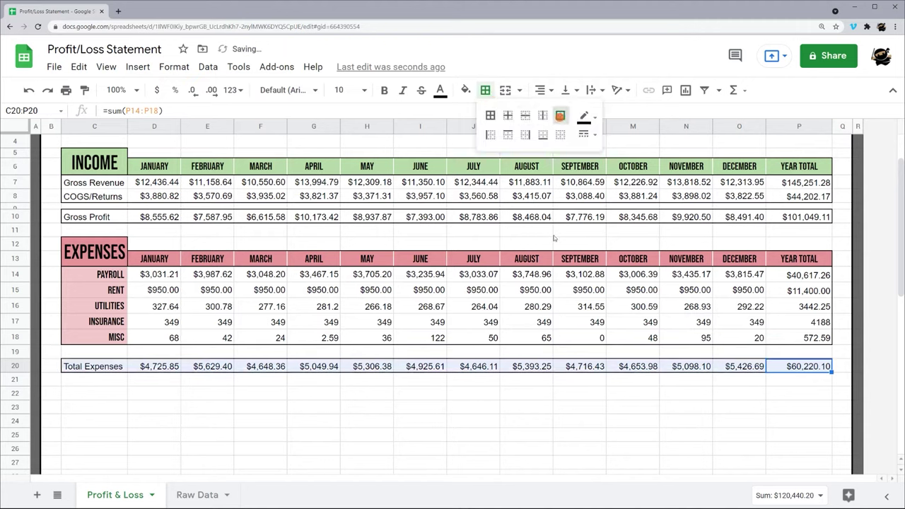
{"action": "left_click", "coordinate": [580, 394]}
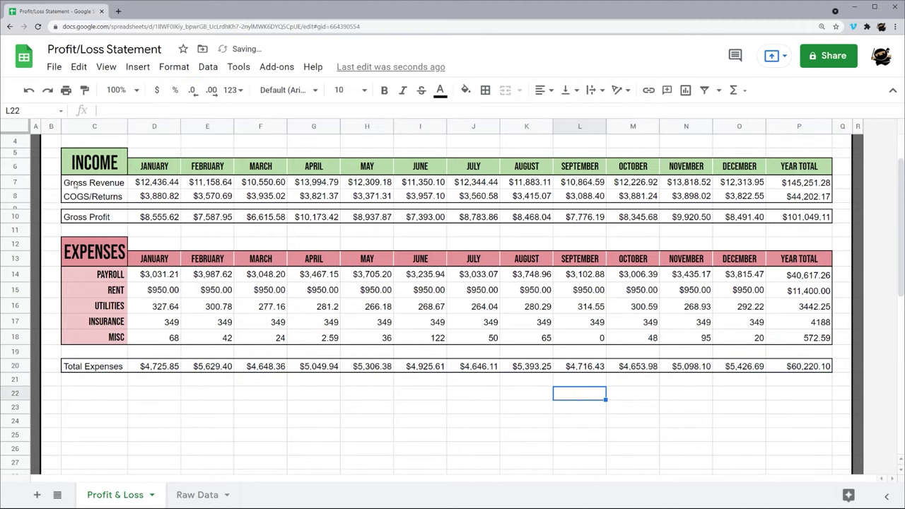
Review the formatting of the Gross Revenue, COGS, Gross Profit, EXPENSES and Total Expenses rows
{"action": "left_click_drag", "start_coordinate": [75, 184], "coordinate": [798, 183]}
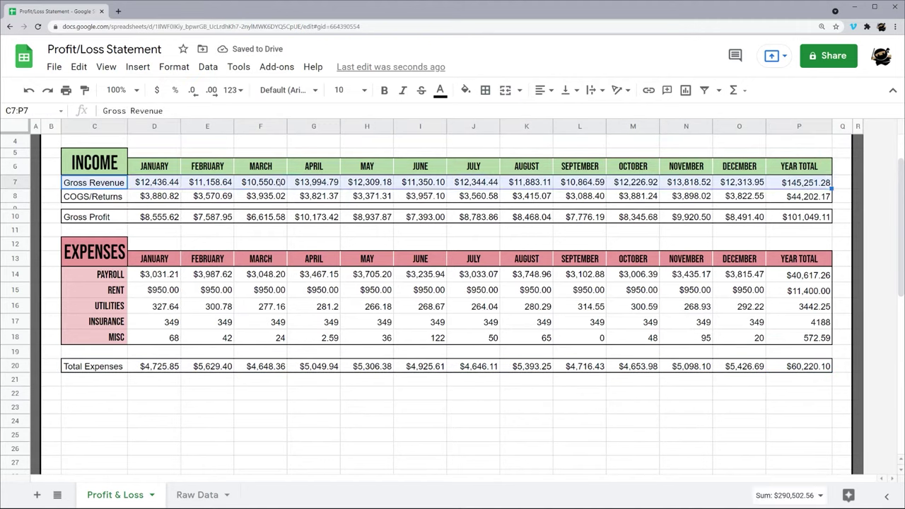
{"action": "left_click_drag", "start_coordinate": [107, 198], "coordinate": [799, 197]}
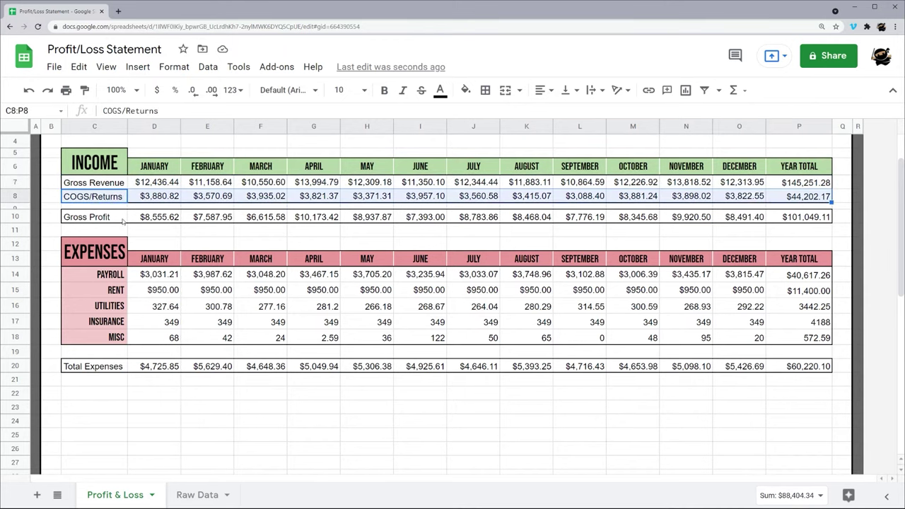
{"action": "left_click_drag", "start_coordinate": [103, 221], "coordinate": [739, 220]}
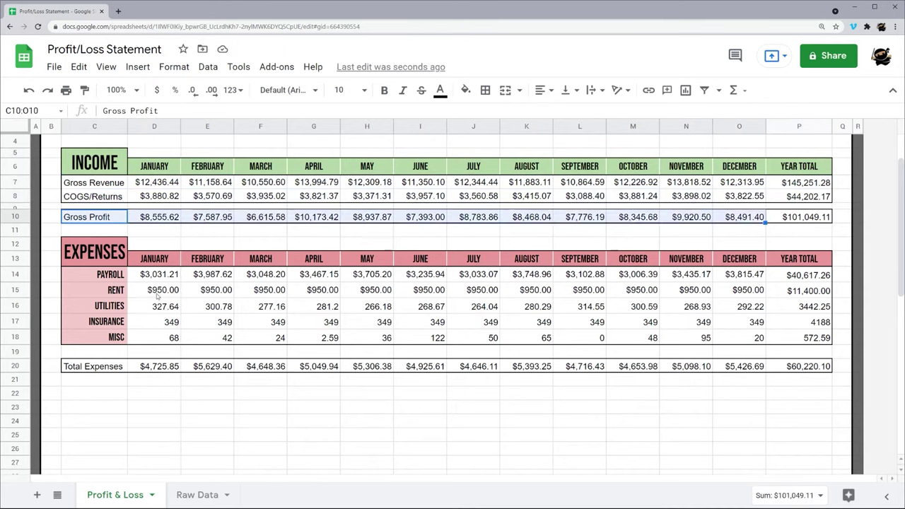
{"action": "left_click", "coordinate": [99, 260]}
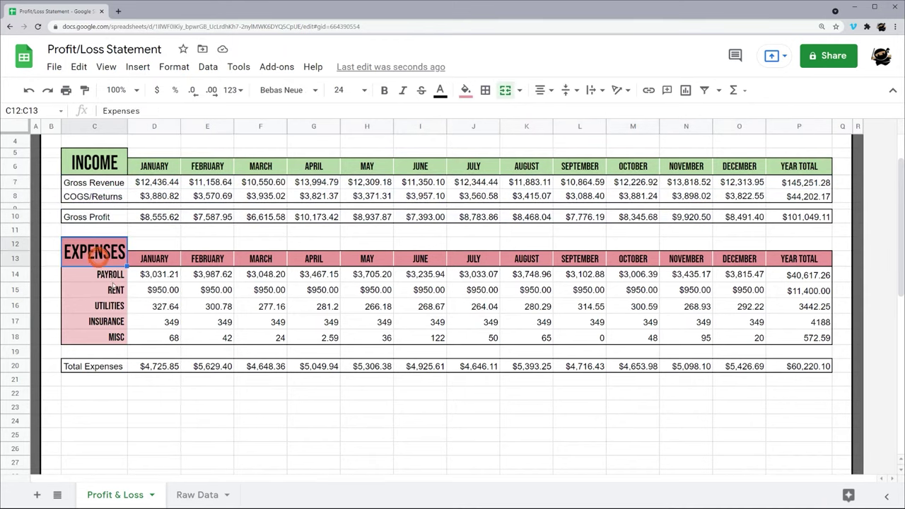
{"action": "left_click_drag", "start_coordinate": [90, 366], "coordinate": [799, 366]}
{"action": "left_click", "coordinate": [89, 380]}
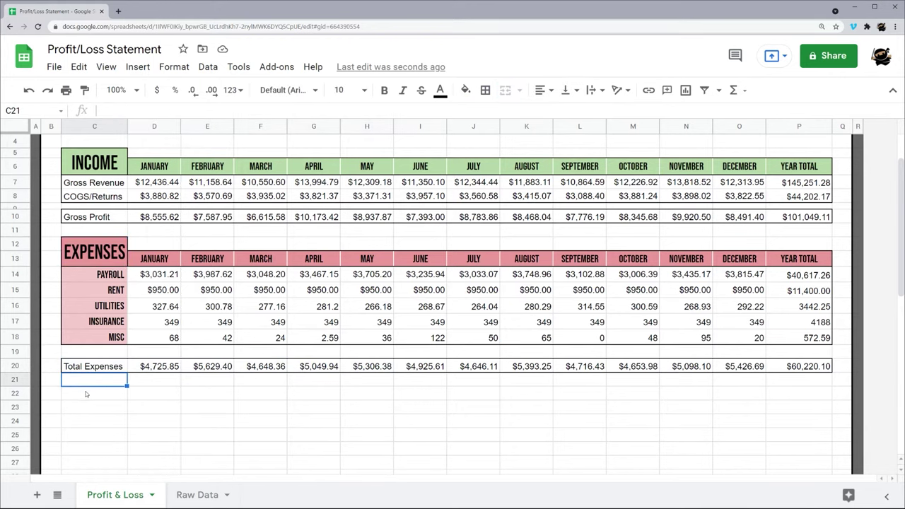
Copy the EXPENSES header block to row 22 and retitle it PROFIT
{"action": "left_click", "coordinate": [86, 393]}
{"action": "left_click_drag", "start_coordinate": [92, 260], "coordinate": [799, 259]}
{"action": "key", "text": "ctrl+c"}
{"action": "left_click", "coordinate": [87, 393]}
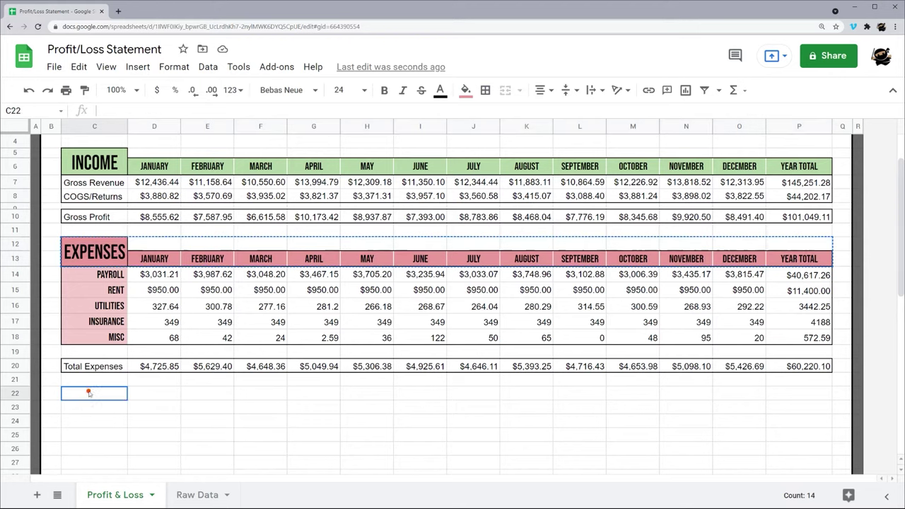
{"action": "key", "text": "ctrl+v"}
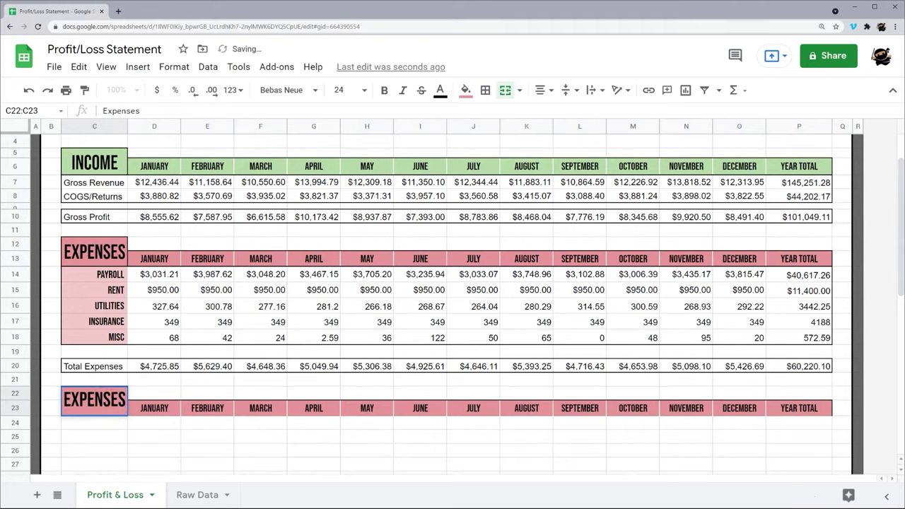
{"action": "double_click", "coordinate": [123, 403]}
{"action": "type", "text": "PROFIT"}
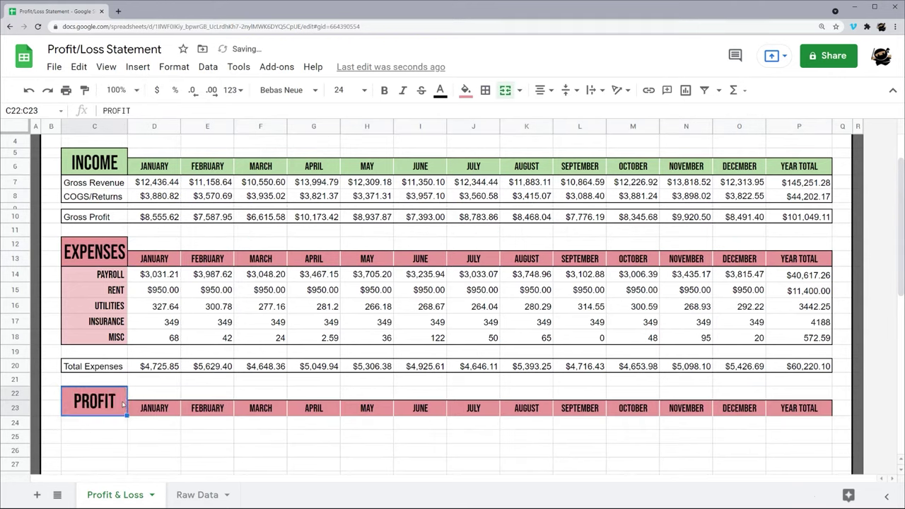
Fill the new PROFIT header light green, then reset the blank D22:P22 row to white
{"action": "left_click", "coordinate": [814, 410], "text": "shift"}
{"action": "left_click", "coordinate": [465, 90]}
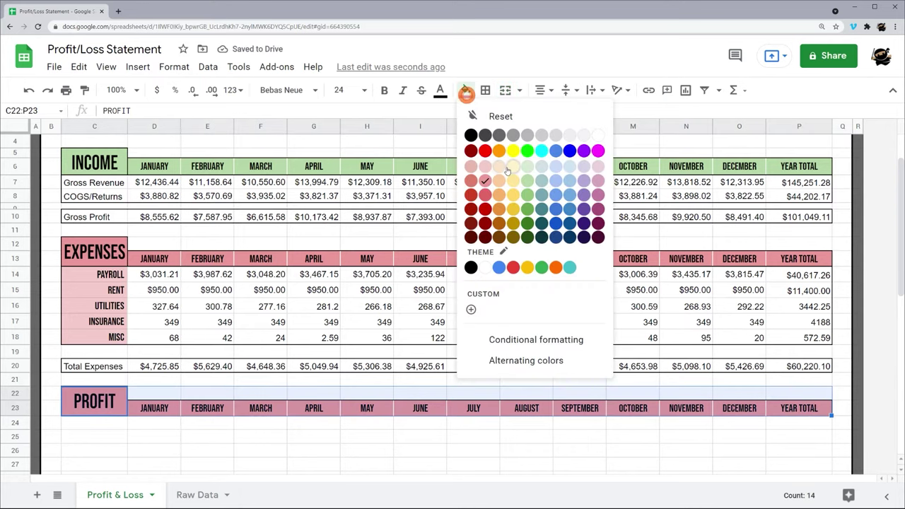
{"action": "left_click", "coordinate": [536, 182]}
{"action": "left_click", "coordinate": [344, 393]}
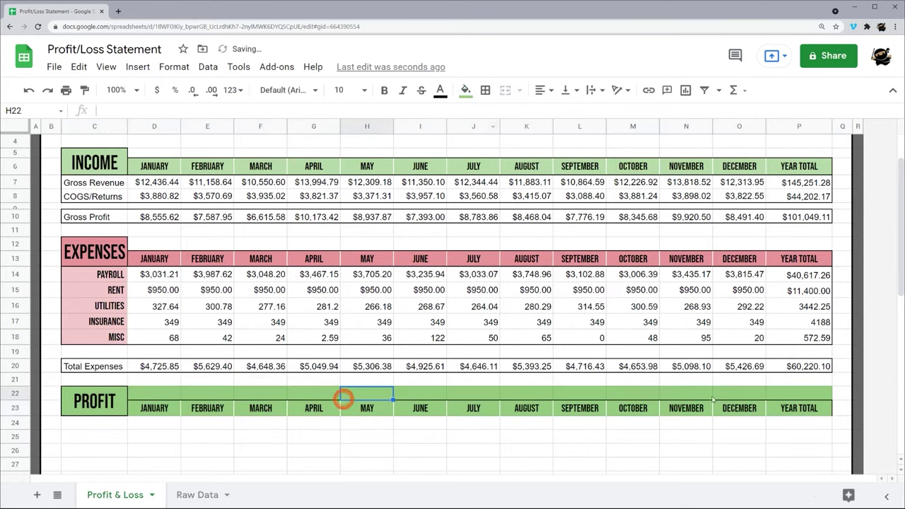
{"action": "left_click", "coordinate": [788, 384]}
{"action": "left_click", "coordinate": [788, 390]}
{"action": "key", "text": "shift+Left"}
{"action": "key", "text": "shift+Left"}
{"action": "key", "text": "shift+Left"}
{"action": "key", "text": "shift+Left"}
{"action": "key", "text": "shift+Left"}
{"action": "key", "text": "shift+Left"}
{"action": "key", "text": "shift+Left"}
{"action": "key", "text": "shift+Left"}
{"action": "key", "text": "shift+Left"}
{"action": "key", "text": "shift+Left"}
{"action": "key", "text": "shift+Left"}
{"action": "key", "text": "shift+Left"}
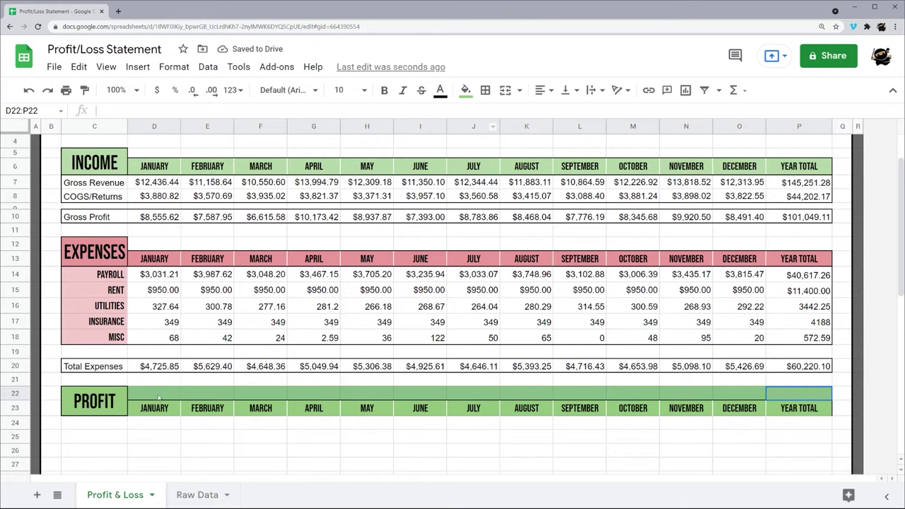
{"action": "left_click", "coordinate": [465, 90]}
{"action": "left_click", "coordinate": [598, 106]}
Label cell C24 'Net Profit'
{"action": "left_click", "coordinate": [414, 419]}
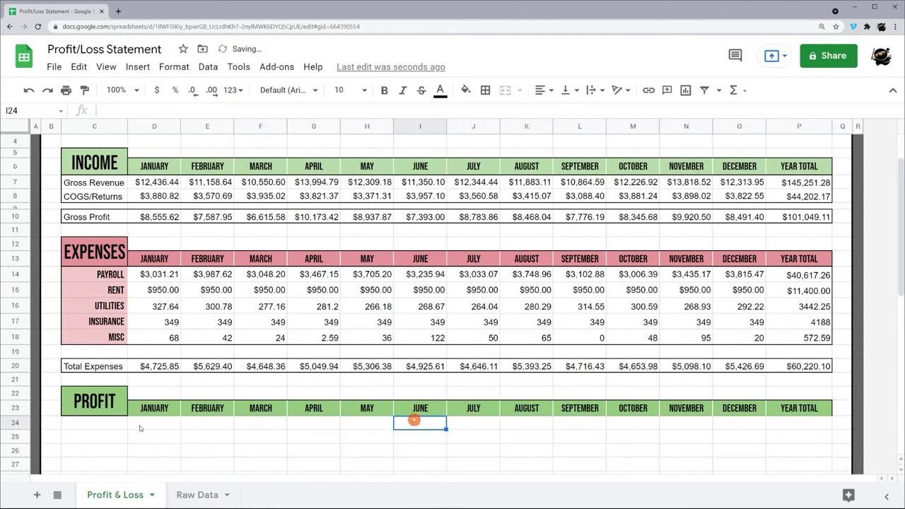
{"action": "left_click", "coordinate": [86, 425]}
{"action": "type", "text": "Ne"}
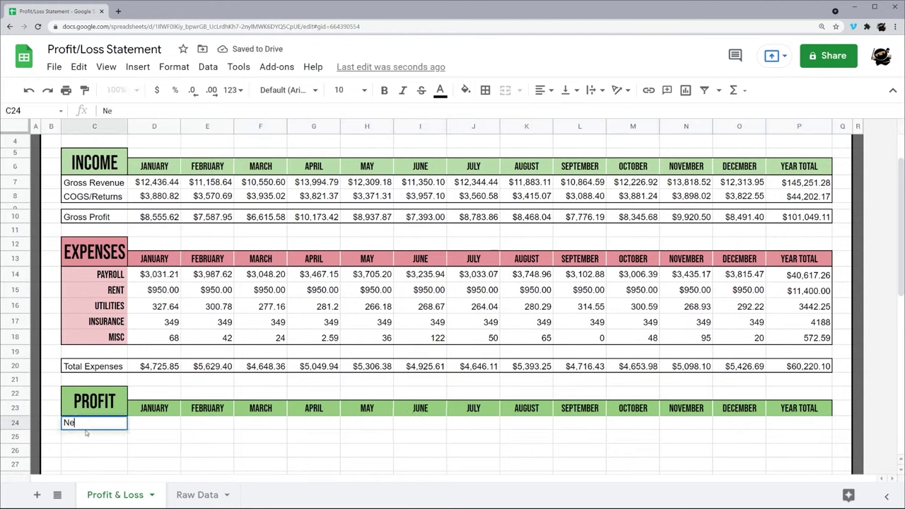
{"action": "type", "text": "t Profit"}
{"action": "key", "text": "Return"}
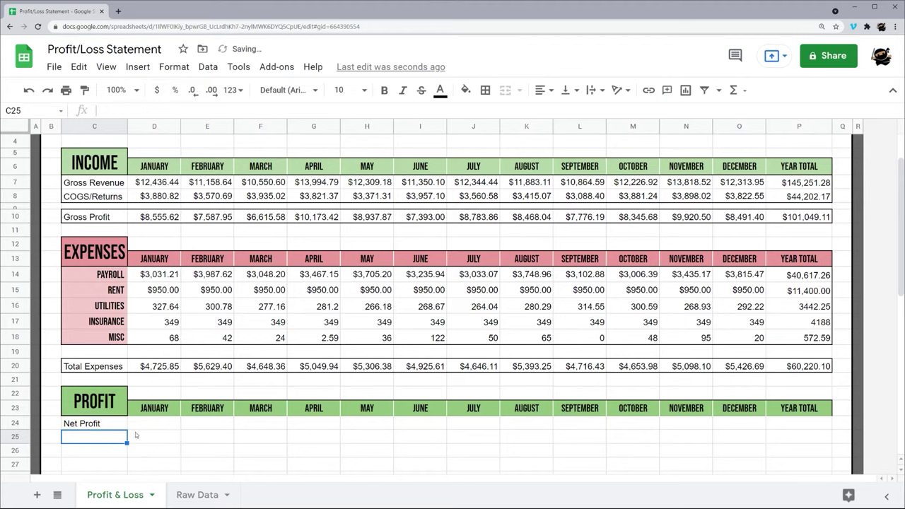
Enter =sum(D10-D20) in D24 and fill it across to the Year Total in P24
{"action": "left_click", "coordinate": [150, 422]}
{"action": "type", "text": "=sum("}
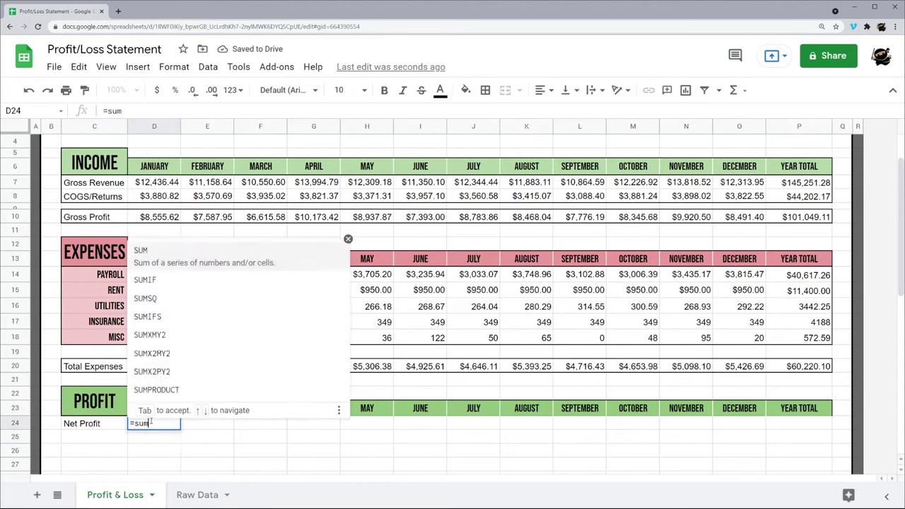
{"action": "left_click", "coordinate": [175, 221]}
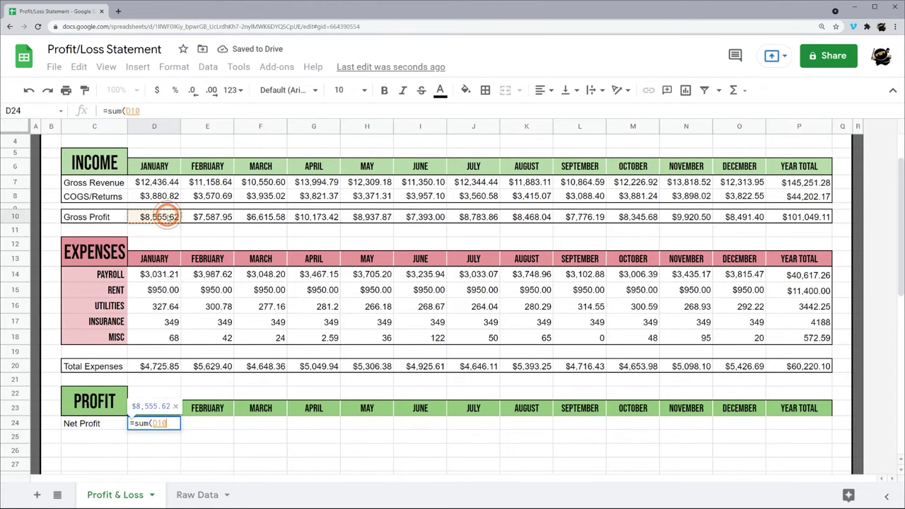
{"action": "type", "text": "-"}
{"action": "left_click", "coordinate": [154, 367]}
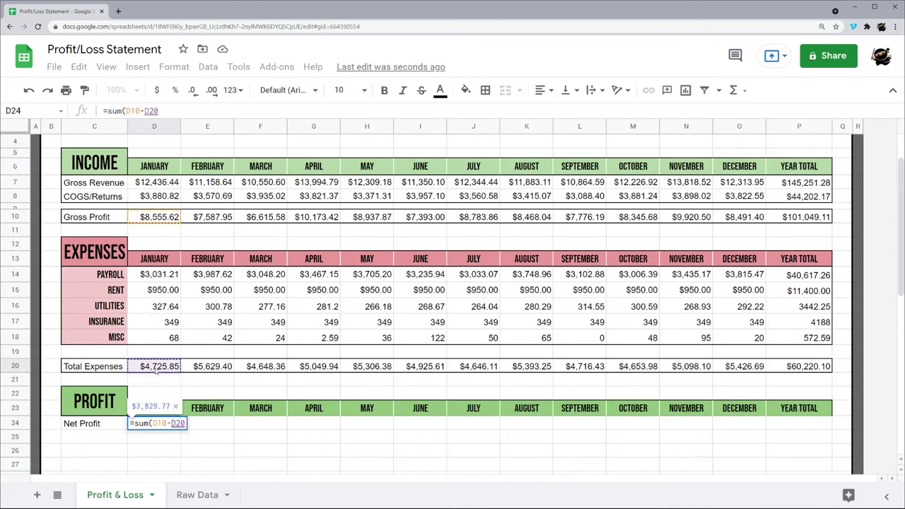
{"action": "key", "text": "Return"}
{"action": "left_click", "coordinate": [167, 423]}
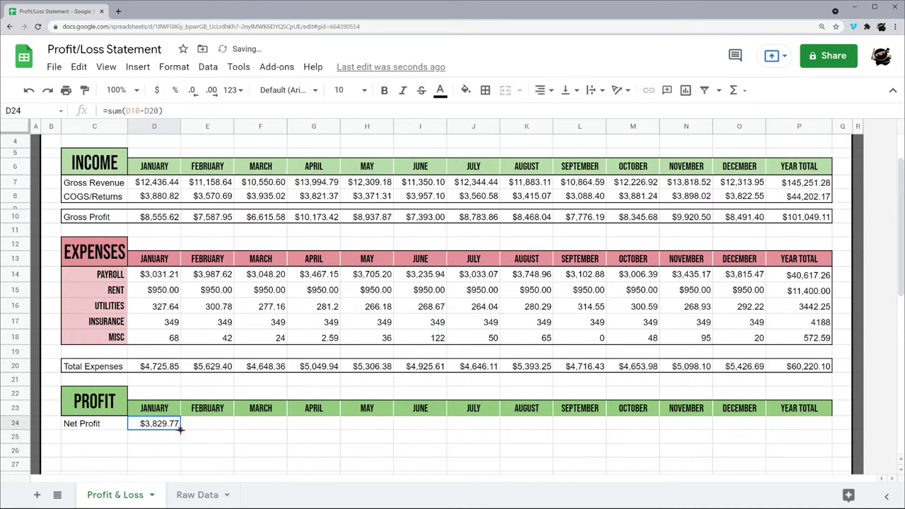
{"action": "left_click_drag", "start_coordinate": [180, 429], "coordinate": [94, 424]}
Put an outer border around the Net Profit row C24:P24
{"action": "left_click", "coordinate": [773, 448]}
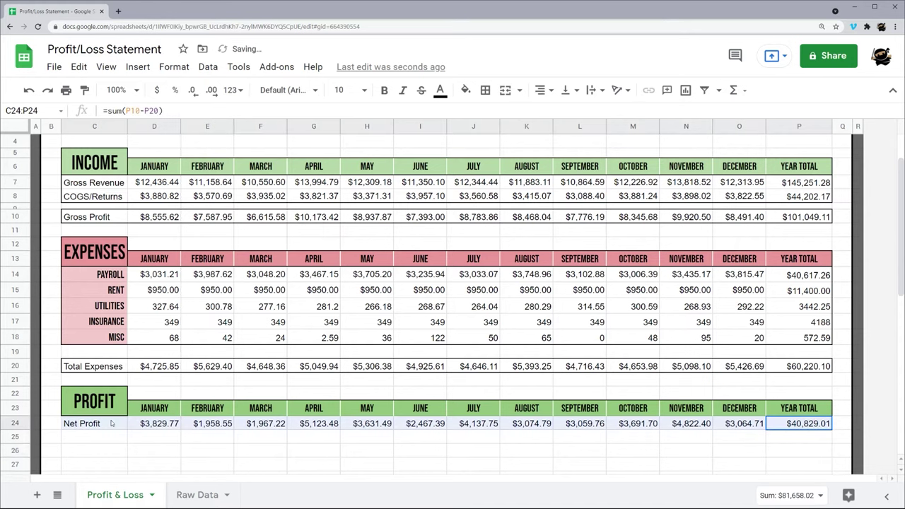
{"action": "left_click", "coordinate": [485, 90]}
{"action": "left_click", "coordinate": [552, 115]}
{"action": "left_click", "coordinate": [799, 441]}
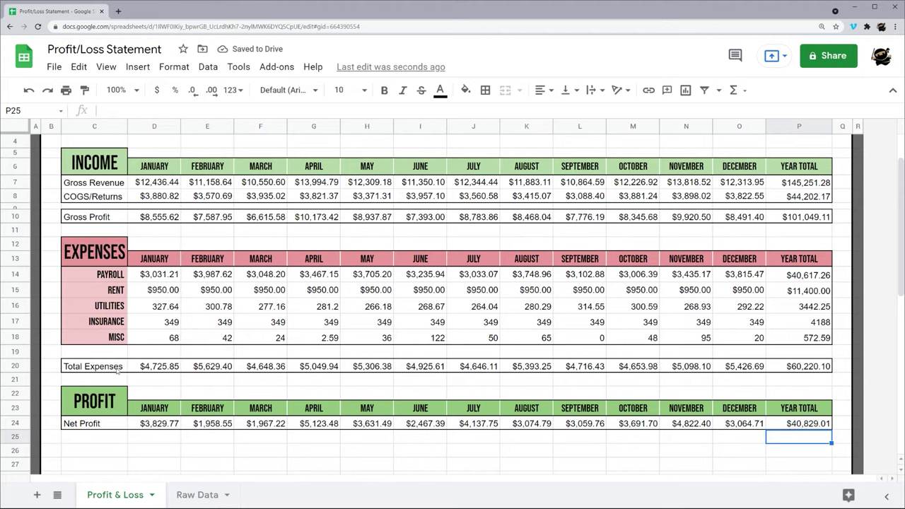
Set the income figures D7:P10 to Calibri size 11, vertically centred
{"action": "left_click_drag", "start_coordinate": [161, 181], "coordinate": [799, 216]}
{"action": "left_click", "coordinate": [303, 93]}
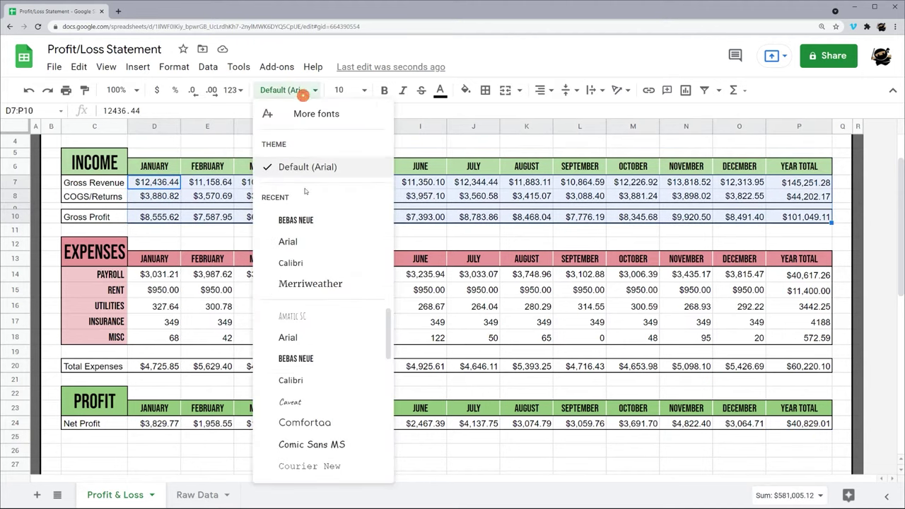
{"action": "left_click", "coordinate": [291, 263]}
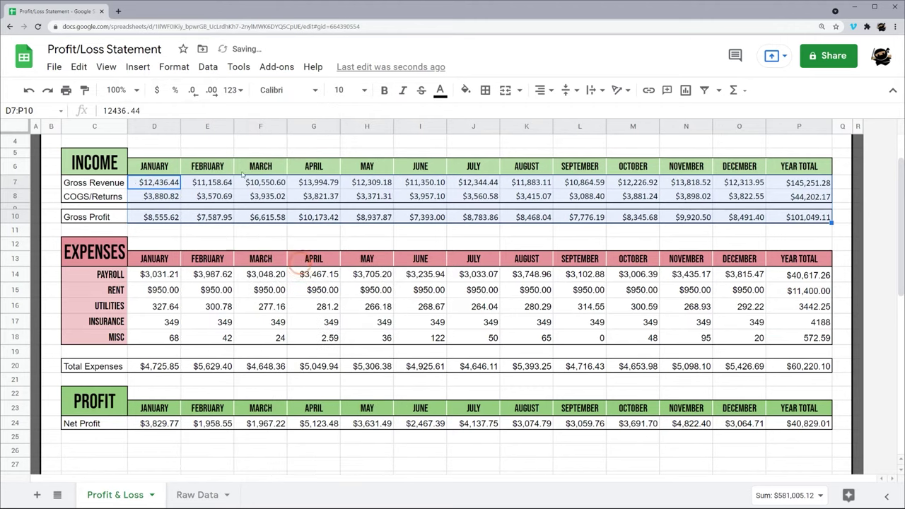
{"action": "left_click", "coordinate": [362, 91]}
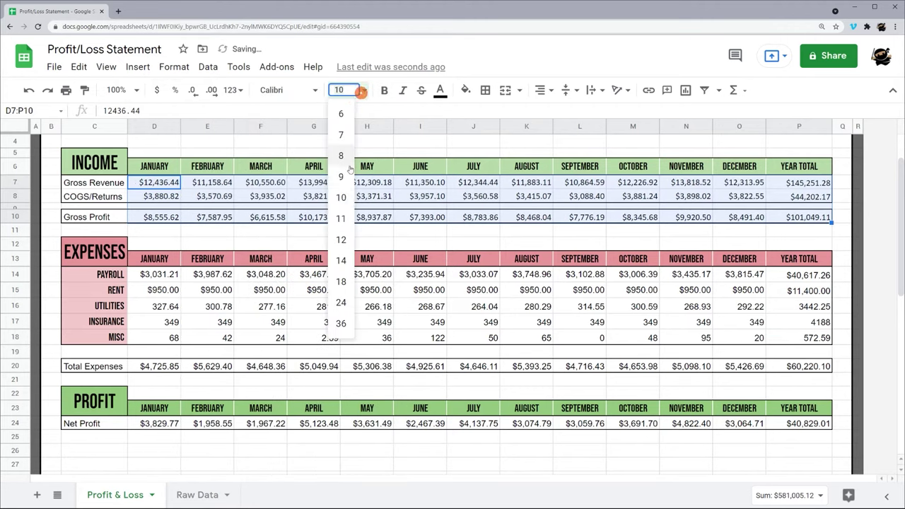
{"action": "left_click", "coordinate": [346, 220]}
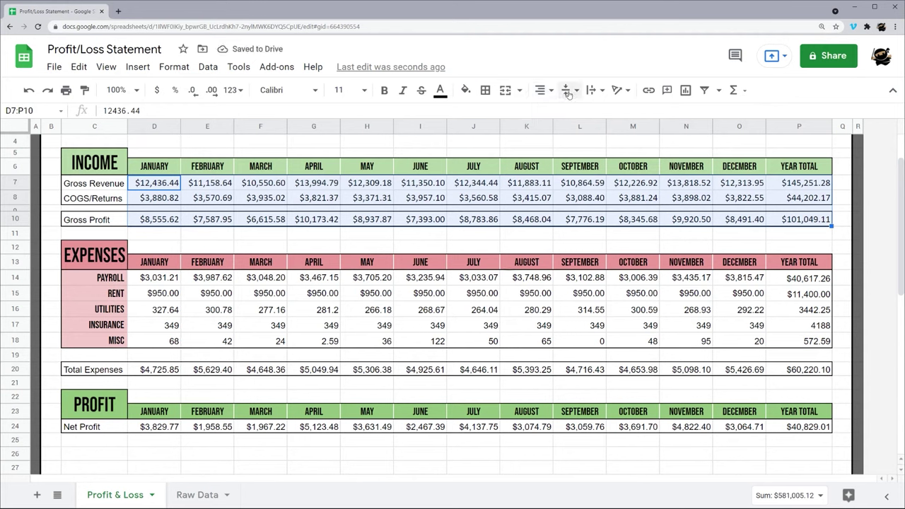
{"action": "left_click", "coordinate": [567, 90]}
{"action": "left_click", "coordinate": [586, 112]}
{"action": "left_click", "coordinate": [371, 298]}
Set the expense figures D14:P20 to Calibri, vertically centred
{"action": "left_click_drag", "start_coordinate": [159, 277], "coordinate": [813, 369]}
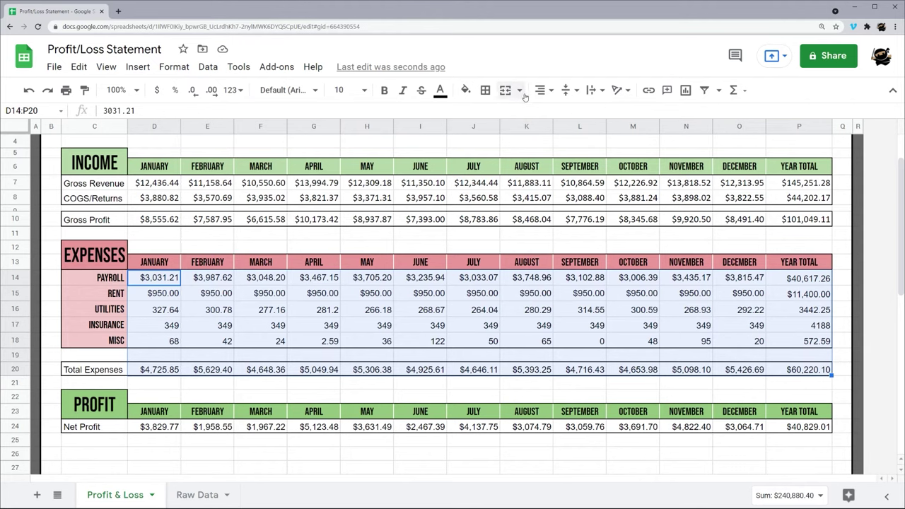
{"action": "left_click", "coordinate": [287, 90]}
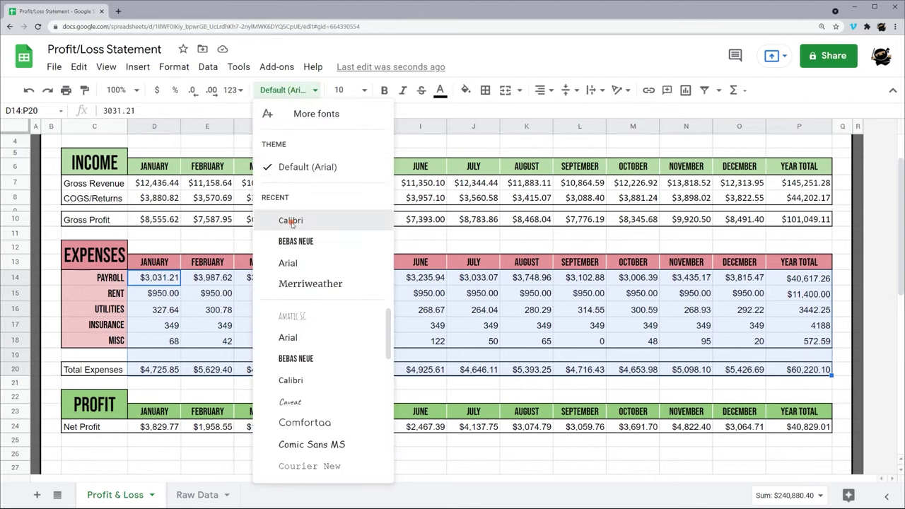
{"action": "left_click", "coordinate": [291, 221]}
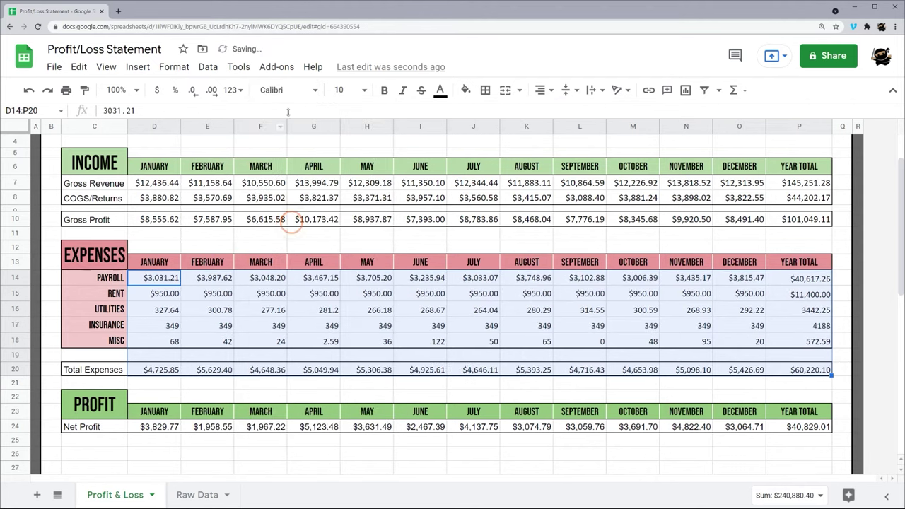
{"action": "left_click", "coordinate": [566, 90]}
{"action": "left_click", "coordinate": [580, 113]}
{"action": "left_click", "coordinate": [302, 392]}
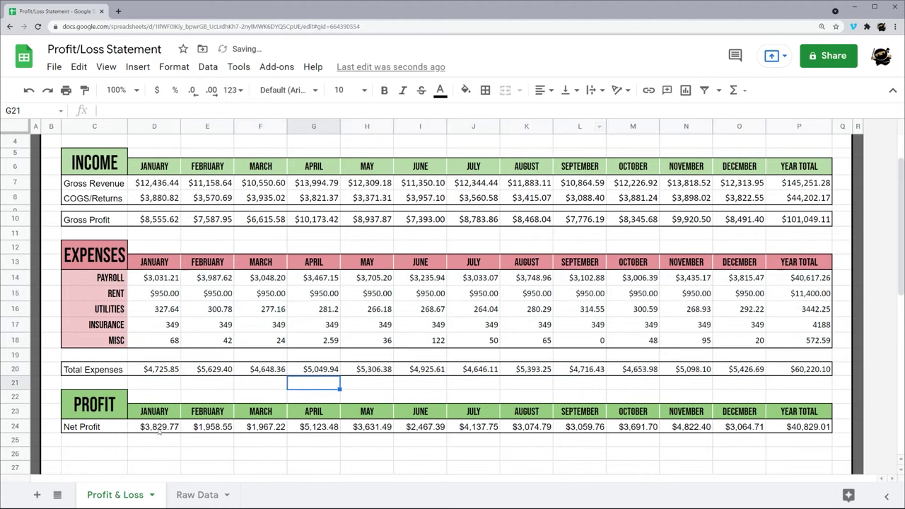
Set the Net Profit figures D24:P24 to Calibri, vertically centred
{"action": "left_click_drag", "start_coordinate": [156, 426], "coordinate": [813, 427]}
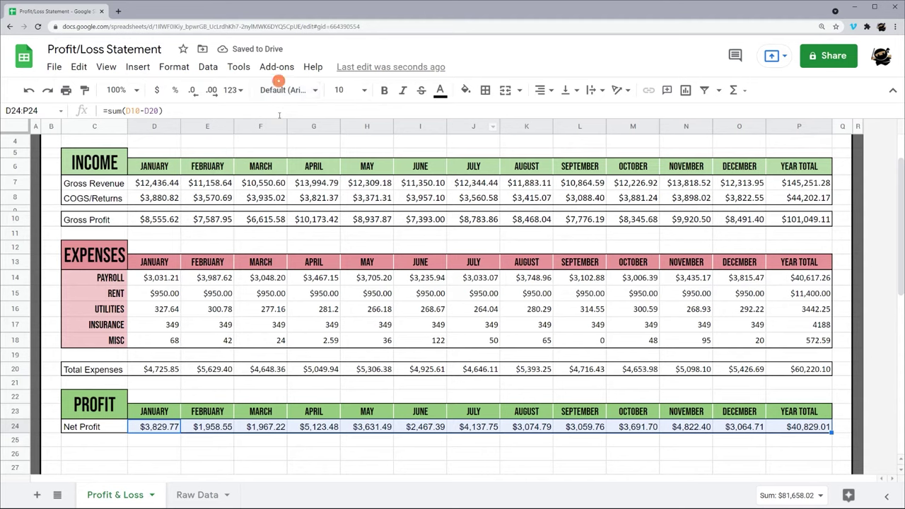
{"action": "left_click", "coordinate": [283, 90]}
{"action": "left_click", "coordinate": [290, 218]}
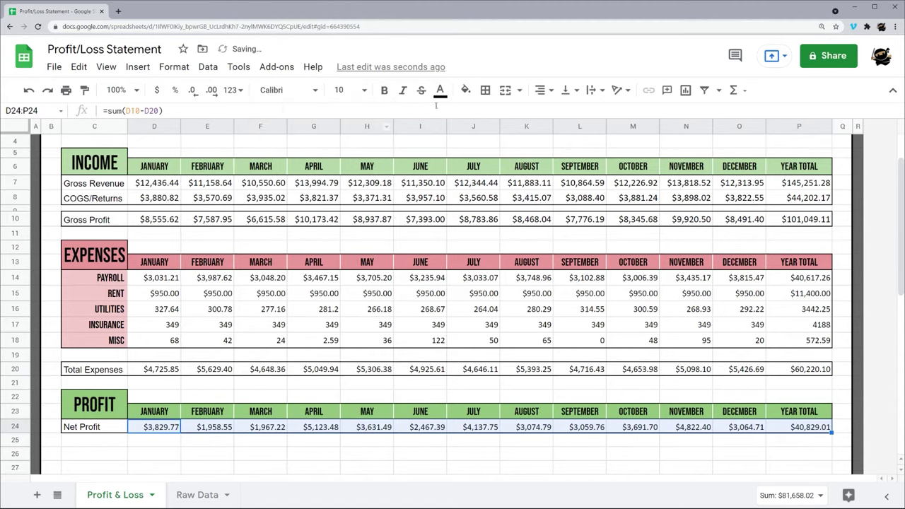
{"action": "left_click", "coordinate": [569, 90]}
{"action": "left_click", "coordinate": [586, 110]}
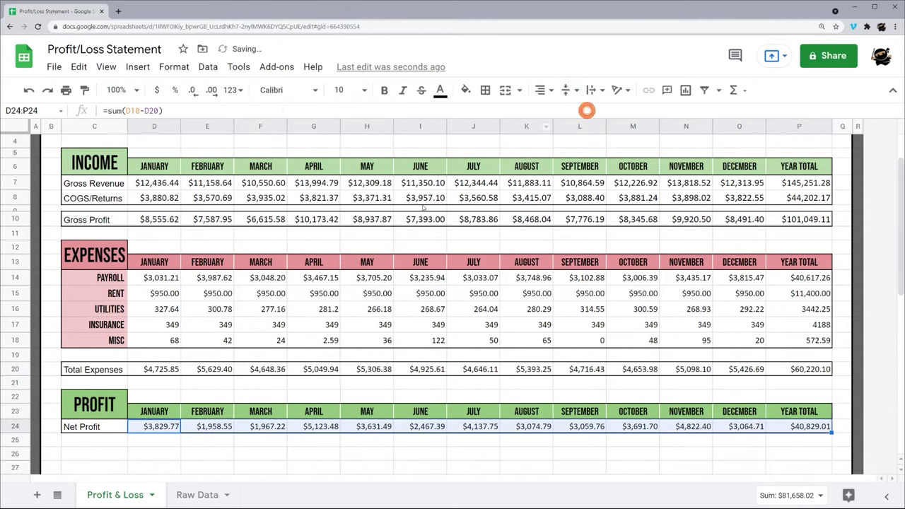
{"action": "left_click", "coordinate": [219, 369]}
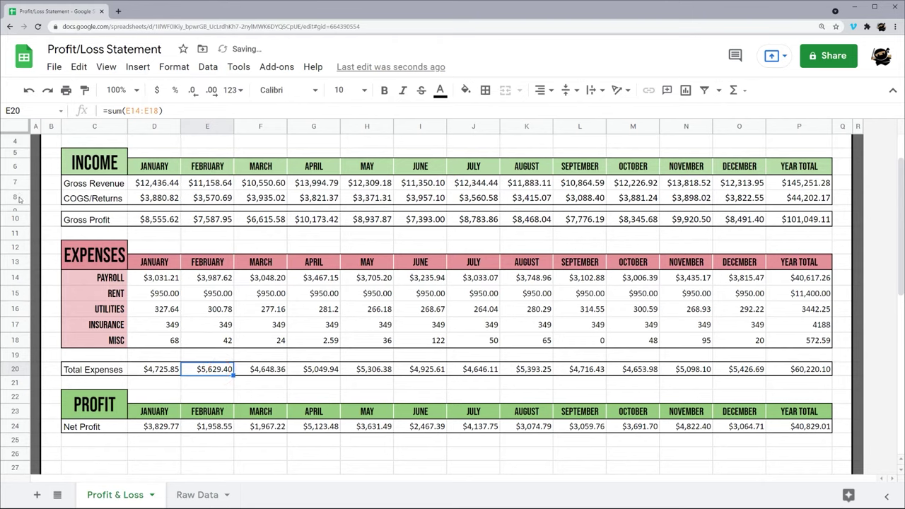
{"action": "left_click_drag", "start_coordinate": [19, 199], "coordinate": [15, 182]}
Resize rows 7–8 to 22 pixels tall
{"action": "right_click", "coordinate": [15, 182]}
{"action": "left_click", "coordinate": [70, 313]}
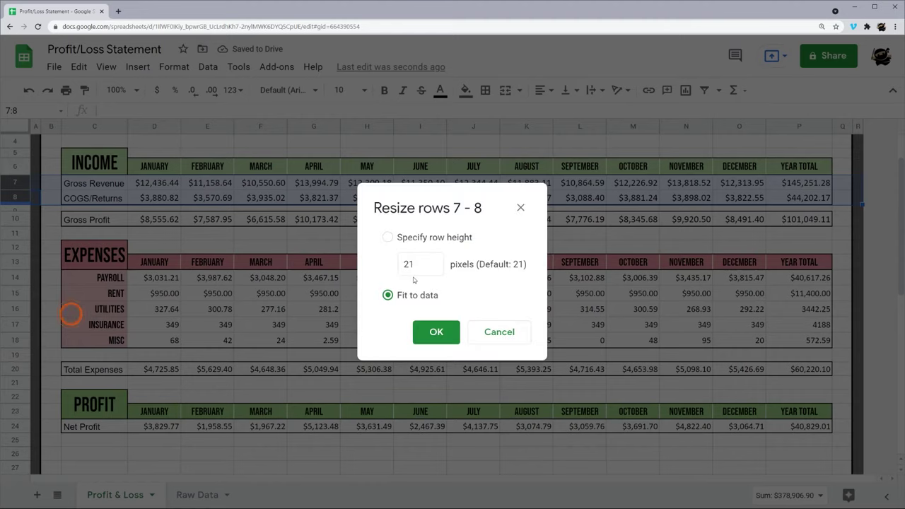
{"action": "left_click", "coordinate": [424, 264]}
{"action": "type", "text": "22"}
{"action": "key", "text": "Return"}
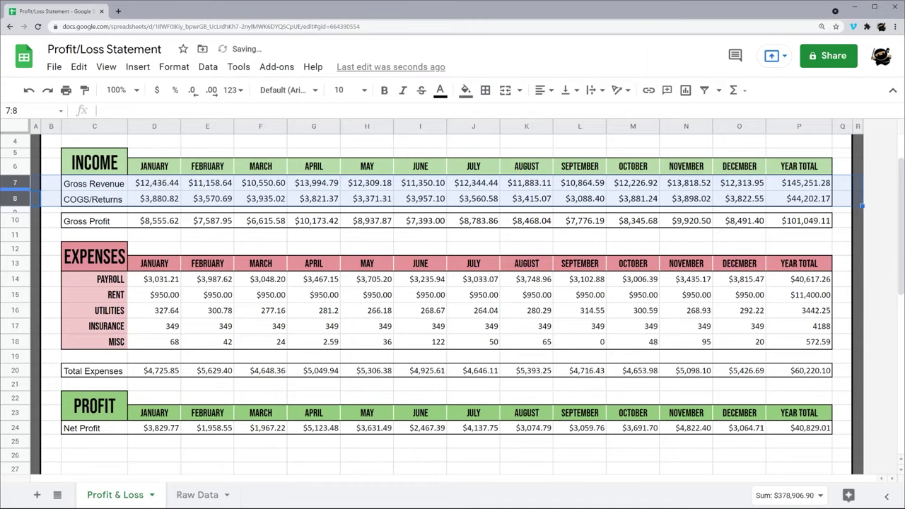
Resize rows 10, 20 and 24 to 28 pixels each
{"action": "right_click", "coordinate": [16, 220]}
{"action": "left_click", "coordinate": [70, 311]}
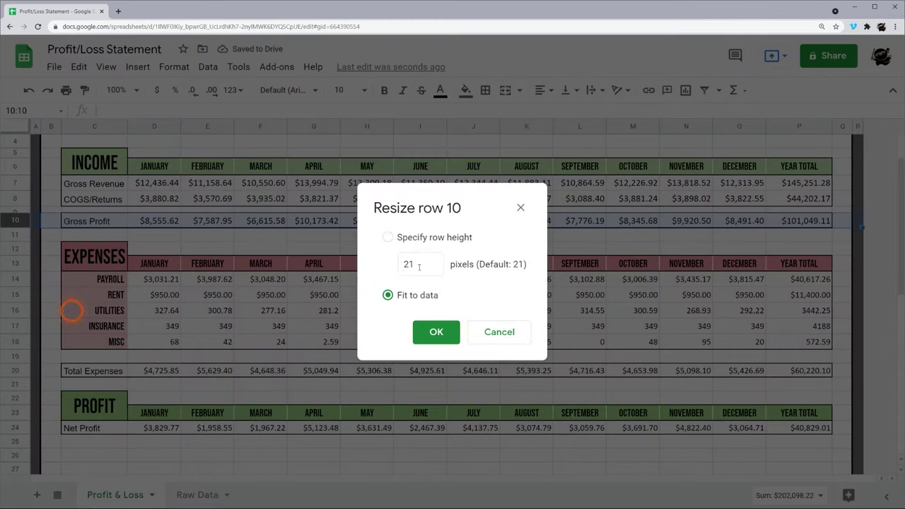
{"action": "left_click", "coordinate": [424, 264]}
{"action": "type", "text": "28"}
{"action": "key", "text": "Return"}
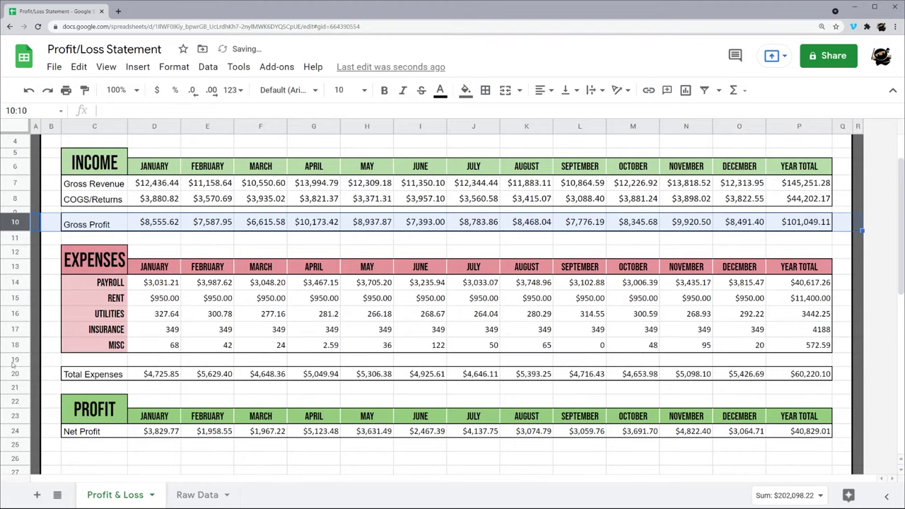
{"action": "right_click", "coordinate": [14, 374]}
{"action": "left_click", "coordinate": [70, 313]}
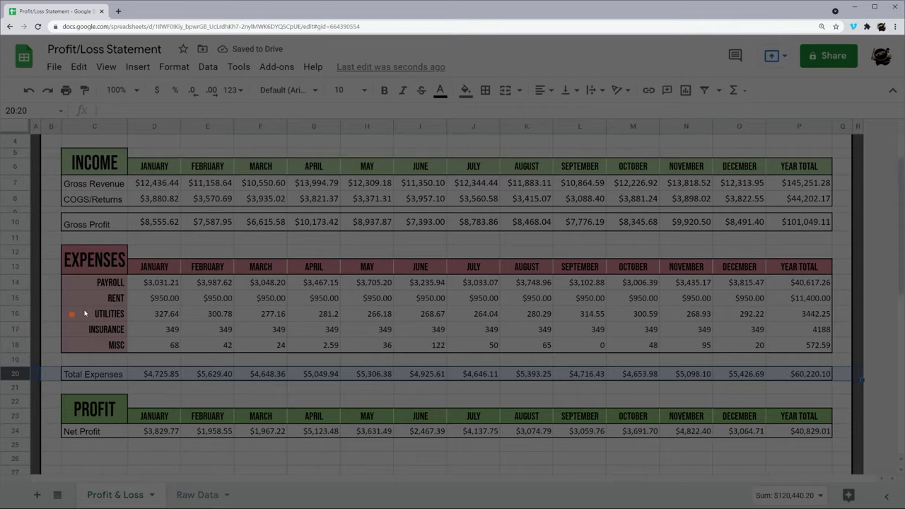
{"action": "left_click", "coordinate": [427, 265]}
{"action": "type", "text": "28"}
{"action": "key", "text": "Return"}
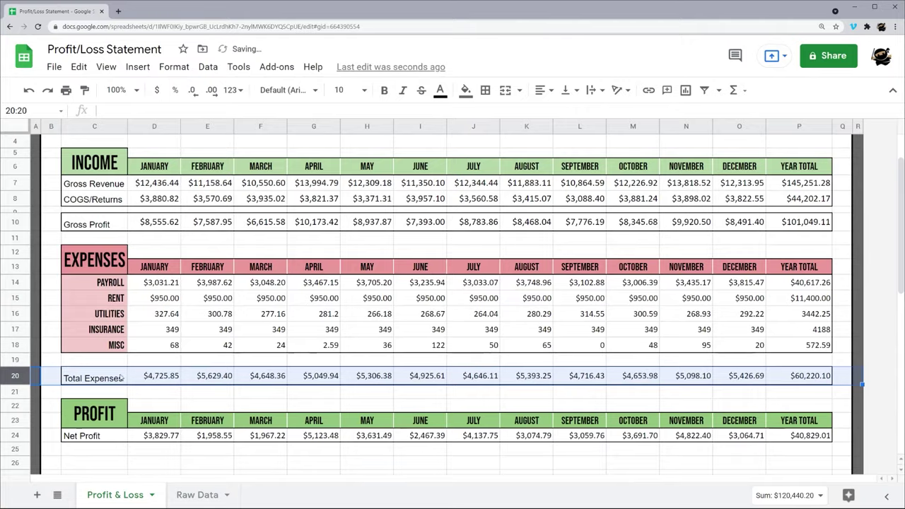
{"action": "right_click", "coordinate": [22, 435]}
{"action": "left_click", "coordinate": [69, 312]}
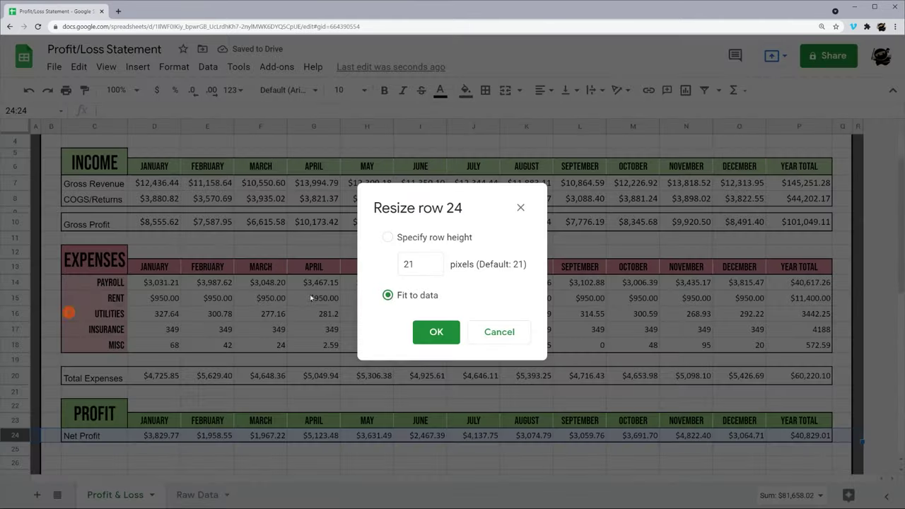
{"action": "left_click", "coordinate": [422, 265]}
{"action": "type", "text": "28"}
{"action": "key", "text": "Return"}
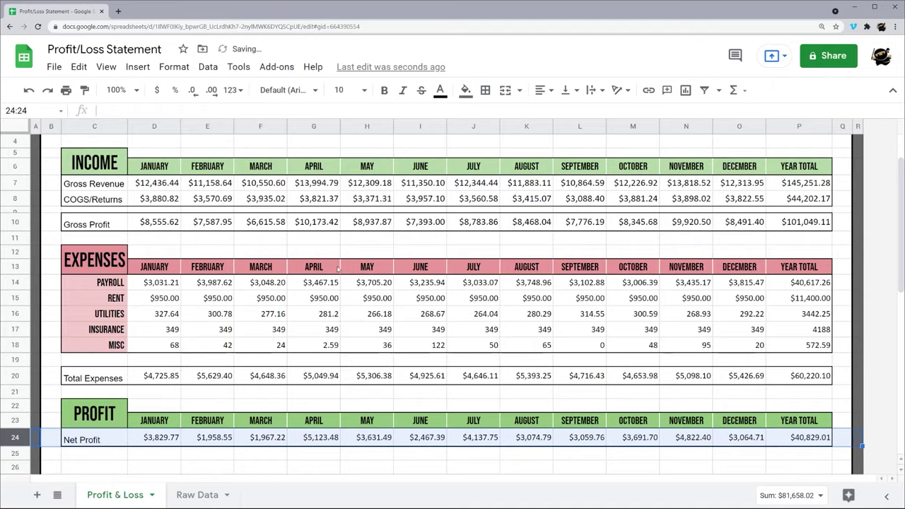
Style the Net Profit label C24 in Bebas Neue size 14, right-aligned
{"action": "left_click", "coordinate": [255, 406]}
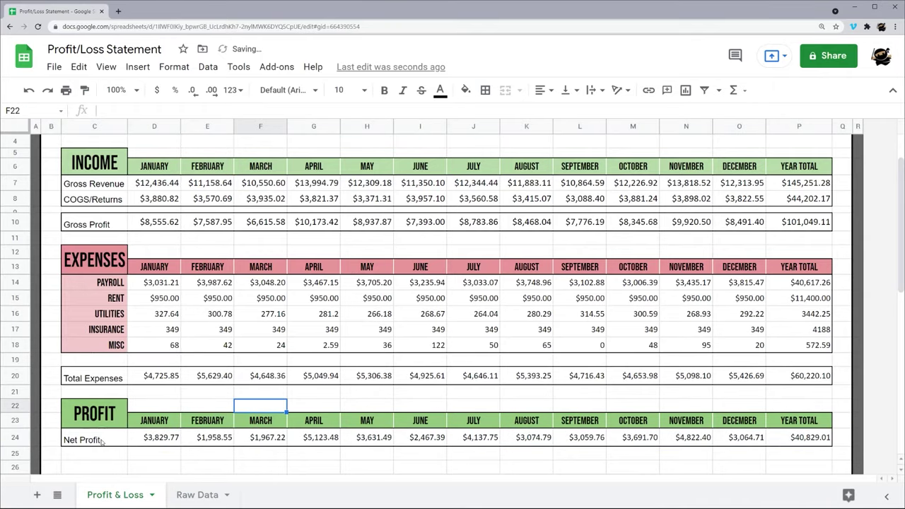
{"action": "left_click", "coordinate": [101, 439]}
{"action": "left_click", "coordinate": [288, 90]}
{"action": "left_click", "coordinate": [300, 243]}
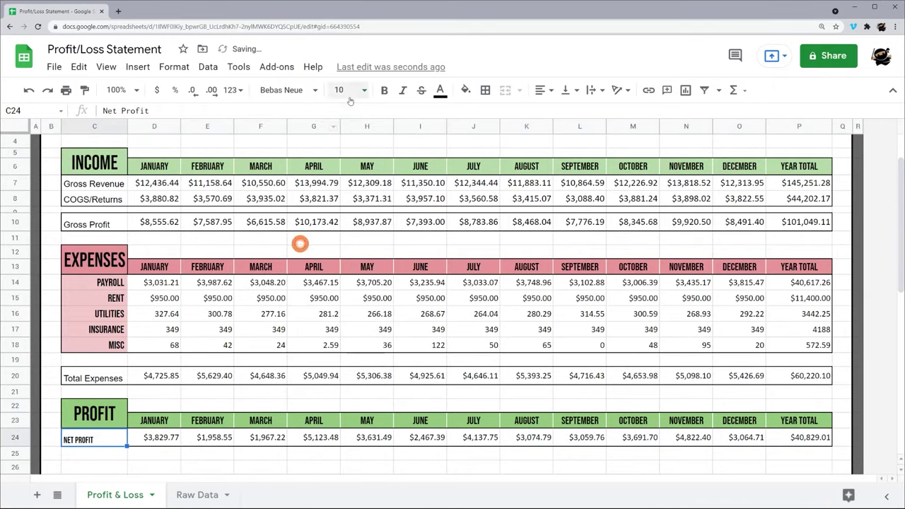
{"action": "left_click", "coordinate": [347, 90]}
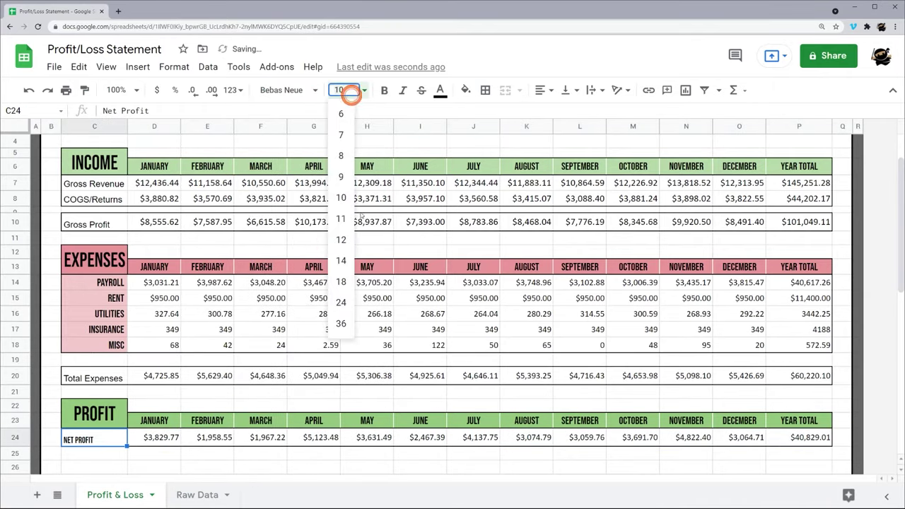
{"action": "left_click", "coordinate": [341, 261]}
{"action": "left_click", "coordinate": [544, 89]}
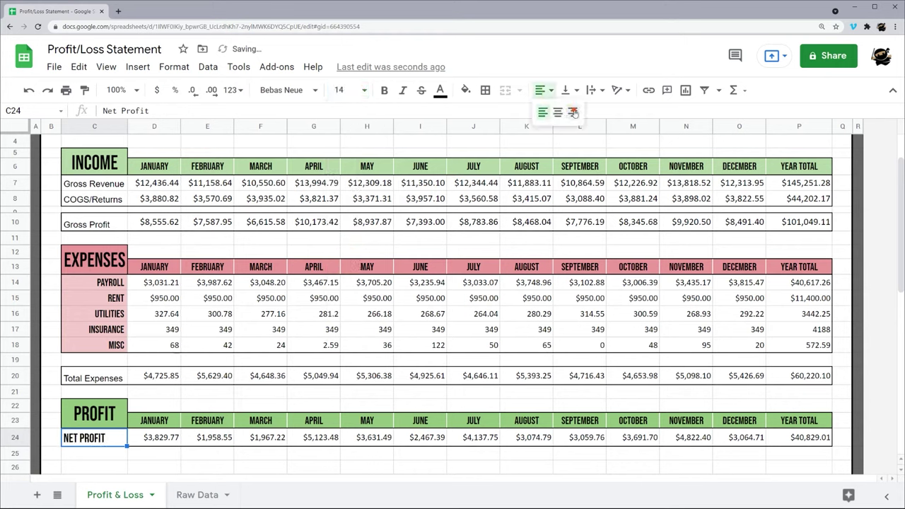
{"action": "left_click", "coordinate": [573, 113]}
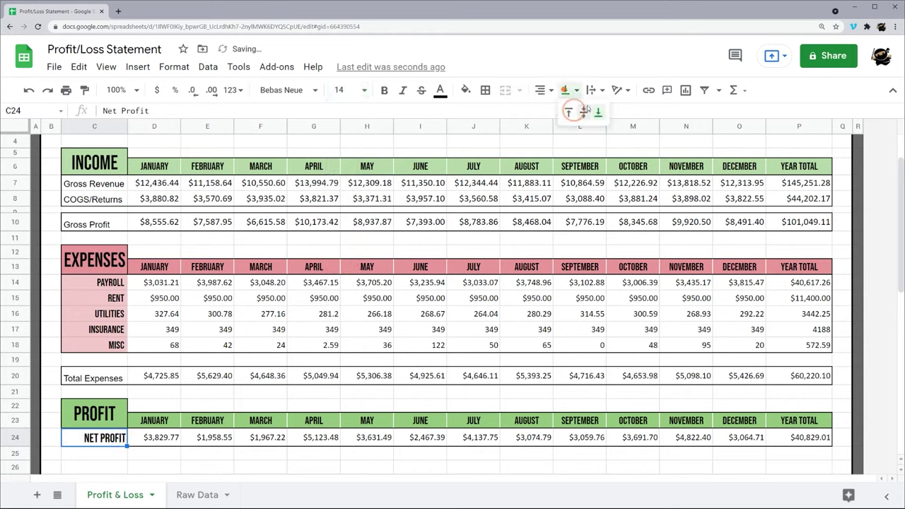
{"action": "left_click", "coordinate": [166, 108]}
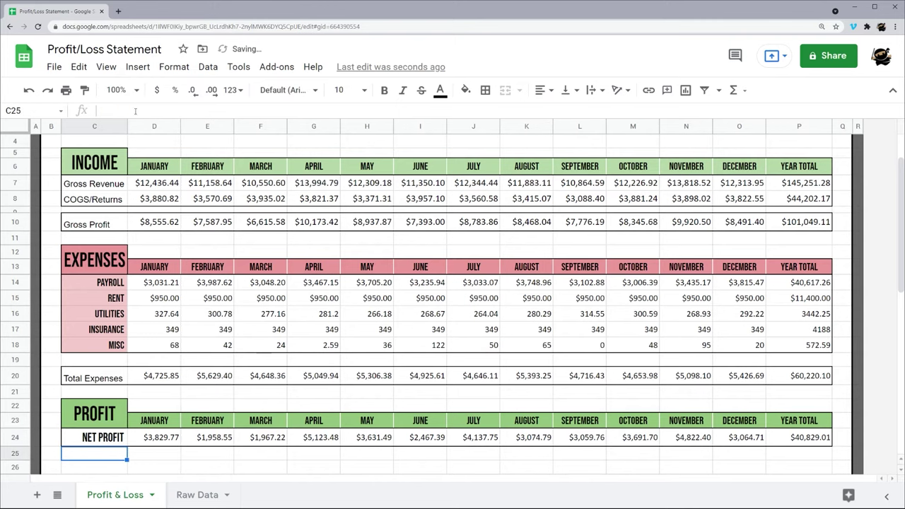
Style the Total Expenses label C20 in Bebas Neue size 14, centred vertically and horizontally
{"action": "left_click", "coordinate": [92, 379]}
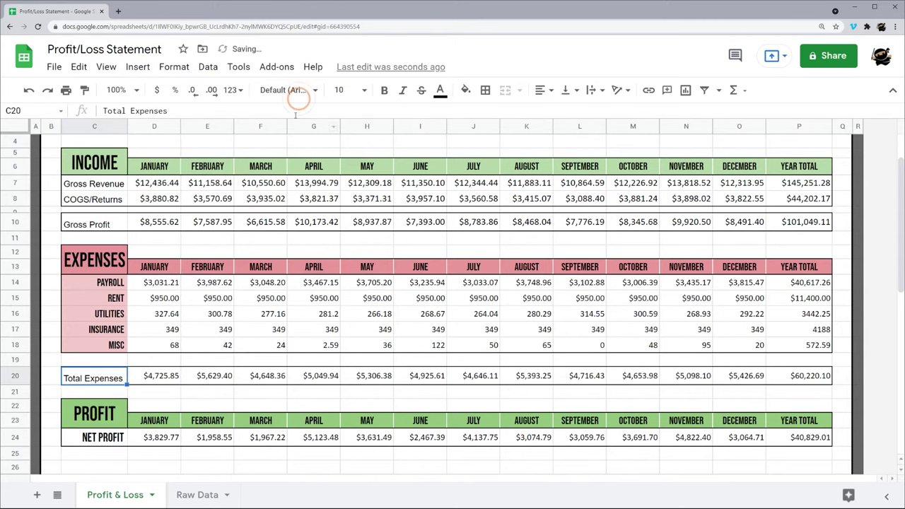
{"action": "left_click", "coordinate": [288, 90]}
{"action": "left_click", "coordinate": [301, 219]}
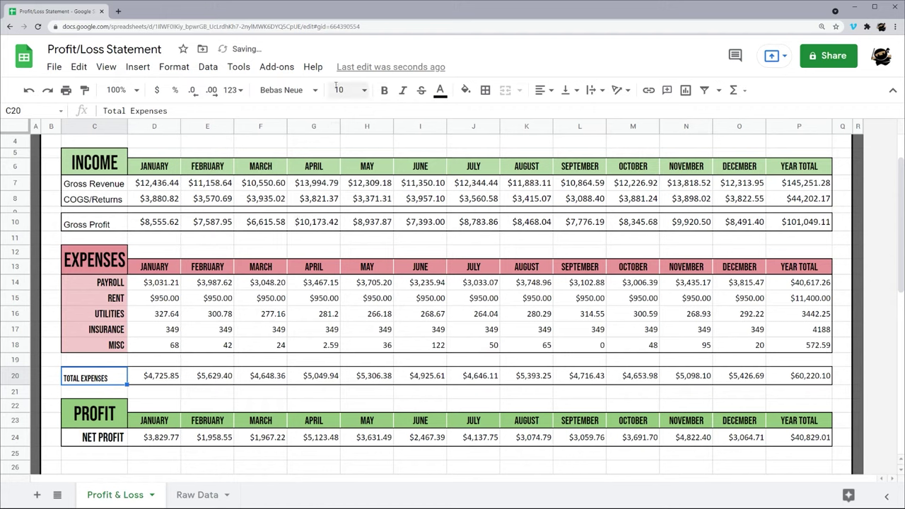
{"action": "left_click", "coordinate": [346, 89]}
{"action": "left_click", "coordinate": [341, 260]}
{"action": "left_click", "coordinate": [566, 90]}
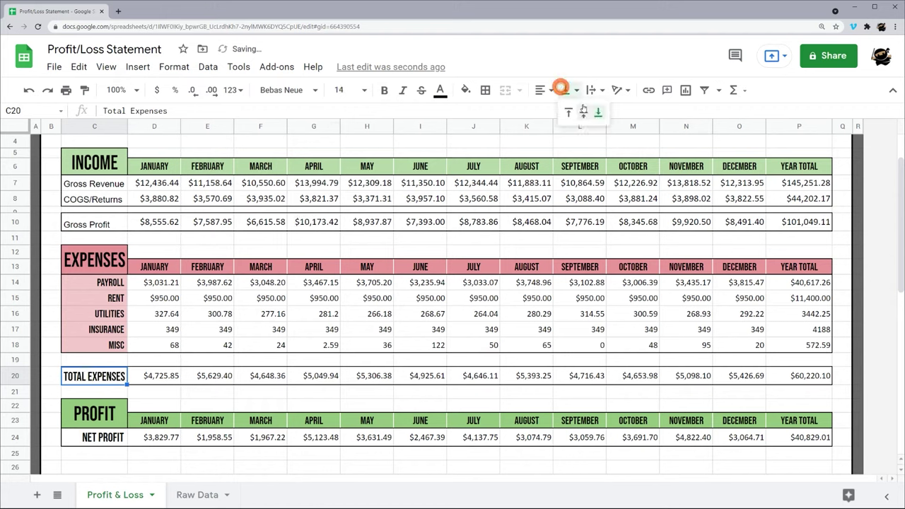
{"action": "left_click", "coordinate": [581, 106]}
{"action": "left_click", "coordinate": [540, 89]}
{"action": "left_click", "coordinate": [570, 107]}
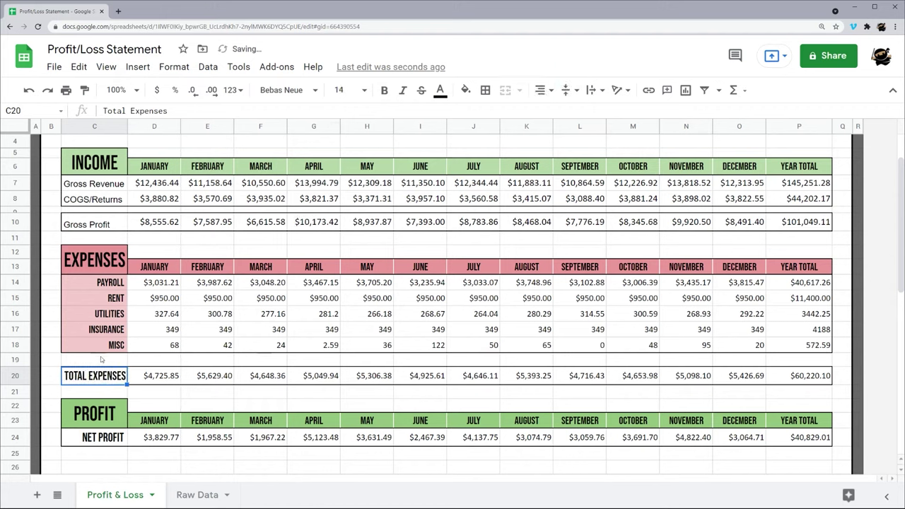
Fill the Total Expenses row C20:P20 light green and bold its year total P20
{"action": "left_click", "coordinate": [788, 378], "text": "shift"}
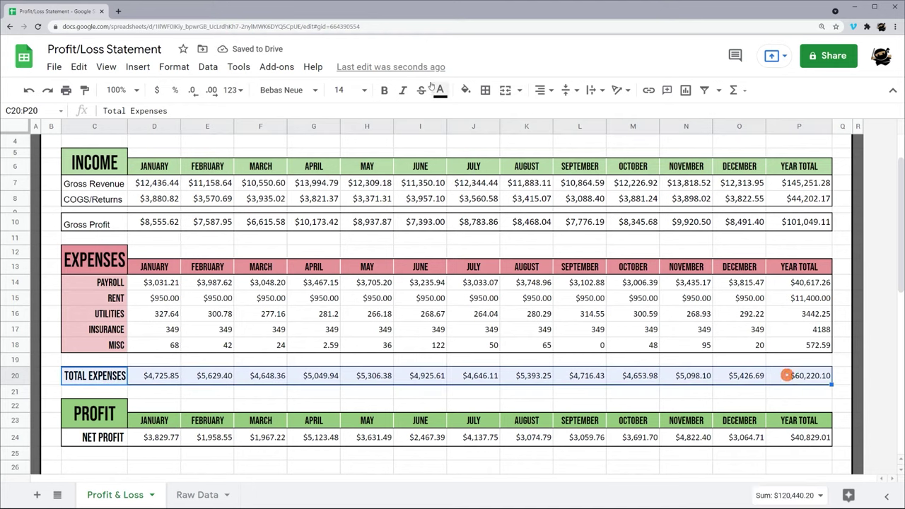
{"action": "left_click", "coordinate": [466, 90]}
{"action": "left_click", "coordinate": [527, 182]}
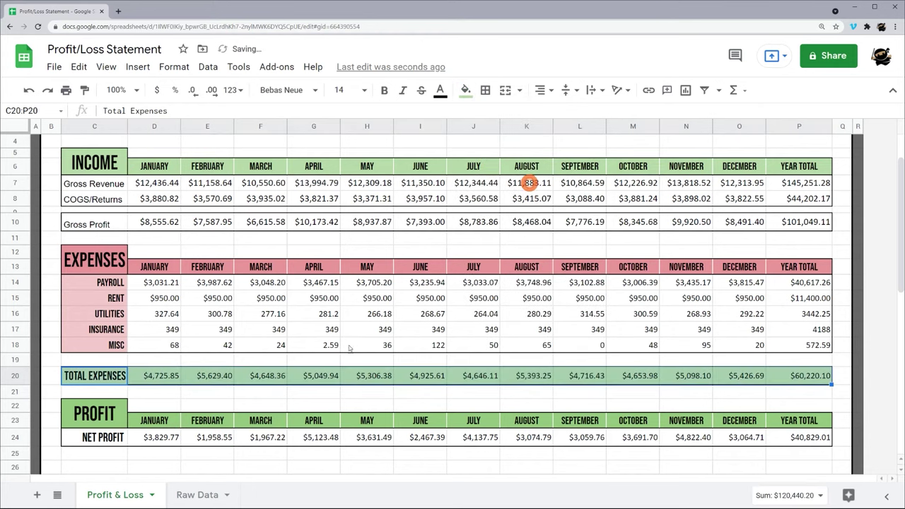
{"action": "left_click", "coordinate": [787, 382]}
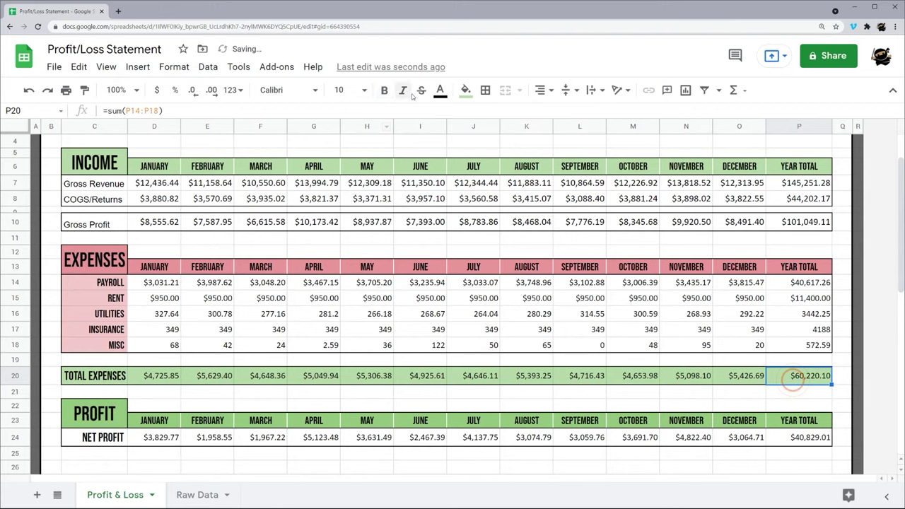
{"action": "key", "text": "ctrl+b"}
Fill the Net Profit row C24:P24 light green
{"action": "left_click", "coordinate": [817, 438]}
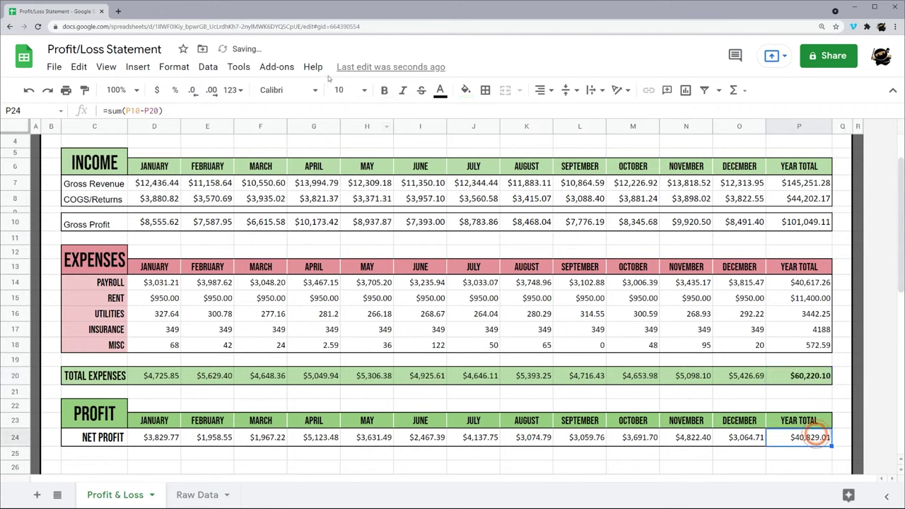
{"action": "left_click", "coordinate": [99, 439], "text": "shift"}
{"action": "left_click", "coordinate": [465, 90]}
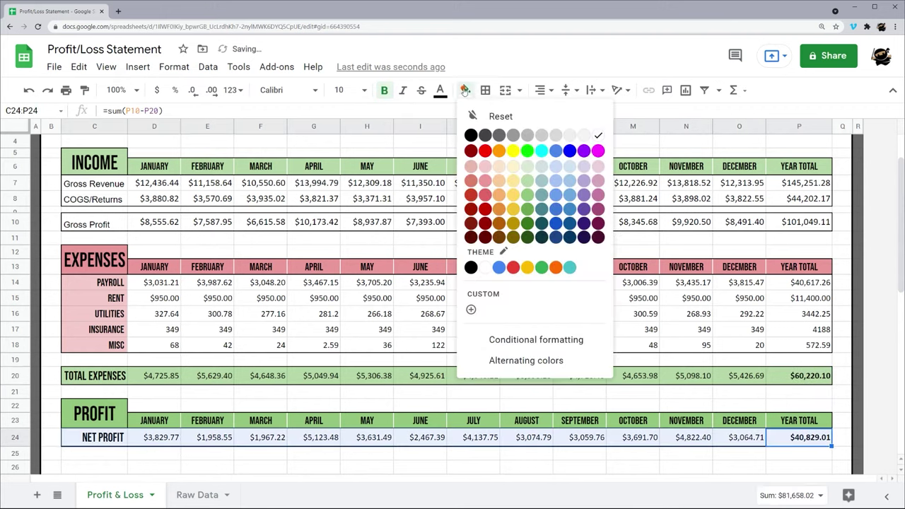
{"action": "left_click", "coordinate": [528, 185]}
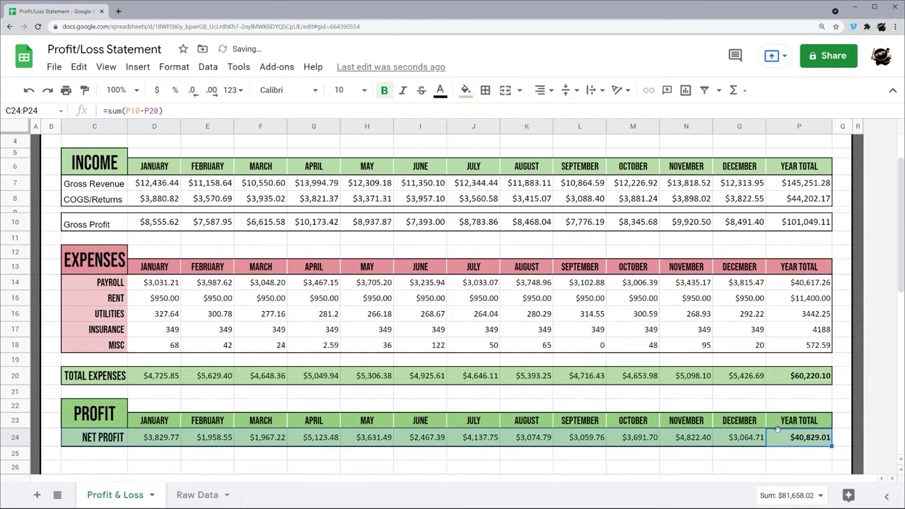
{"action": "left_click", "coordinate": [465, 90]}
{"action": "left_click", "coordinate": [520, 162]}
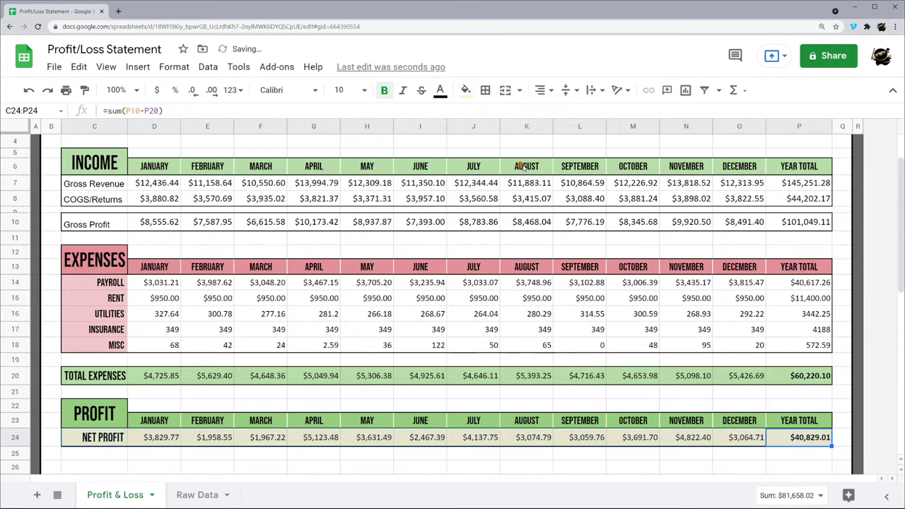
{"action": "left_click", "coordinate": [464, 90]}
{"action": "left_click", "coordinate": [525, 165]}
Give the Net Profit year total P24 a darker green fill
{"action": "left_click", "coordinate": [797, 437]}
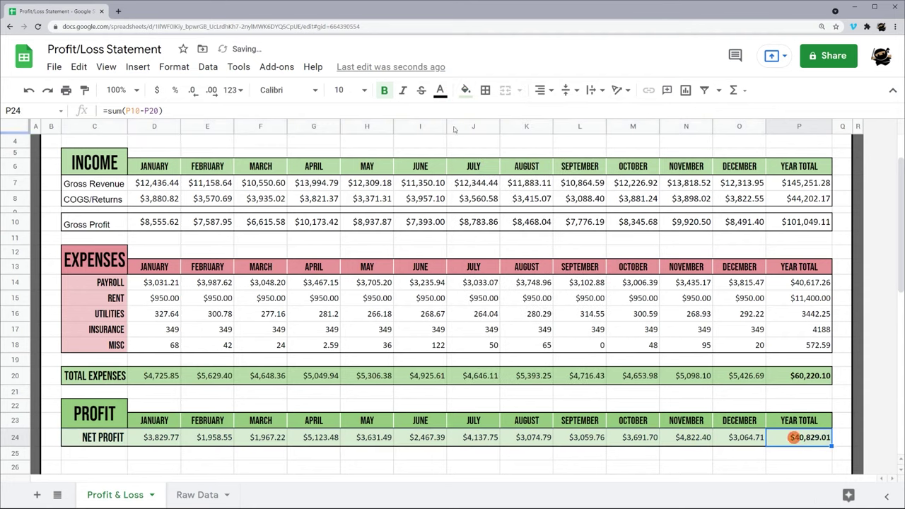
{"action": "left_click", "coordinate": [465, 90]}
{"action": "left_click", "coordinate": [525, 171]}
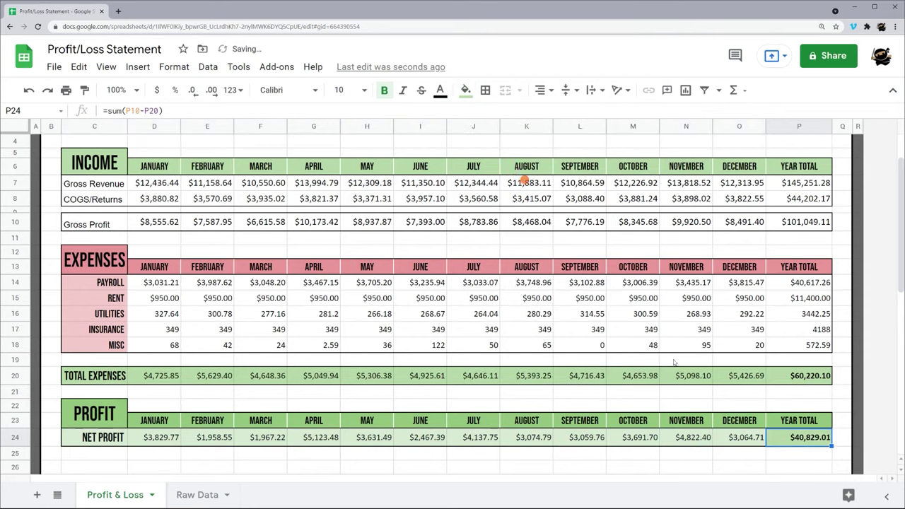
{"action": "left_click", "coordinate": [102, 436]}
{"action": "left_click", "coordinate": [465, 89]}
Shade the NET PROFIT label C24 darker green and the year totals P7:P8 light green
{"action": "left_click", "coordinate": [526, 181]}
{"action": "left_click", "coordinate": [704, 333]}
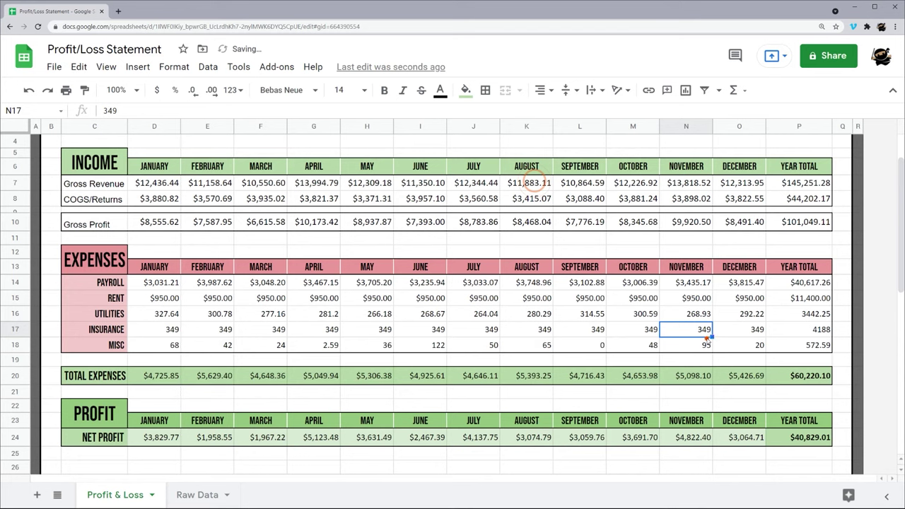
{"action": "left_click_drag", "start_coordinate": [790, 183], "coordinate": [799, 199]}
{"action": "left_click", "coordinate": [465, 89]}
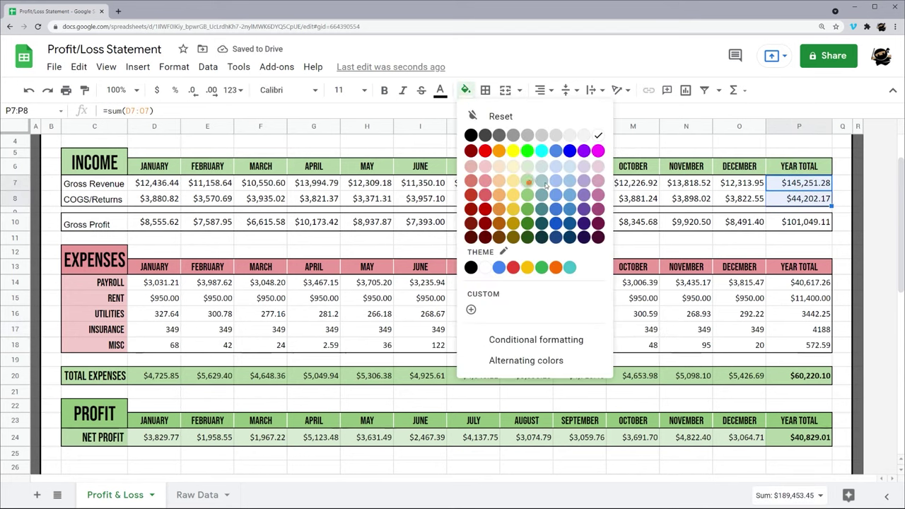
{"action": "left_click", "coordinate": [528, 168]}
Fill the Gross Profit year total P10 green and the rest of row C10:O10 light green
{"action": "left_click", "coordinate": [786, 221]}
{"action": "left_click", "coordinate": [465, 90]}
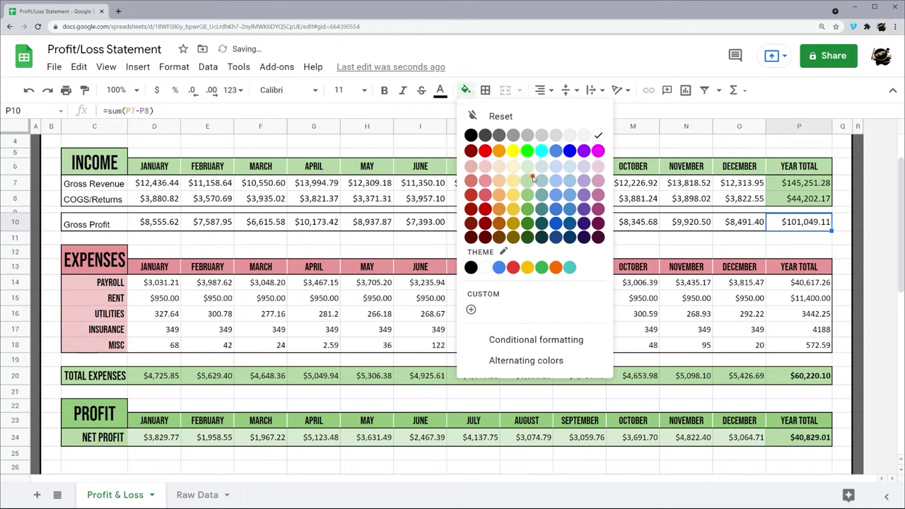
{"action": "left_click", "coordinate": [530, 175]}
{"action": "left_click_drag", "start_coordinate": [759, 221], "coordinate": [92, 223]}
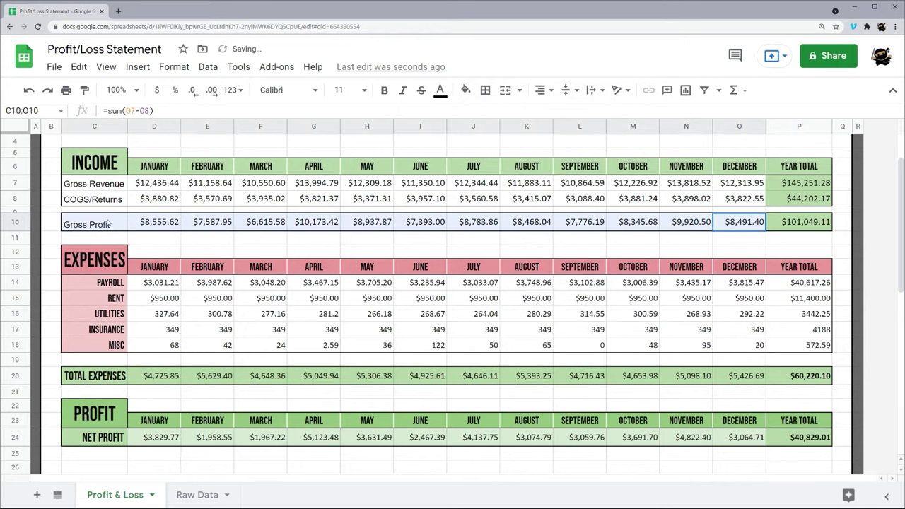
{"action": "left_click", "coordinate": [465, 89]}
{"action": "left_click", "coordinate": [527, 168]}
{"action": "left_click", "coordinate": [229, 194]}
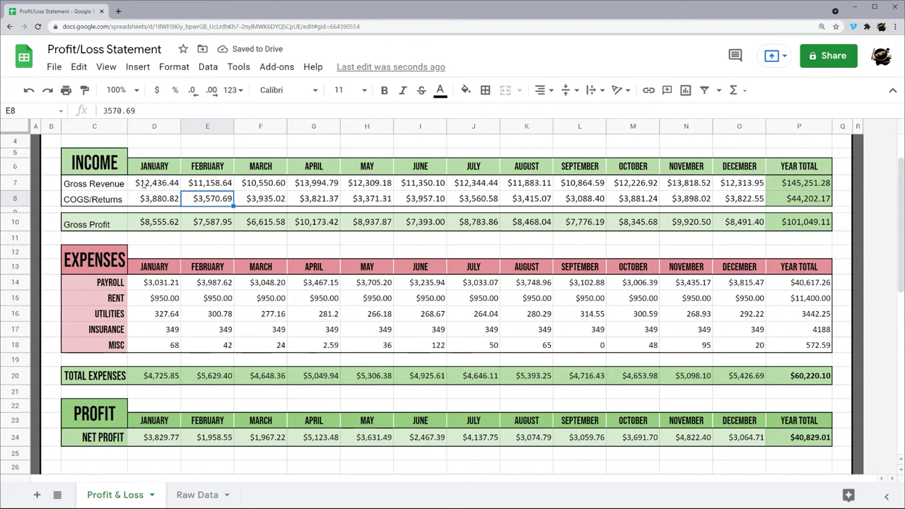
{"action": "left_click_drag", "start_coordinate": [144, 183], "coordinate": [742, 201]}
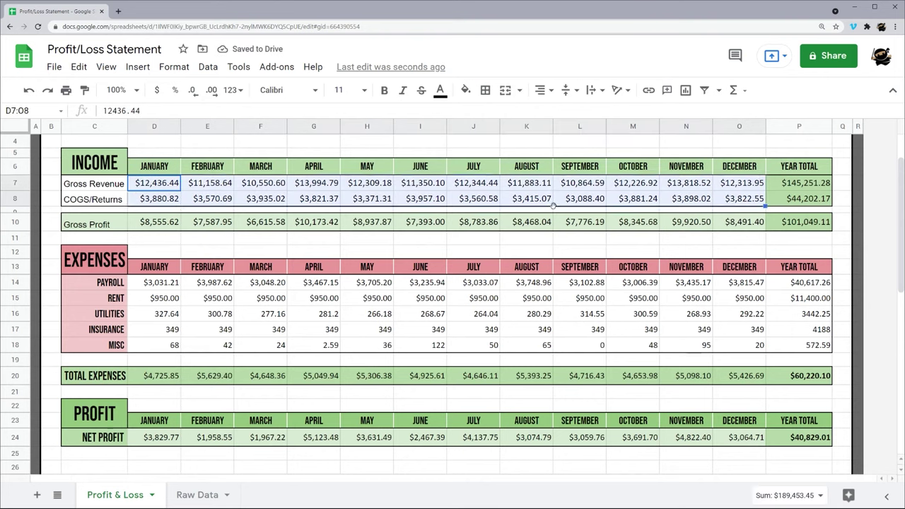
{"action": "left_click_drag", "start_coordinate": [99, 183], "coordinate": [96, 199]}
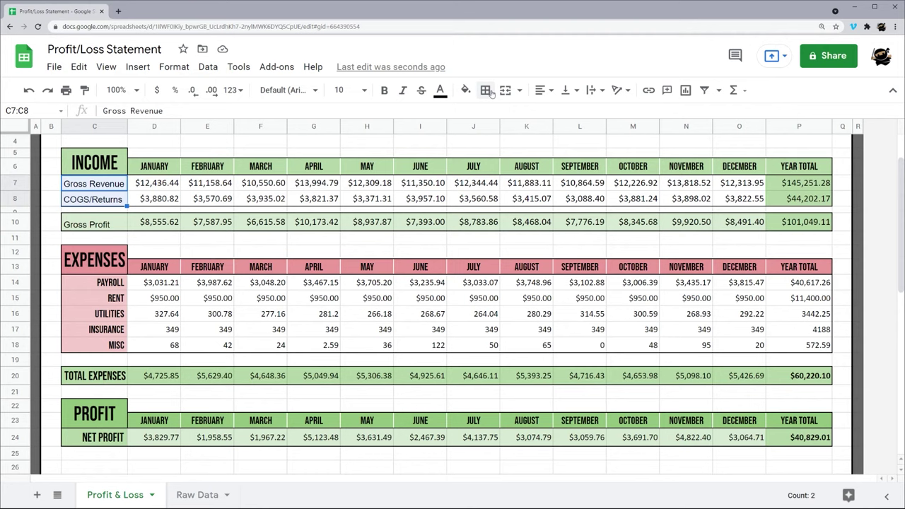
Give the Gross Revenue and COGS/Returns labels a light grey fill, Bebas Neue font and right alignment
{"action": "left_click", "coordinate": [465, 90]}
{"action": "left_click", "coordinate": [569, 135]}
{"action": "left_click", "coordinate": [308, 90]}
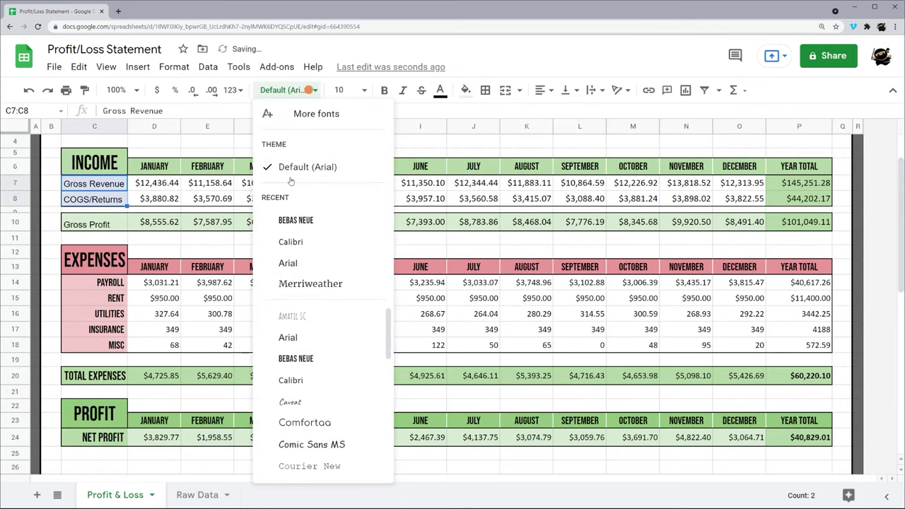
{"action": "left_click", "coordinate": [295, 220]}
{"action": "left_click", "coordinate": [541, 90]}
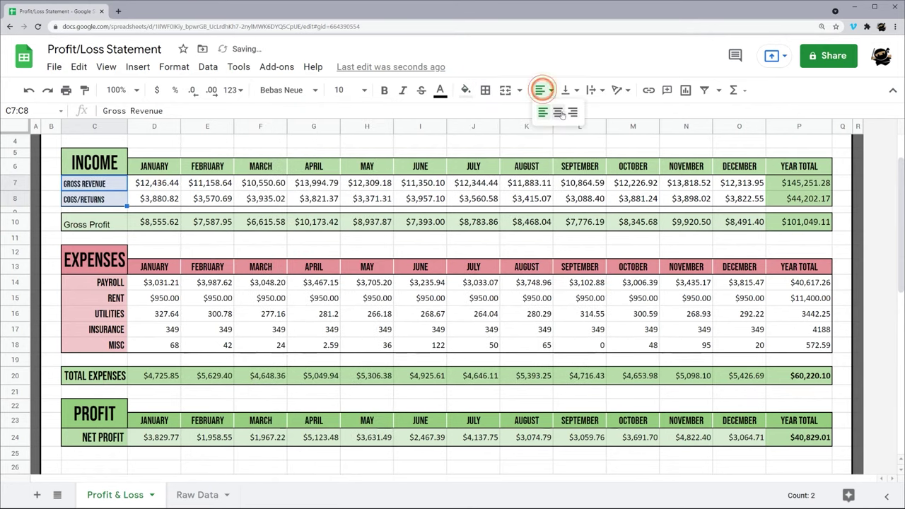
{"action": "left_click", "coordinate": [572, 113]}
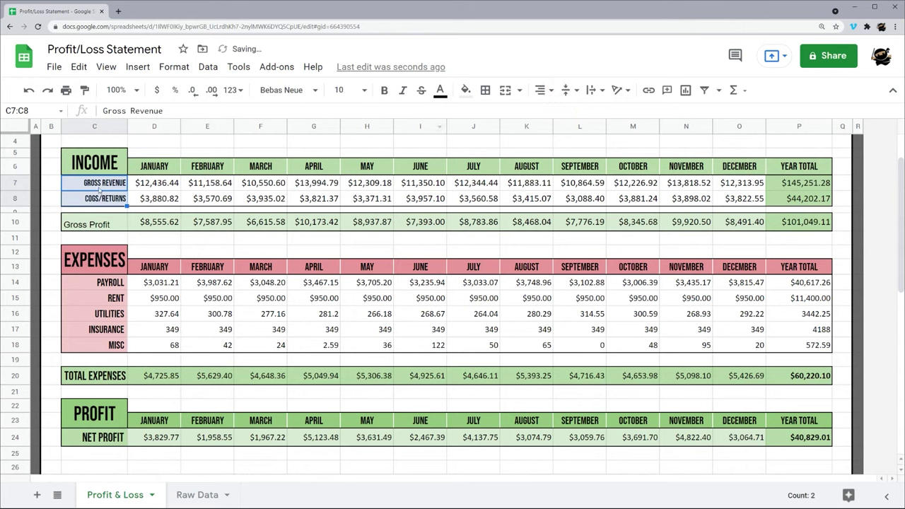
Set the Gross Profit label C10 to Bebas Neue size 14, right and middle aligned
{"action": "left_click", "coordinate": [145, 199]}
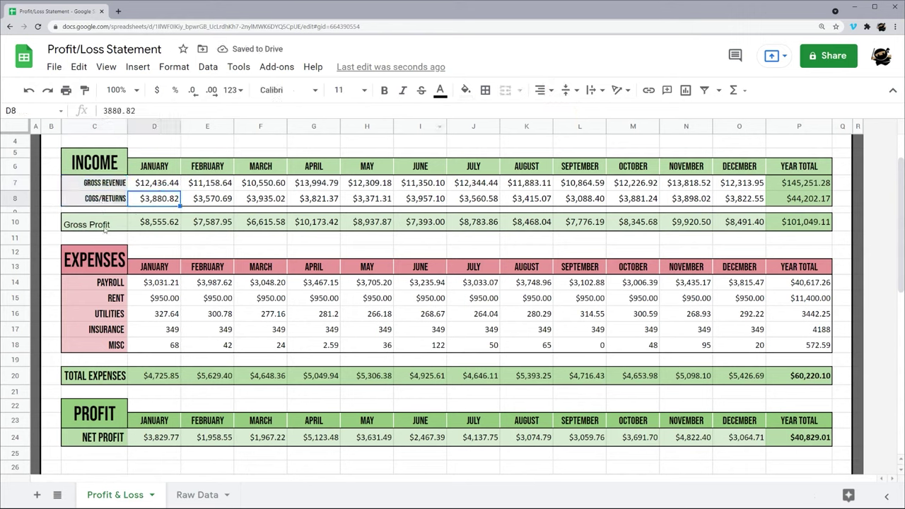
{"action": "left_click_drag", "start_coordinate": [104, 229], "coordinate": [780, 226]}
{"action": "left_click", "coordinate": [154, 222]}
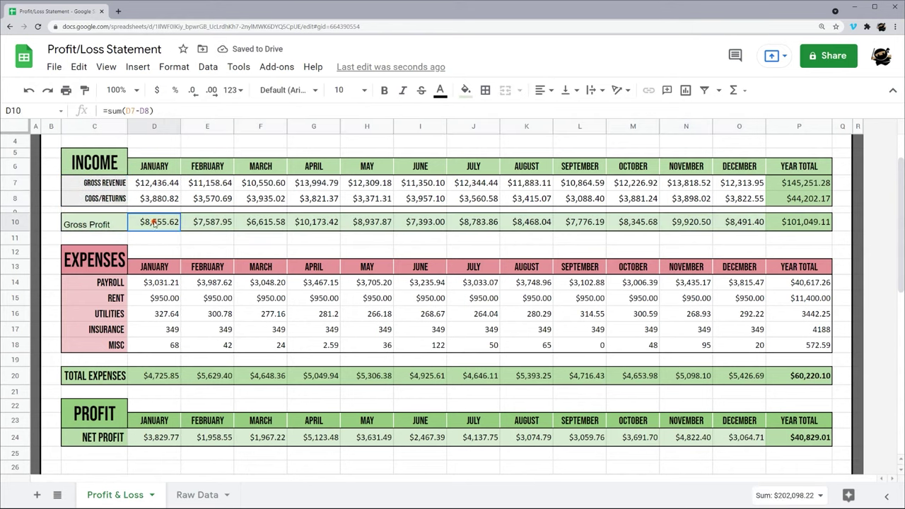
{"action": "left_click", "coordinate": [86, 224]}
{"action": "left_click", "coordinate": [285, 89]}
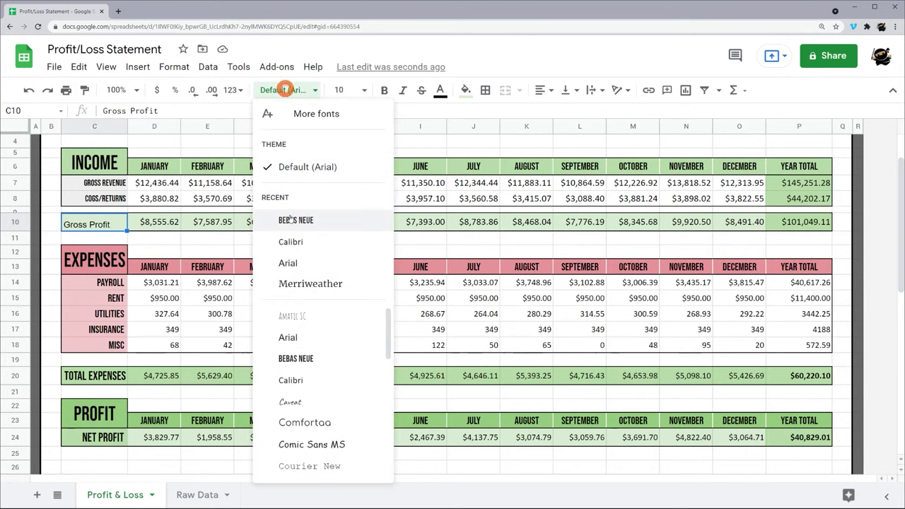
{"action": "left_click", "coordinate": [290, 218]}
{"action": "left_click", "coordinate": [346, 91]}
{"action": "left_click", "coordinate": [340, 258]}
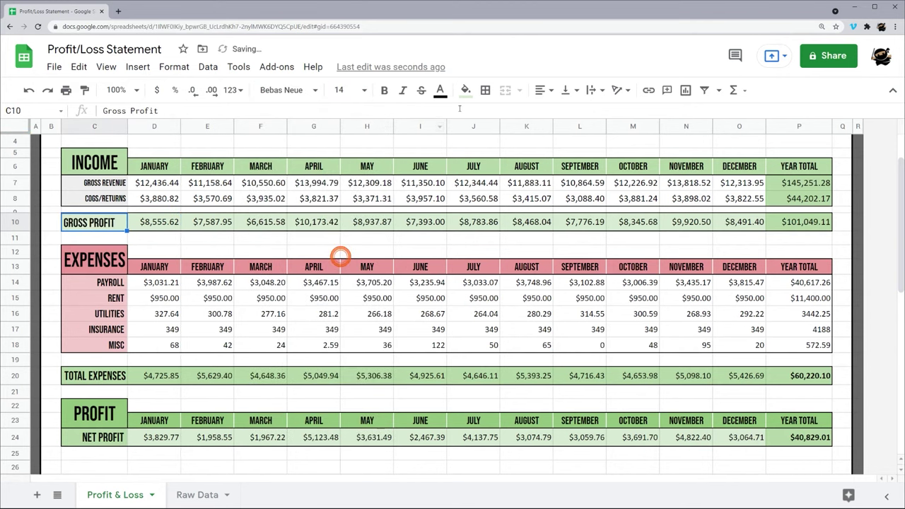
{"action": "left_click", "coordinate": [540, 89]}
{"action": "left_click", "coordinate": [575, 115]}
{"action": "left_click", "coordinate": [564, 90]}
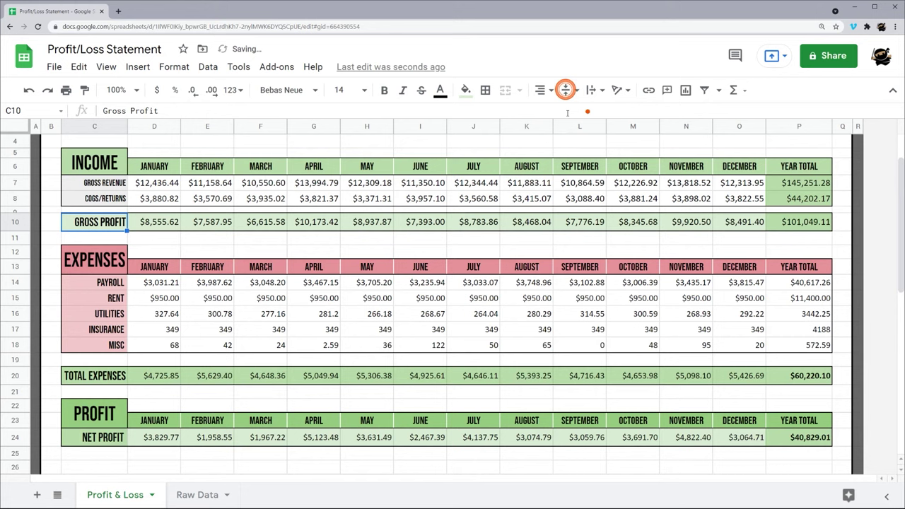
{"action": "left_click", "coordinate": [586, 111]}
{"action": "left_click", "coordinate": [104, 375]}
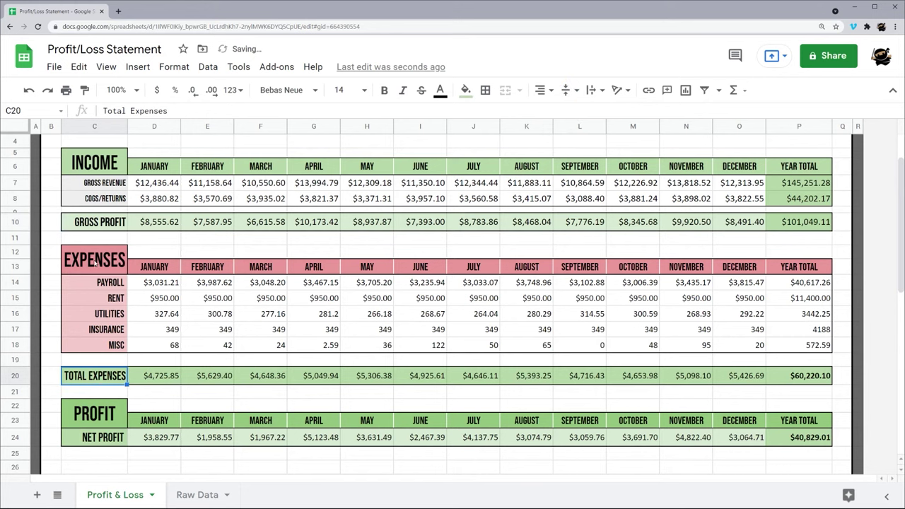
Hide the sheet gridlines to inspect the table
{"action": "left_click", "coordinate": [143, 219]}
{"action": "scroll", "coordinate": [17, 212], "scroll_direction": "up", "scroll_amount": 2}
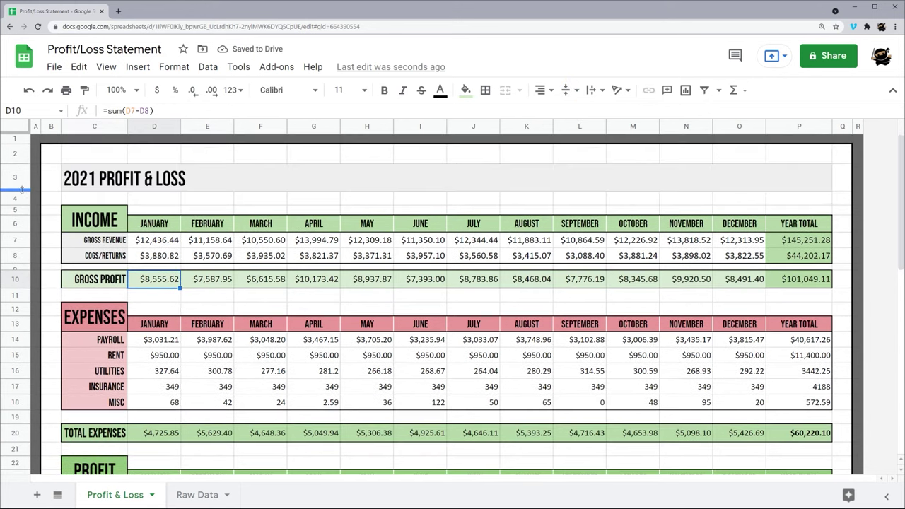
{"action": "left_click", "coordinate": [106, 67]}
{"action": "left_click", "coordinate": [127, 121]}
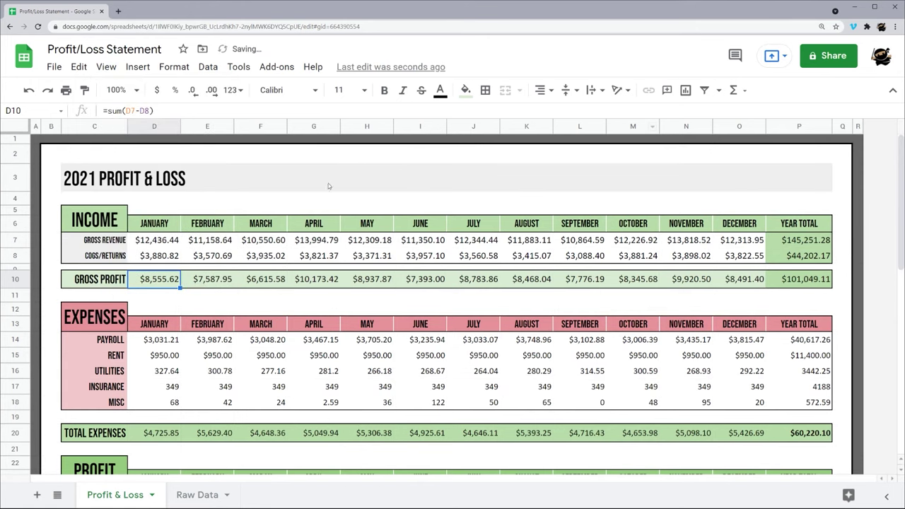
{"action": "left_click", "coordinate": [158, 203]}
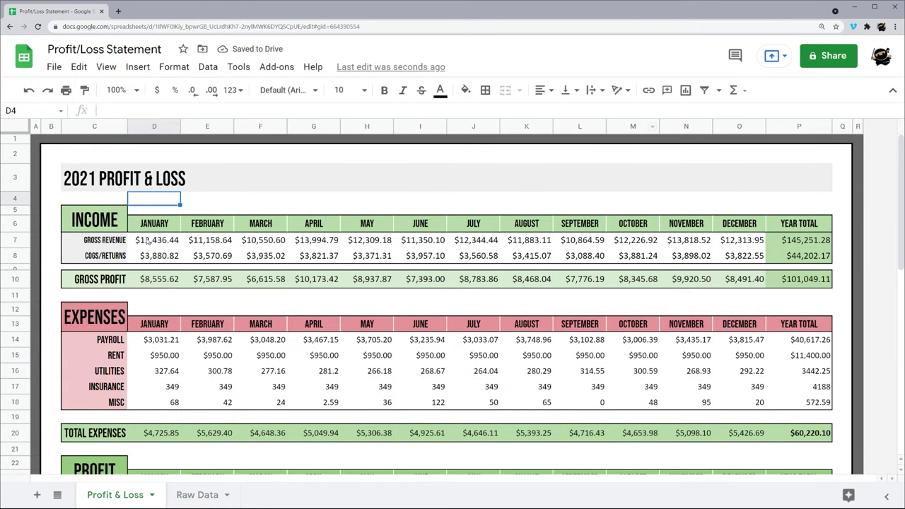
Add grey inner borders to the monthly income figures D7:O8
{"action": "left_click_drag", "start_coordinate": [116, 240], "coordinate": [820, 257]}
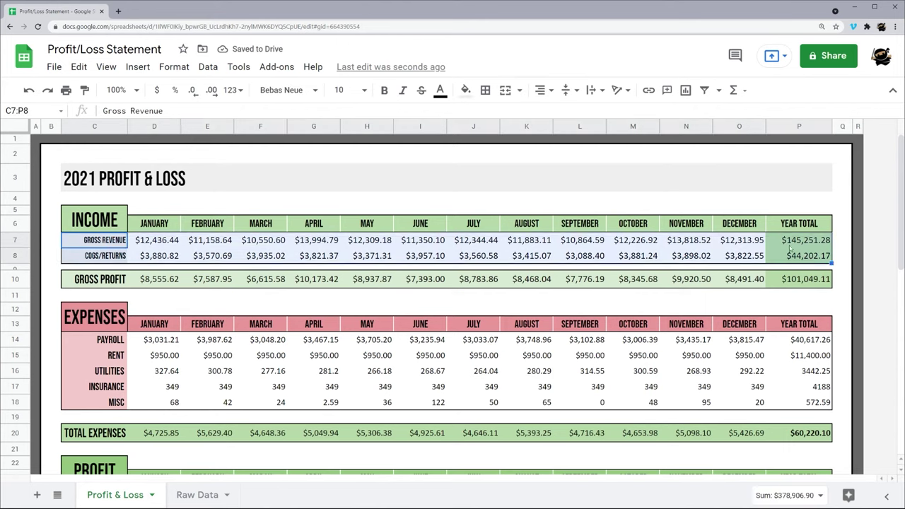
{"action": "left_click", "coordinate": [485, 90]}
{"action": "left_click", "coordinate": [576, 116]}
{"action": "left_click", "coordinate": [717, 158]}
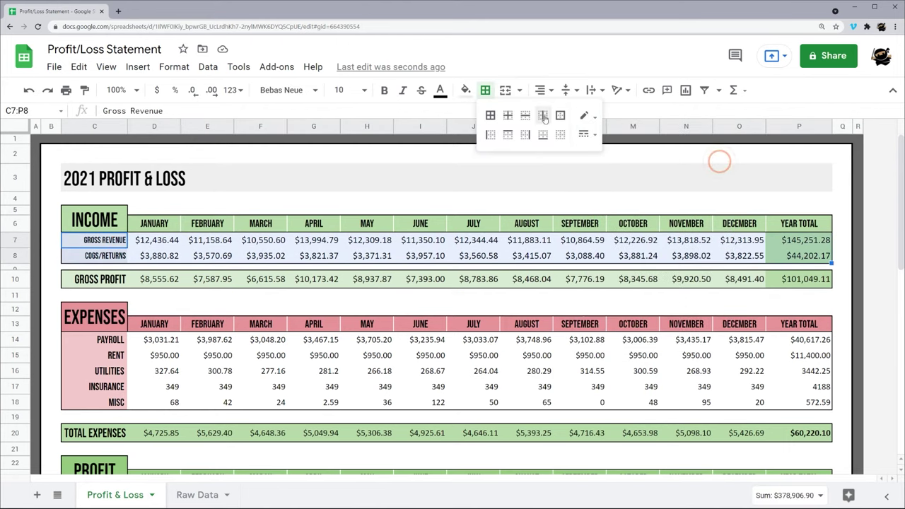
{"action": "left_click", "coordinate": [508, 116]}
{"action": "left_click", "coordinate": [532, 243]}
{"action": "left_click_drag", "start_coordinate": [735, 256], "coordinate": [144, 240]}
{"action": "left_click", "coordinate": [484, 90]}
{"action": "left_click", "coordinate": [584, 115]}
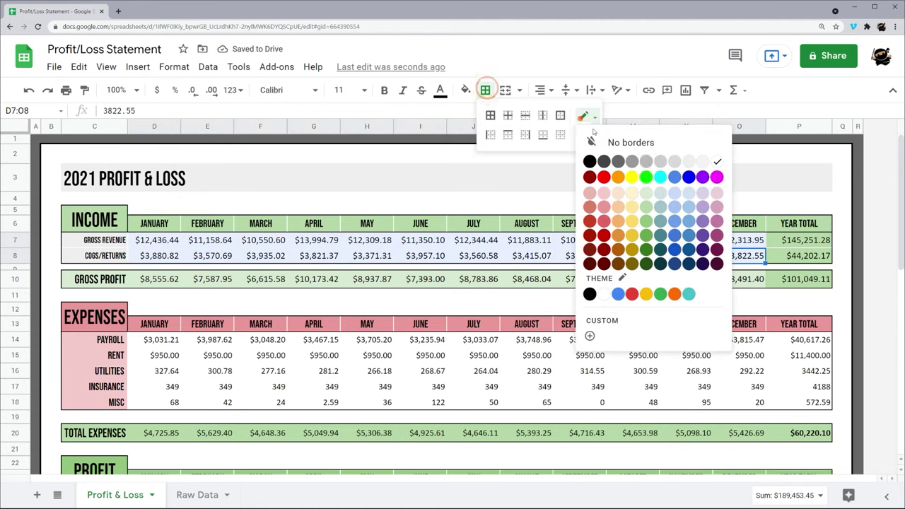
{"action": "left_click", "coordinate": [655, 161]}
{"action": "left_click", "coordinate": [508, 115]}
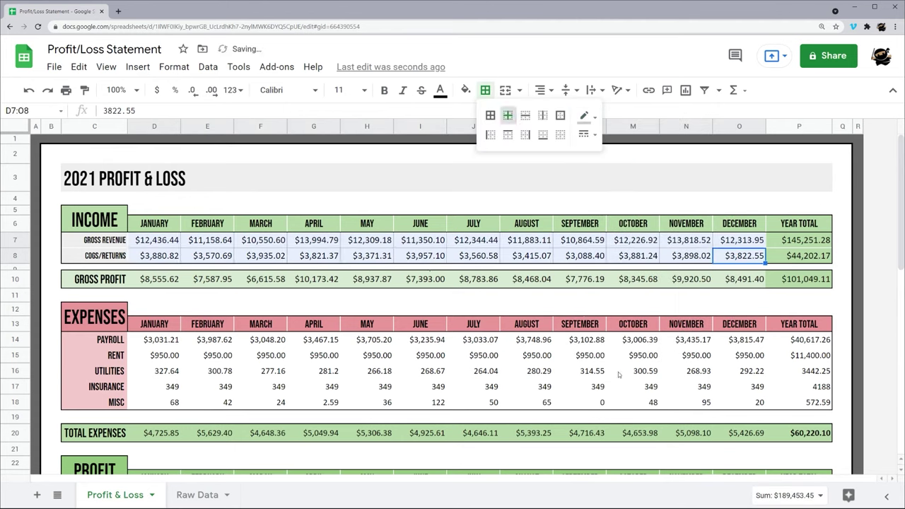
Add inner gridlines to the expense figures D14:P18
{"action": "left_click_drag", "start_coordinate": [805, 401], "coordinate": [154, 339]}
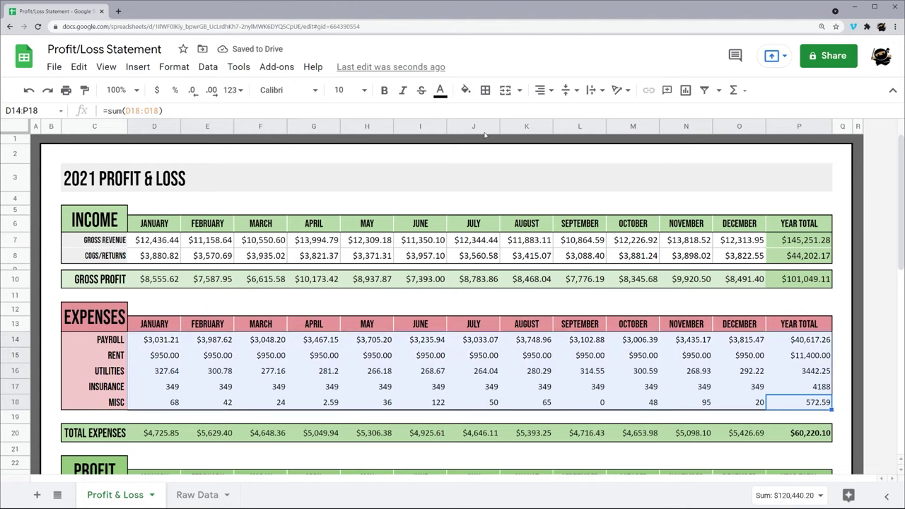
{"action": "left_click", "coordinate": [484, 89]}
{"action": "left_click", "coordinate": [509, 114]}
{"action": "left_click", "coordinate": [703, 356]}
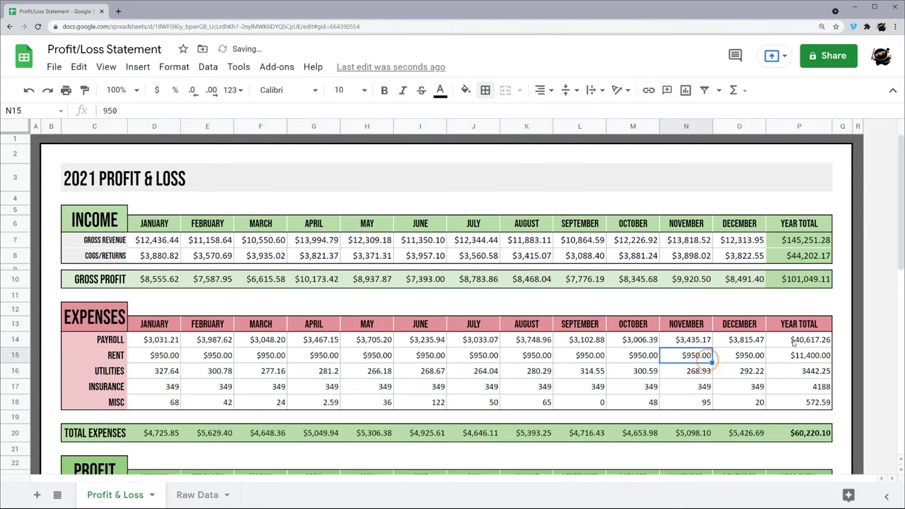
{"action": "left_click_drag", "start_coordinate": [791, 341], "coordinate": [800, 405]}
Fill the expenses Year Total cells P14:P18 light red with white borders
{"action": "left_click", "coordinate": [465, 91]}
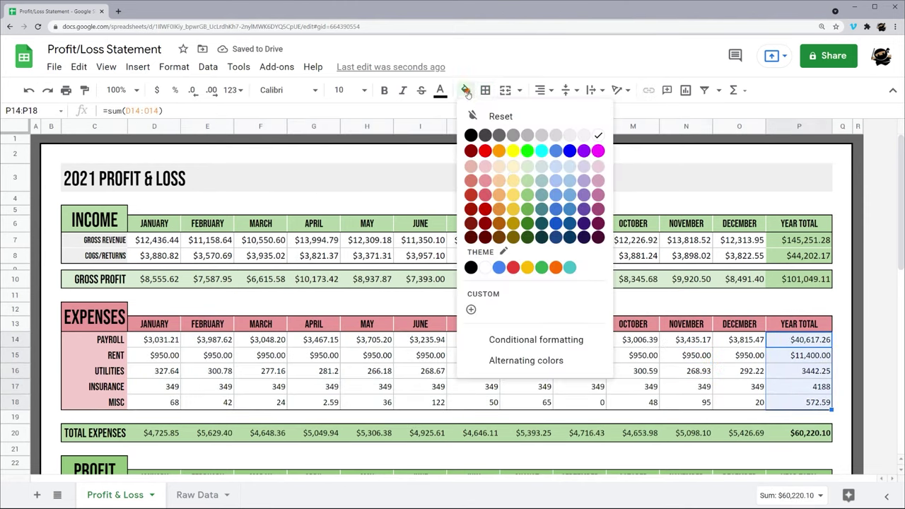
{"action": "left_click", "coordinate": [484, 180]}
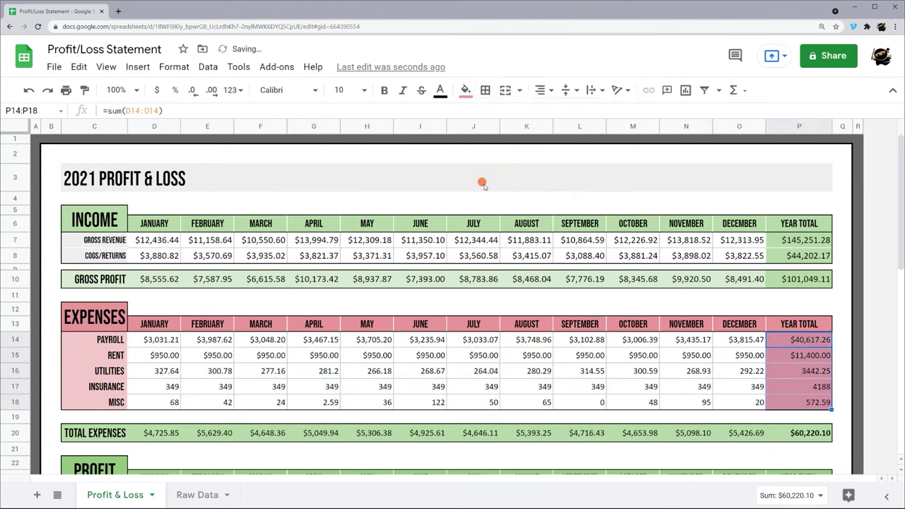
{"action": "left_click", "coordinate": [485, 90]}
{"action": "left_click", "coordinate": [587, 115]}
{"action": "left_click", "coordinate": [716, 163]}
{"action": "left_click", "coordinate": [525, 115]}
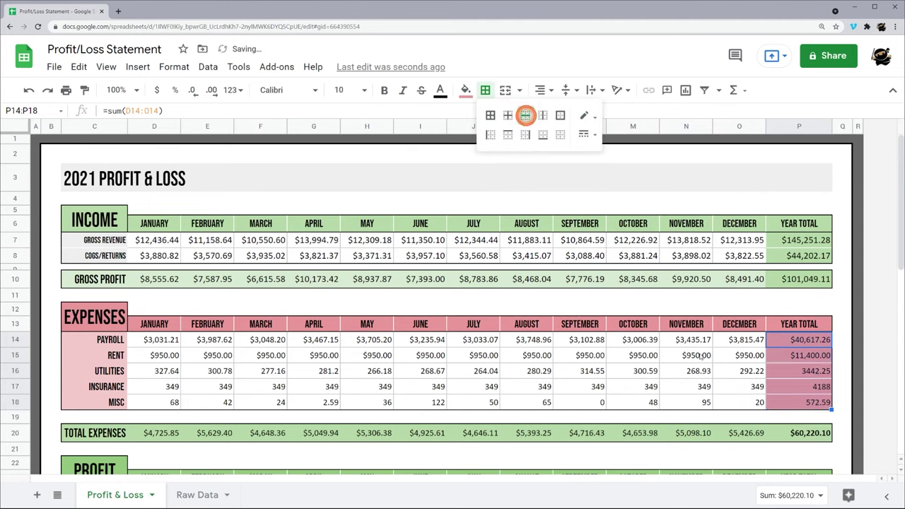
{"action": "left_click", "coordinate": [696, 355]}
Apply the border style to the expense labels C14:C18, the Total Expenses row and the Net Profit row
{"action": "left_click_drag", "start_coordinate": [121, 340], "coordinate": [117, 401]}
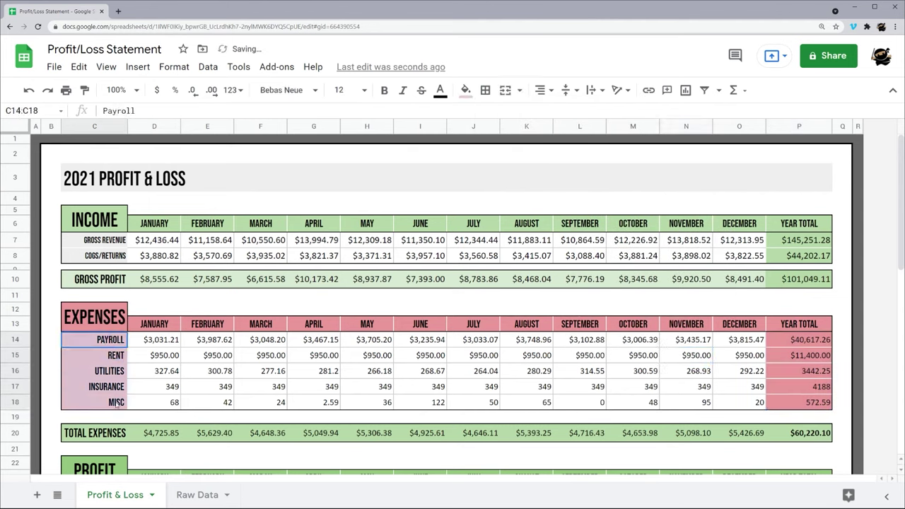
{"action": "left_click", "coordinate": [485, 90]}
{"action": "left_click", "coordinate": [529, 114]}
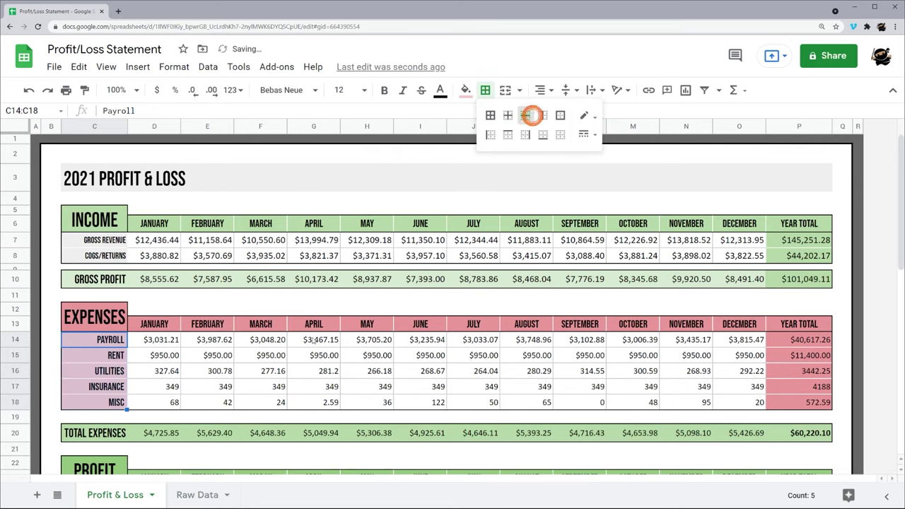
{"action": "left_click", "coordinate": [318, 339]}
{"action": "scroll", "coordinate": [129, 336], "scroll_direction": "down", "scroll_amount": 2}
{"action": "left_click_drag", "start_coordinate": [120, 322], "coordinate": [811, 325]}
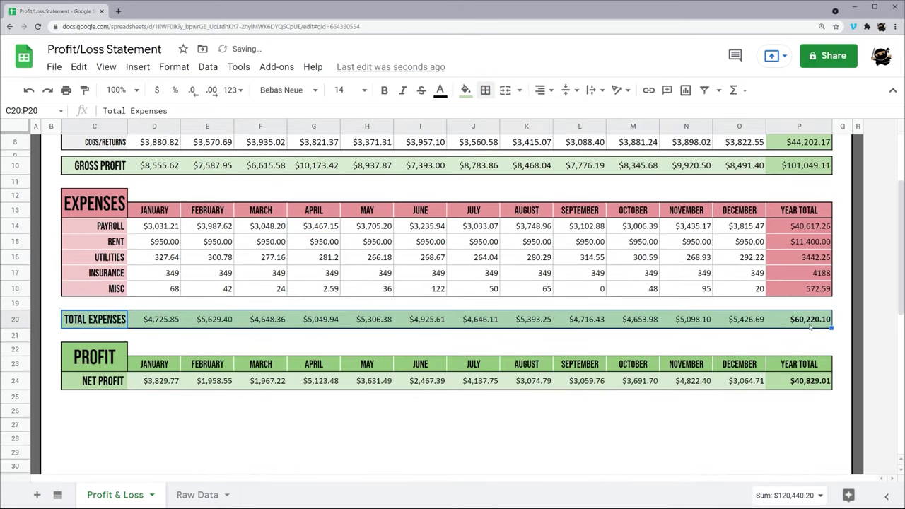
{"action": "left_click", "coordinate": [485, 90]}
{"action": "left_click", "coordinate": [535, 114]}
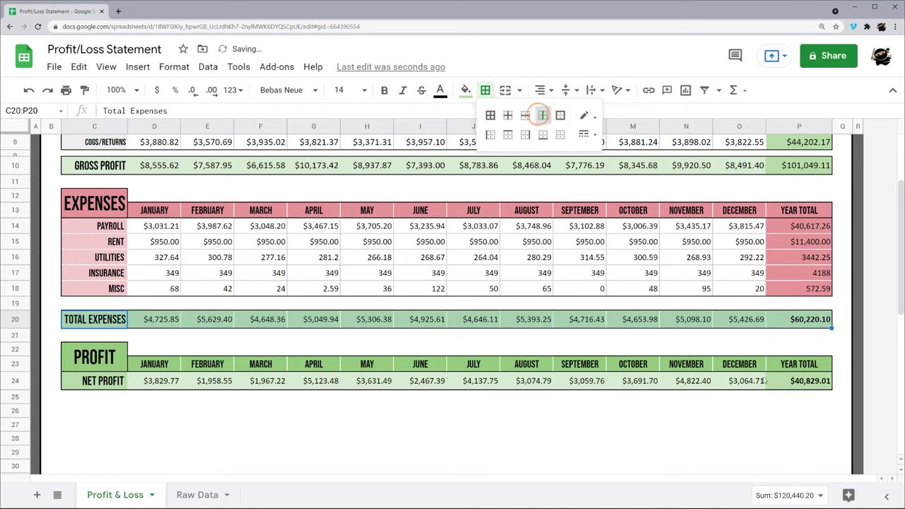
{"action": "left_click", "coordinate": [783, 381]}
{"action": "left_click_drag", "start_coordinate": [462, 380], "coordinate": [125, 382]}
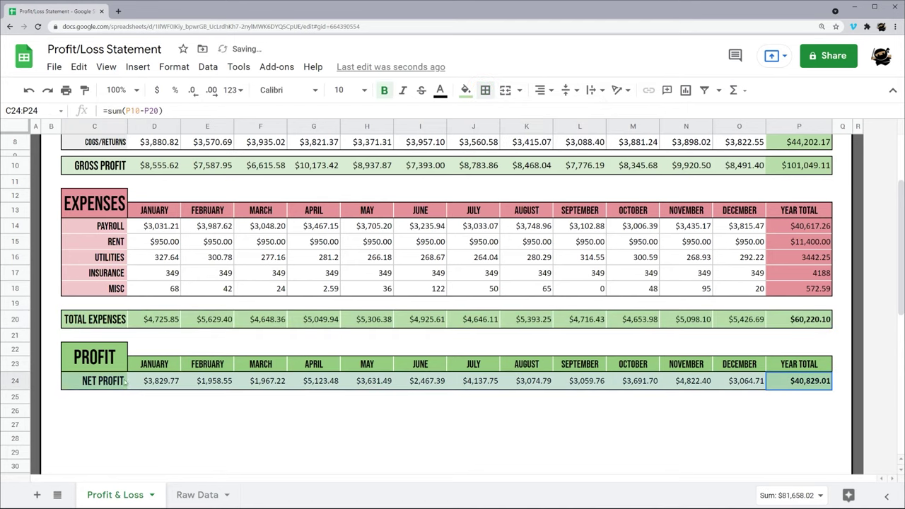
{"action": "left_click", "coordinate": [485, 90]}
{"action": "left_click", "coordinate": [535, 116]}
{"action": "left_click", "coordinate": [525, 327]}
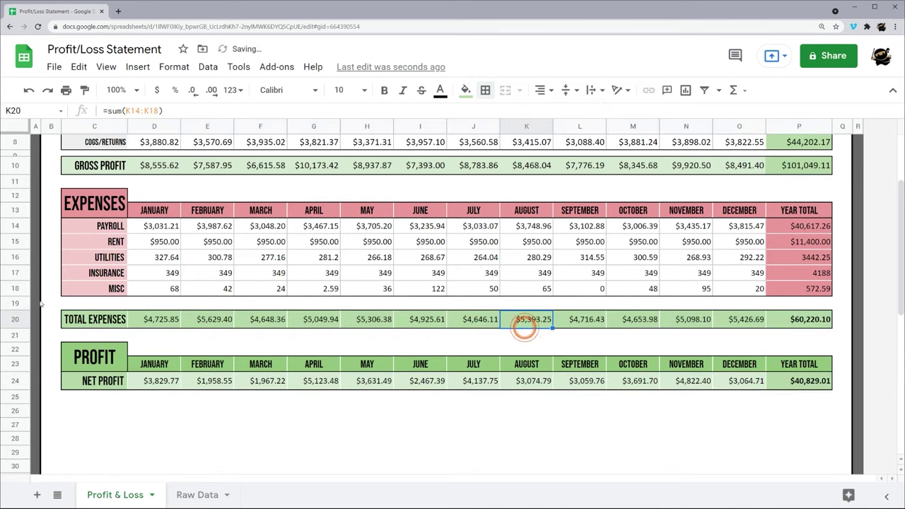
{"action": "left_click", "coordinate": [19, 302]}
Resize the empty row 19 to 10 pixels
{"action": "right_click", "coordinate": [21, 301]}
{"action": "left_click", "coordinate": [76, 309]}
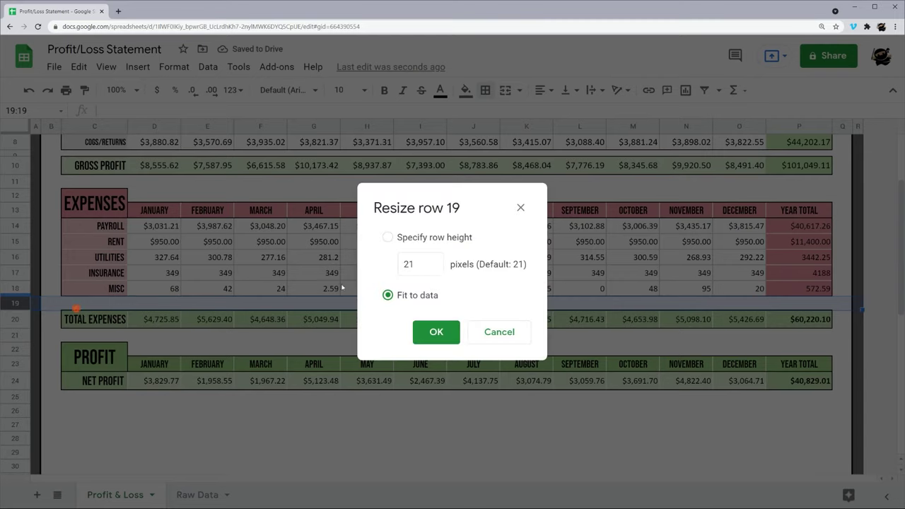
{"action": "left_click", "coordinate": [425, 266]}
{"action": "type", "text": "10"}
{"action": "key", "text": "Return"}
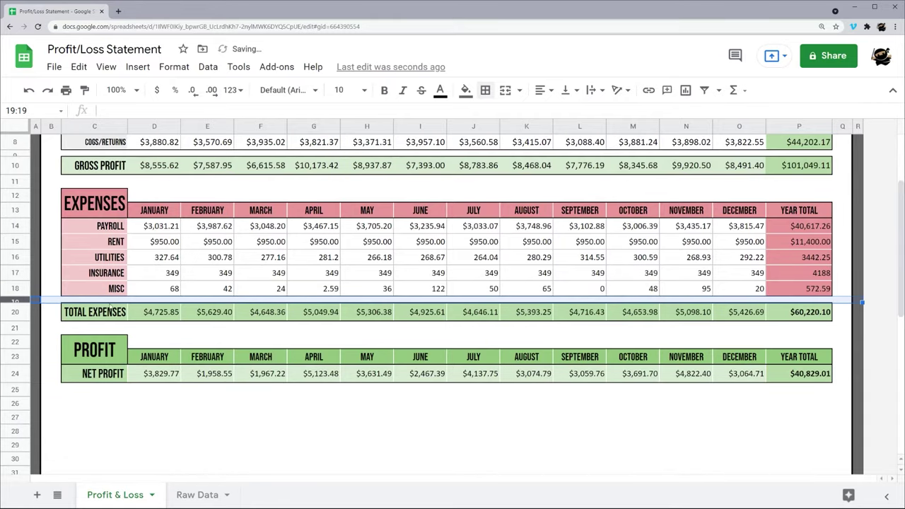
Fill the Total Expenses row pink and its year total P20 a darker red
{"action": "left_click_drag", "start_coordinate": [94, 311], "coordinate": [807, 312]}
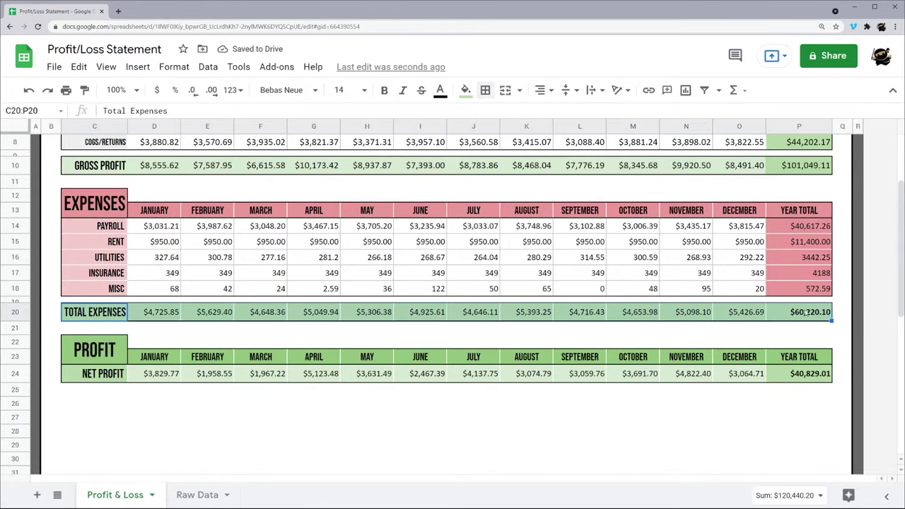
{"action": "left_click", "coordinate": [465, 90]}
{"action": "left_click", "coordinate": [499, 180]}
{"action": "left_click", "coordinate": [465, 89]}
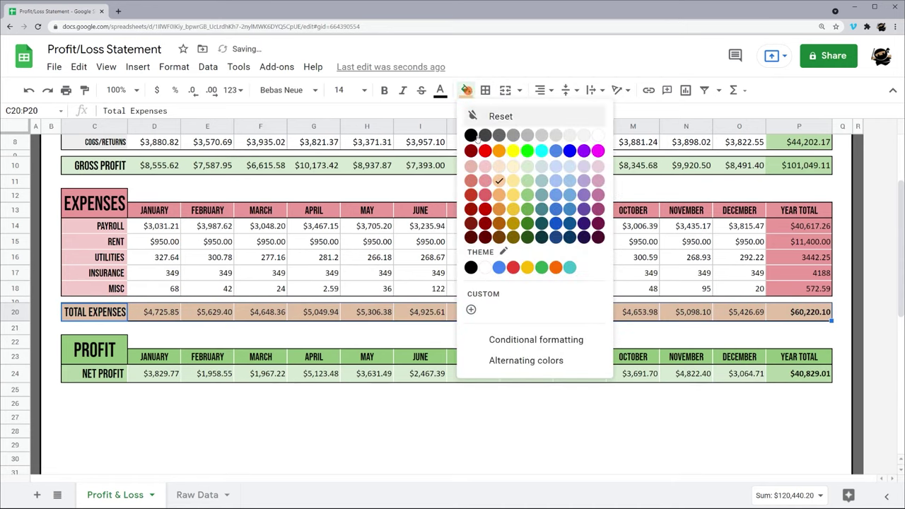
{"action": "left_click", "coordinate": [485, 180]}
{"action": "left_click", "coordinate": [503, 288]}
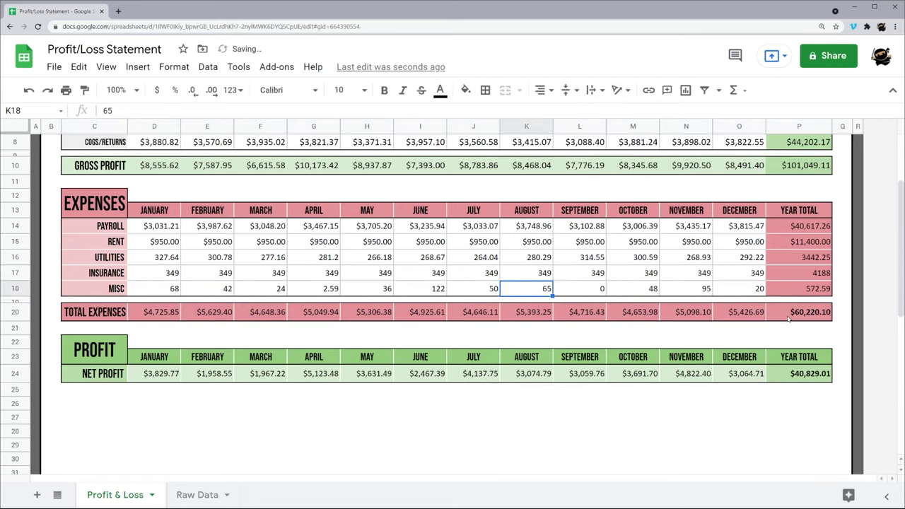
{"action": "left_click", "coordinate": [788, 315]}
{"action": "left_click", "coordinate": [465, 90]}
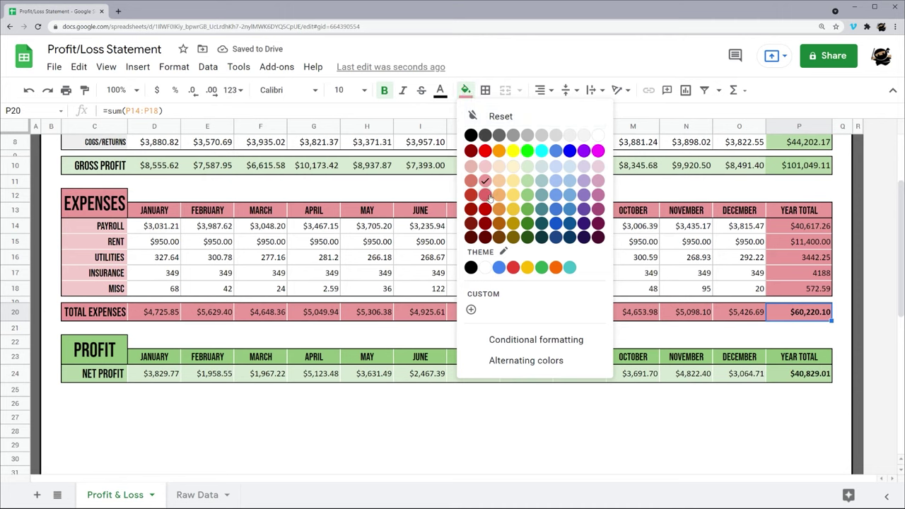
{"action": "left_click", "coordinate": [485, 195]}
{"action": "left_click", "coordinate": [793, 336]}
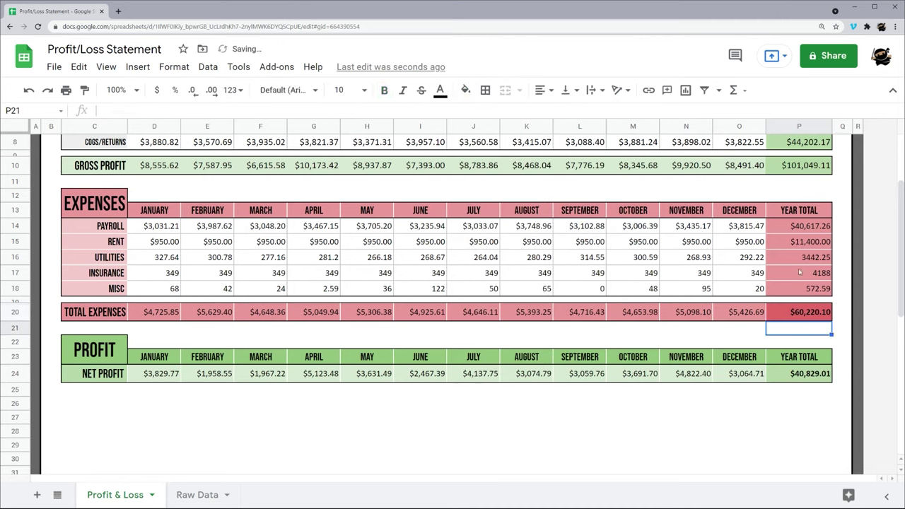
{"action": "left_click_drag", "start_coordinate": [802, 290], "coordinate": [145, 225]}
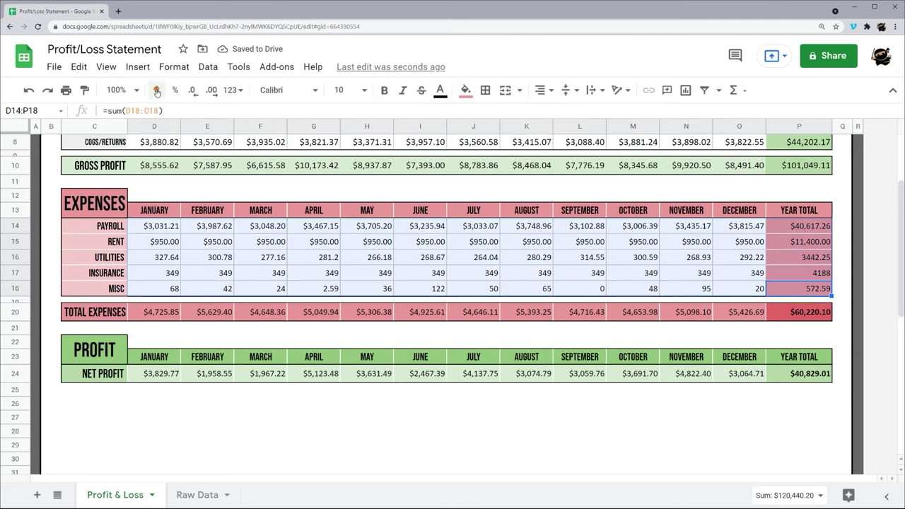
Format the expense figures D14:P18 as currency and check the payroll and insurance values
{"action": "left_click", "coordinate": [157, 89]}
{"action": "left_click", "coordinate": [275, 276]}
{"action": "scroll", "coordinate": [223, 302], "scroll_direction": "up", "scroll_amount": 2}
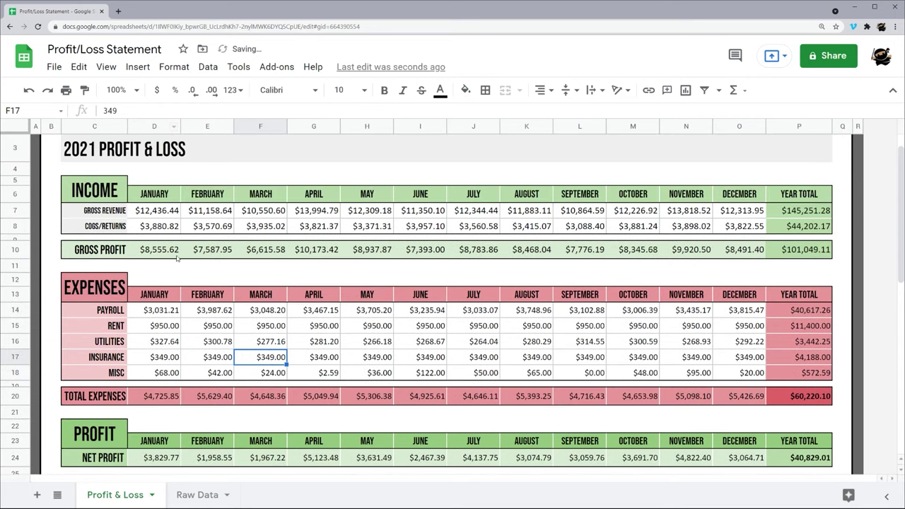
{"action": "left_click_drag", "start_coordinate": [151, 210], "coordinate": [798, 226]}
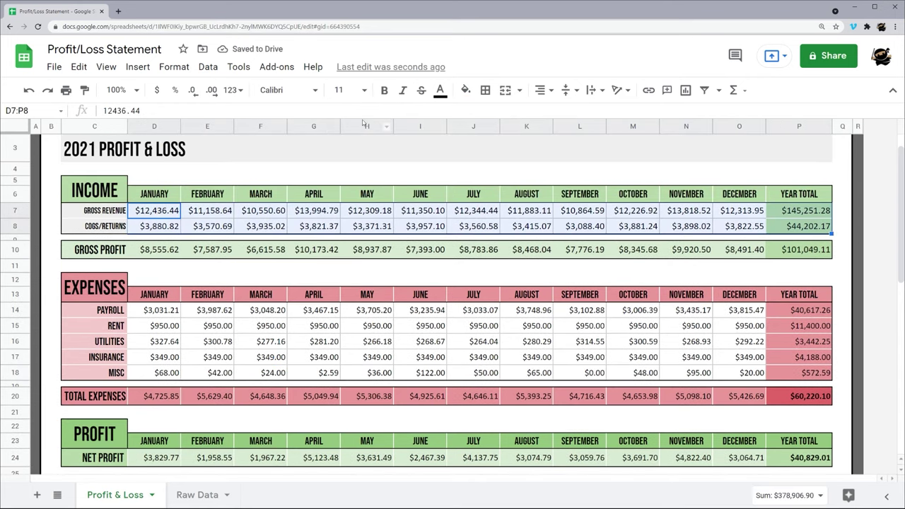
{"action": "left_click", "coordinate": [309, 209]}
{"action": "left_click", "coordinate": [269, 308]}
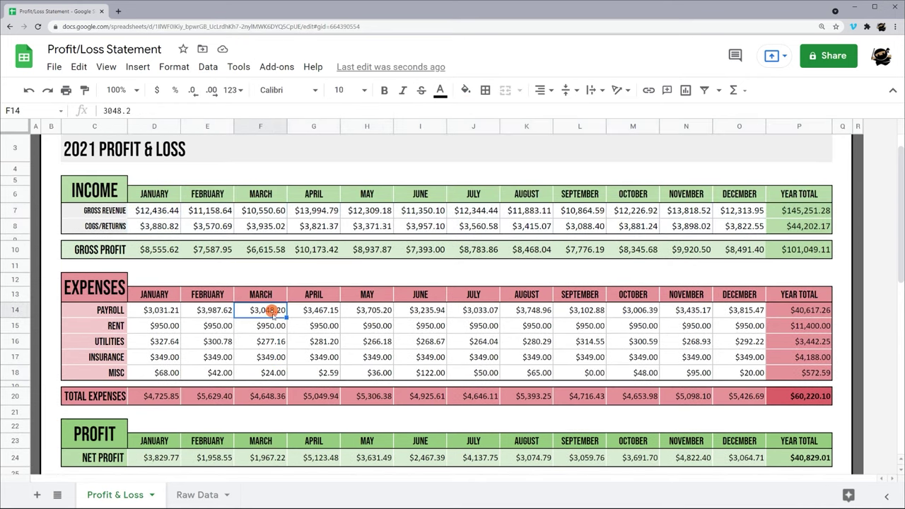
{"action": "left_click", "coordinate": [302, 358]}
Set the income and gross profit figures D7:P10 to font size 10
{"action": "left_click_drag", "start_coordinate": [164, 210], "coordinate": [806, 251]}
{"action": "left_click", "coordinate": [338, 90]}
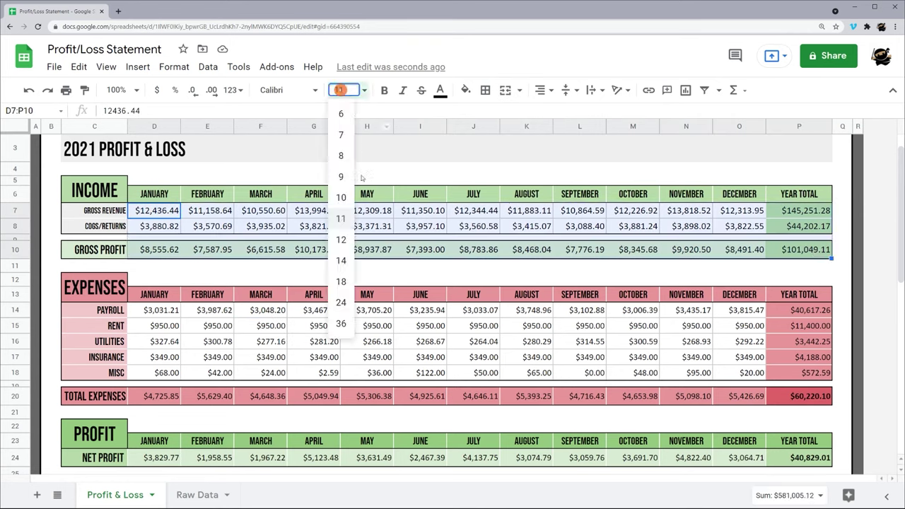
{"action": "left_click", "coordinate": [343, 194]}
{"action": "left_click", "coordinate": [439, 226]}
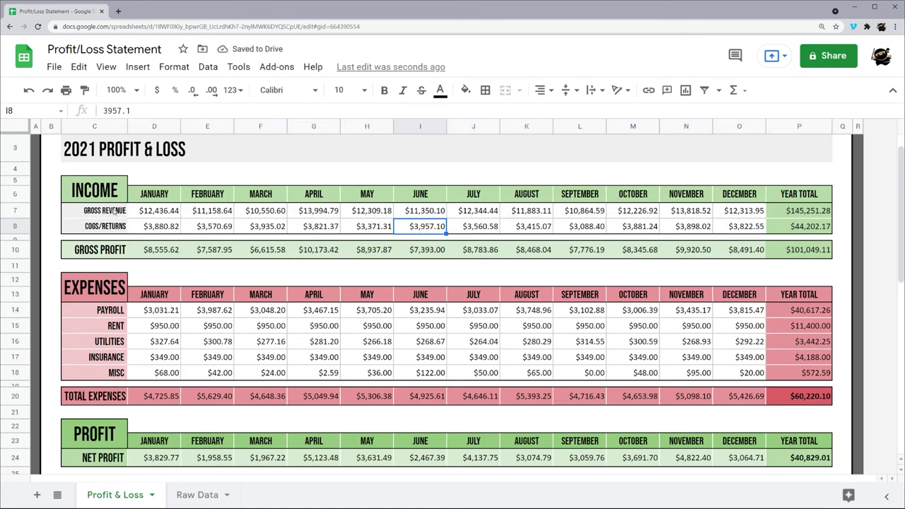
{"action": "left_click", "coordinate": [115, 211]}
{"action": "left_click", "coordinate": [186, 111]}
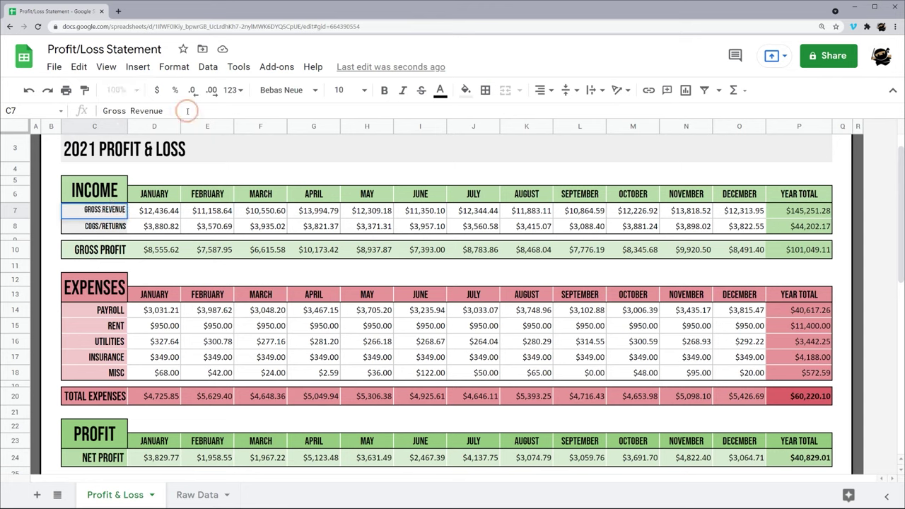
{"action": "key", "text": "Return"}
{"action": "left_click", "coordinate": [169, 107]}
{"action": "key", "text": "Return"}
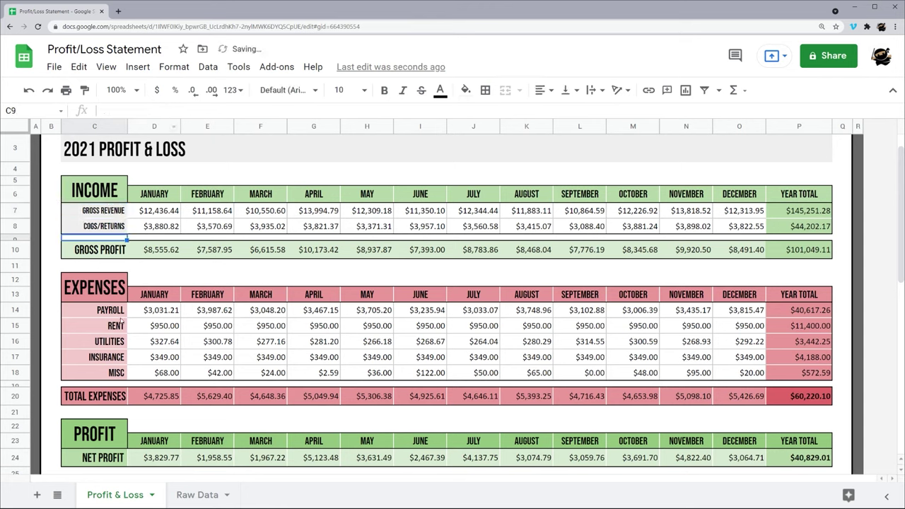
{"action": "left_click", "coordinate": [113, 311]}
{"action": "left_click", "coordinate": [156, 111]}
{"action": "left_click", "coordinate": [107, 324]}
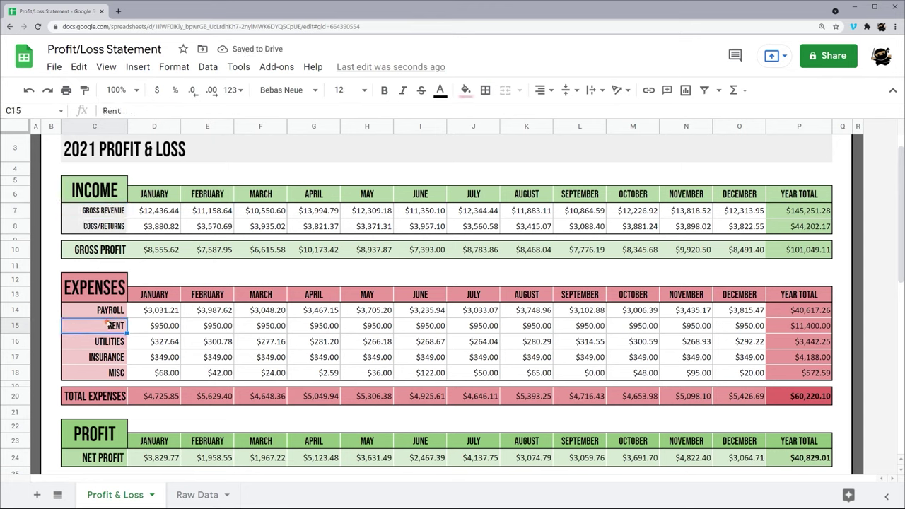
{"action": "left_click", "coordinate": [144, 107]}
{"action": "left_click", "coordinate": [103, 456]}
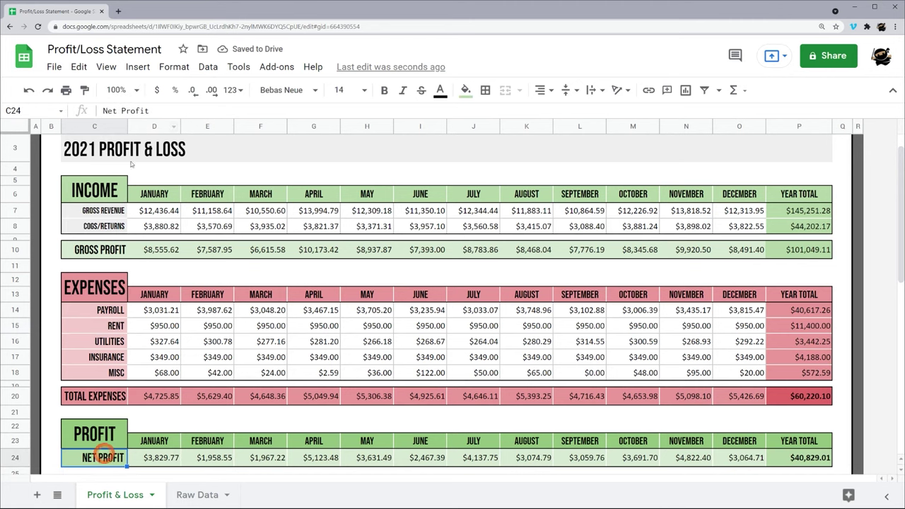
{"action": "left_click", "coordinate": [166, 111]}
{"action": "left_click", "coordinate": [96, 398]}
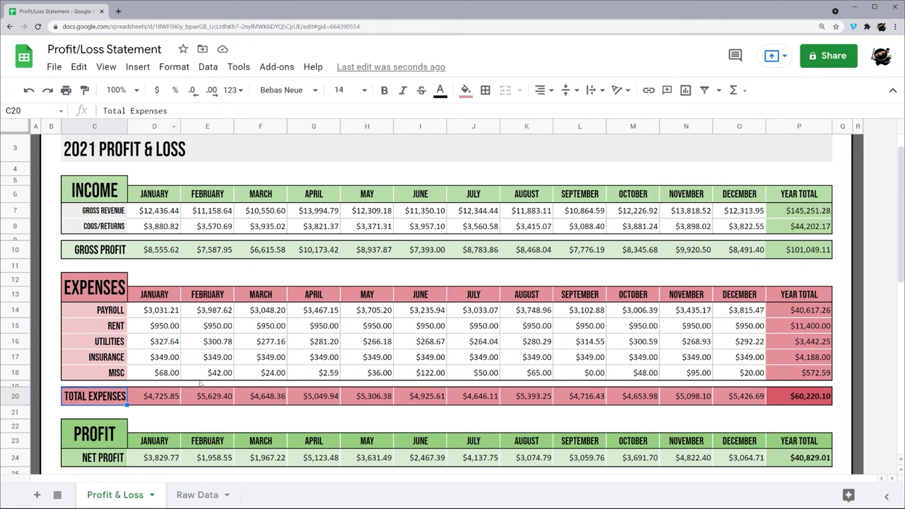
{"action": "left_click", "coordinate": [225, 397]}
{"action": "scroll", "coordinate": [447, 379], "scroll_direction": "down", "scroll_amount": 3}
{"action": "scroll", "coordinate": [443, 376], "scroll_direction": "up", "scroll_amount": 2}
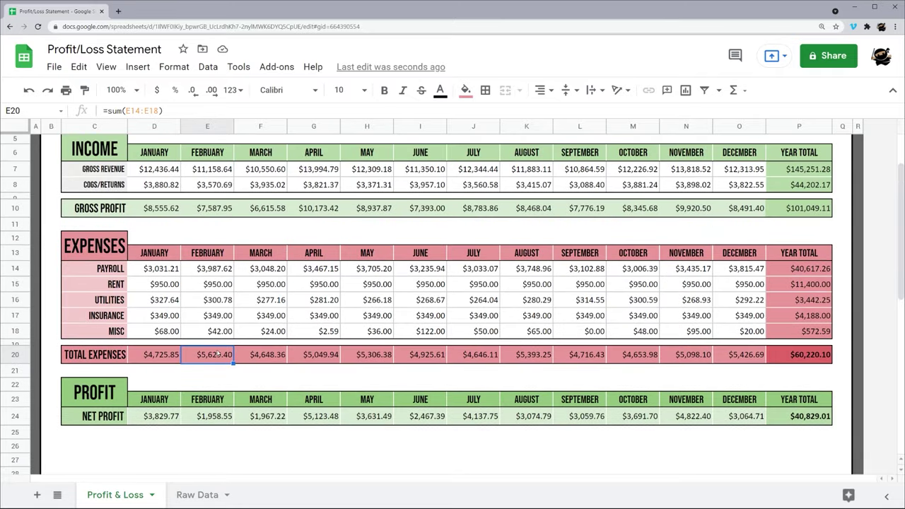
{"action": "scroll", "coordinate": [53, 268], "scroll_direction": "up", "scroll_amount": 2}
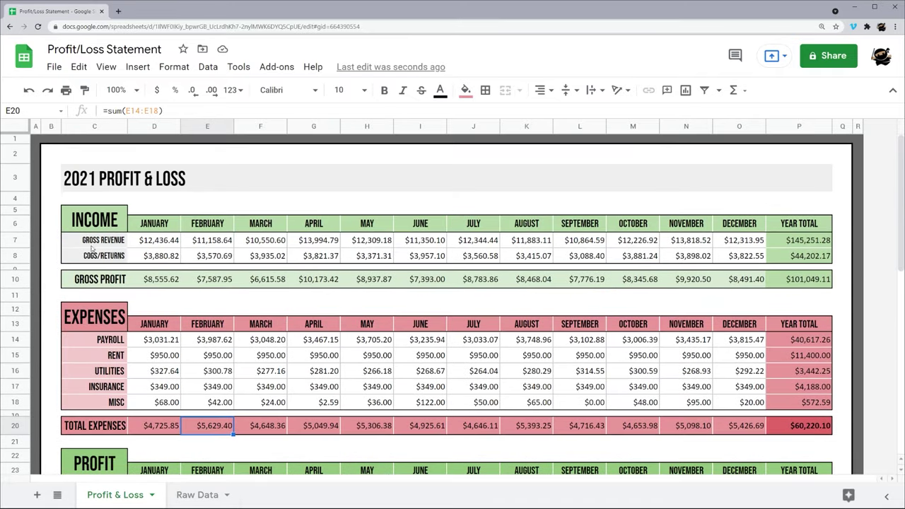
{"action": "scroll", "coordinate": [165, 281], "scroll_direction": "down", "scroll_amount": 1}
{"action": "scroll", "coordinate": [366, 318], "scroll_direction": "down", "scroll_amount": 3}
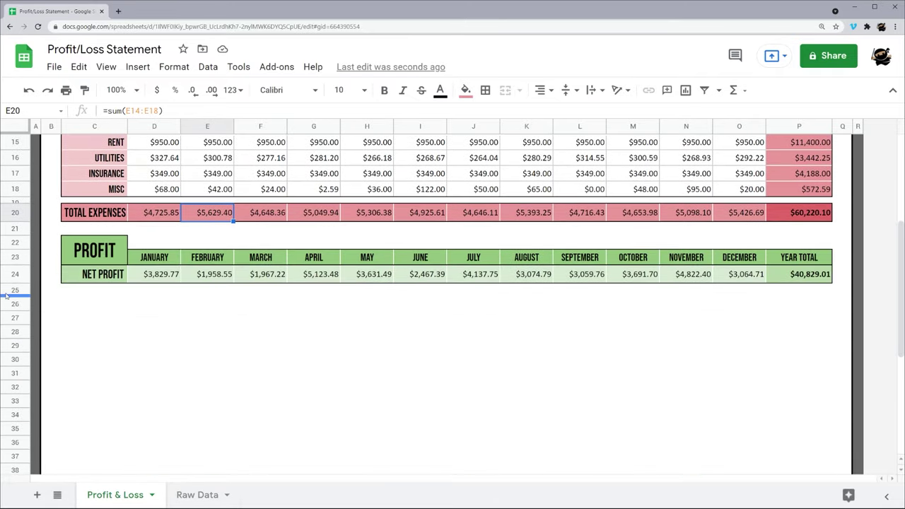
Delete the empty rows 26–51 and row 25 below the table
{"action": "left_click", "coordinate": [20, 309]}
{"action": "scroll", "coordinate": [17, 354], "scroll_direction": "down", "scroll_amount": 5}
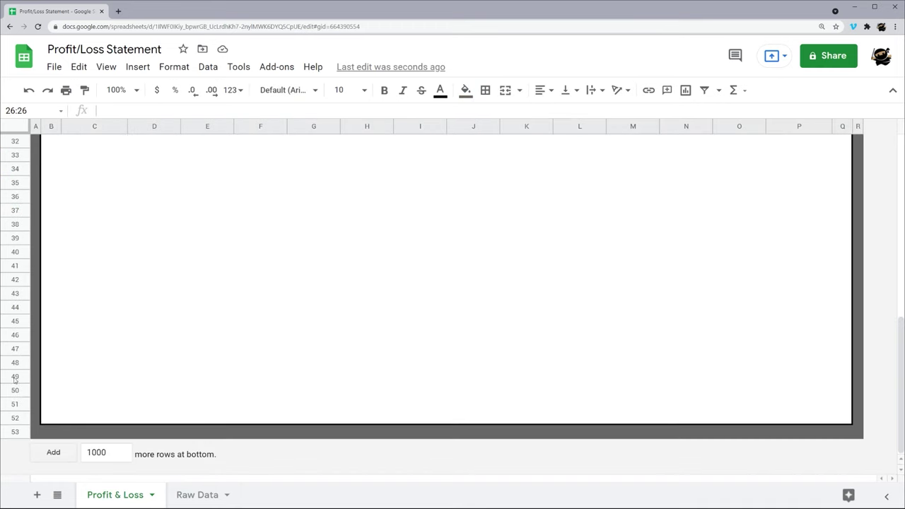
{"action": "left_click", "coordinate": [17, 402], "text": "shift"}
{"action": "right_click", "coordinate": [17, 402]}
{"action": "left_click", "coordinate": [78, 248]}
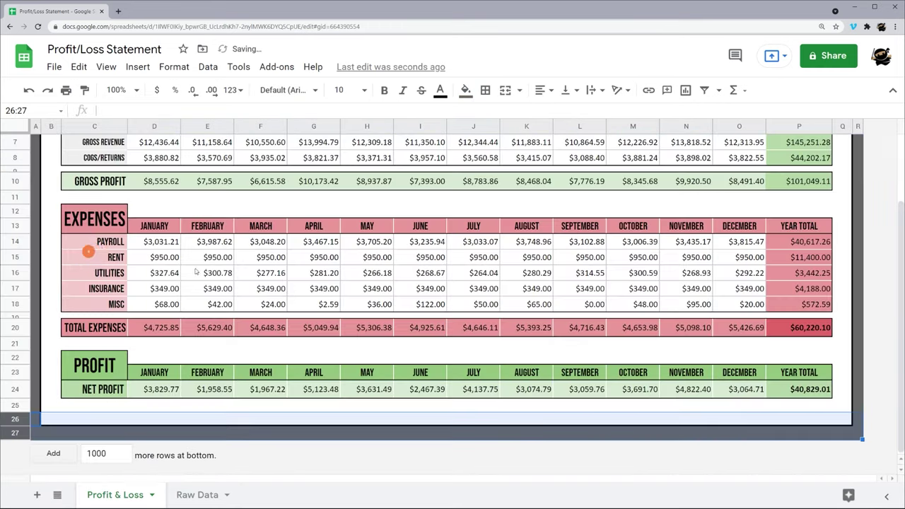
{"action": "left_click", "coordinate": [315, 342]}
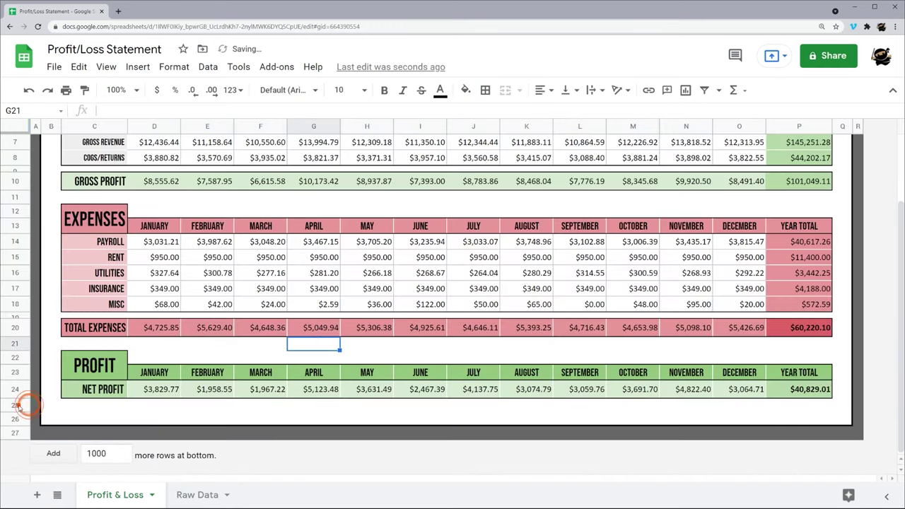
{"action": "left_click", "coordinate": [17, 404]}
{"action": "right_click", "coordinate": [5, 405]}
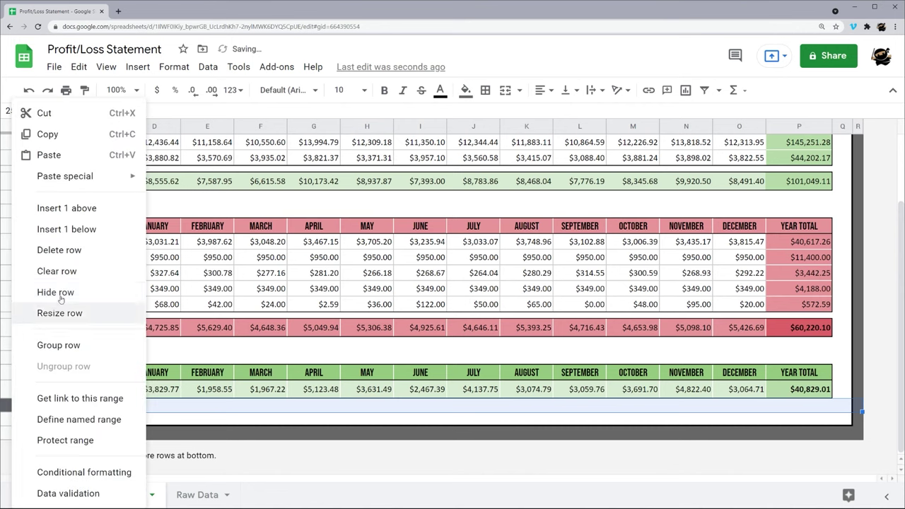
{"action": "left_click", "coordinate": [68, 248]}
Set the new row 25's height to 30 pixels
{"action": "right_click", "coordinate": [7, 421]}
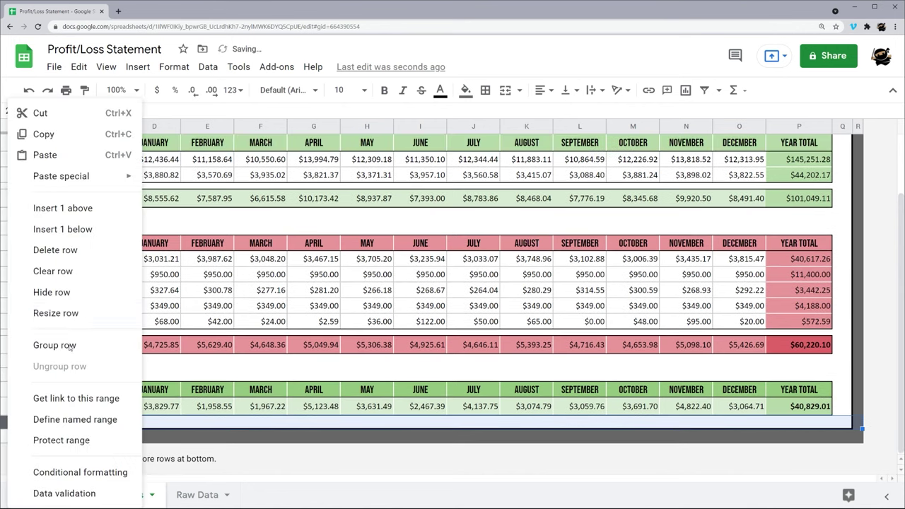
{"action": "left_click", "coordinate": [70, 313]}
{"action": "left_click", "coordinate": [428, 264]}
{"action": "double_click", "coordinate": [431, 265]}
{"action": "type", "text": "30"}
{"action": "key", "text": "Return"}
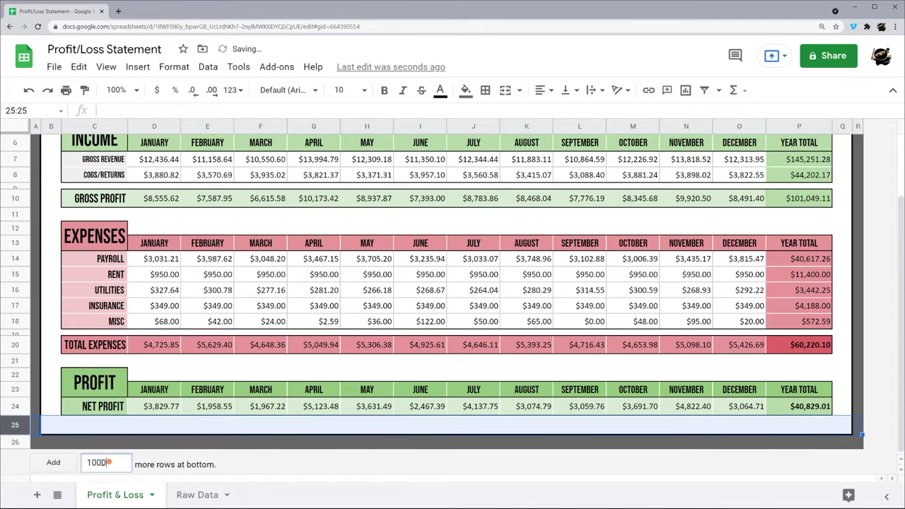
Add 50 more rows at the bottom of the sheet
{"action": "double_click", "coordinate": [108, 461]}
{"action": "type", "text": "50"}
{"action": "key", "text": "Return"}
{"action": "left_click", "coordinate": [176, 297]}
{"action": "scroll", "coordinate": [130, 240], "scroll_direction": "up", "scroll_amount": 10}
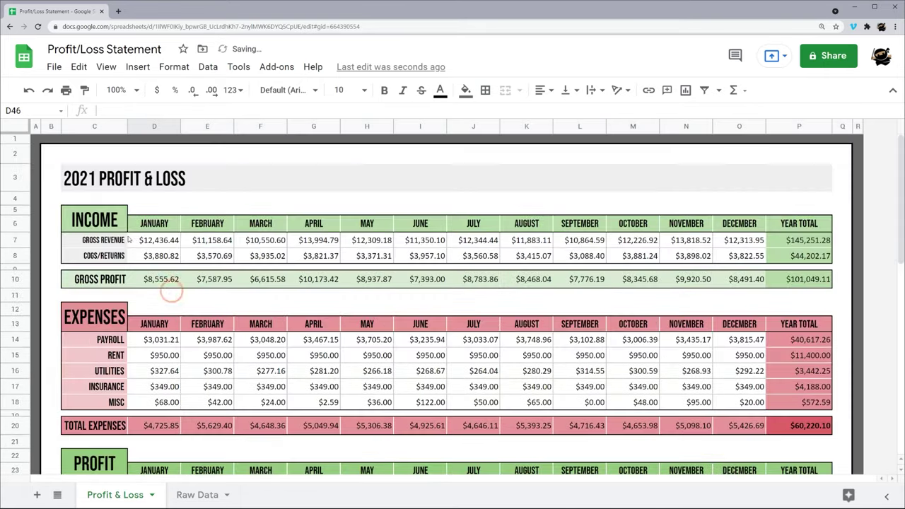
Insert a chart from the table with rows and columns switched so months become categories
{"action": "left_click_drag", "start_coordinate": [94, 224], "coordinate": [731, 320]}
{"action": "scroll", "coordinate": [369, 230], "scroll_direction": "up", "scroll_amount": 3}
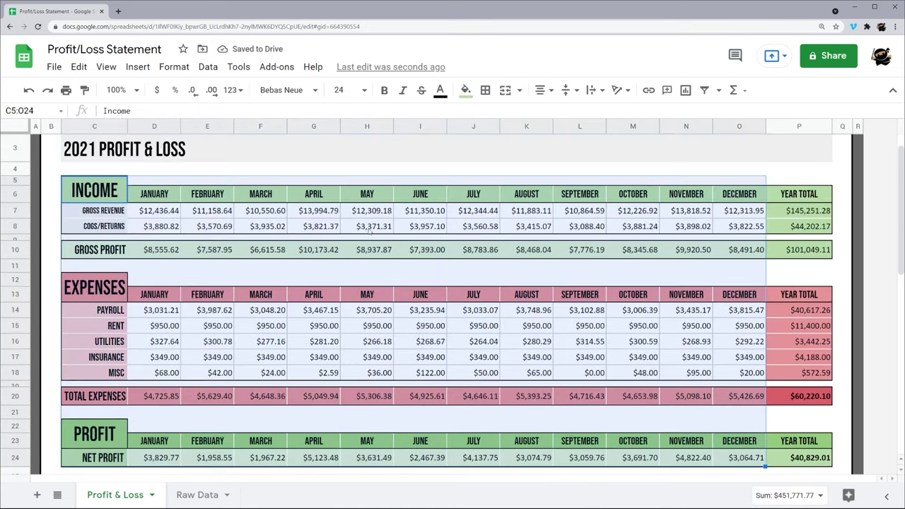
{"action": "left_click", "coordinate": [137, 67]}
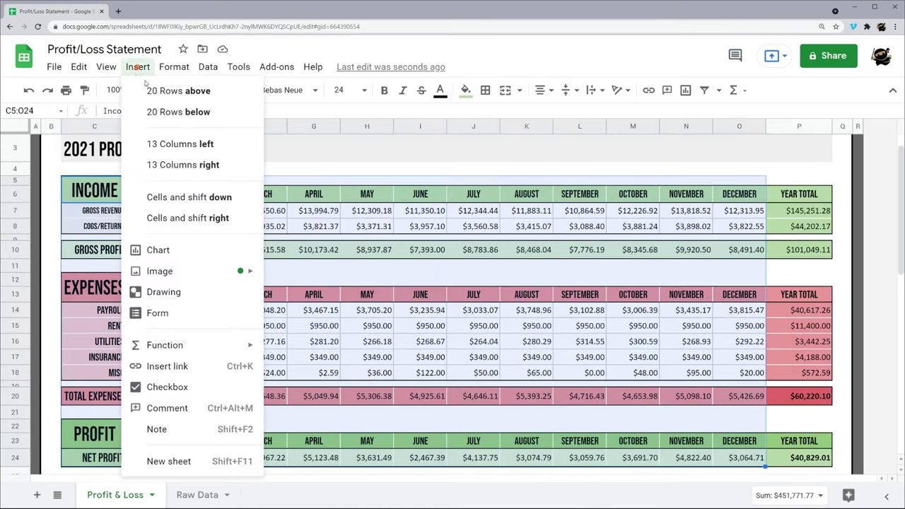
{"action": "left_click", "coordinate": [179, 259]}
{"action": "scroll", "coordinate": [384, 262], "scroll_direction": "down", "scroll_amount": 2}
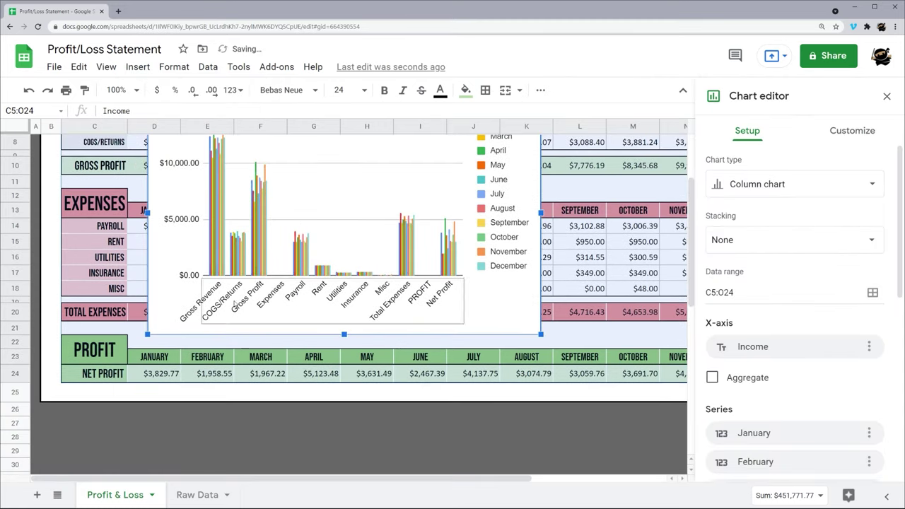
{"action": "scroll", "coordinate": [348, 247], "scroll_direction": "up", "scroll_amount": 2}
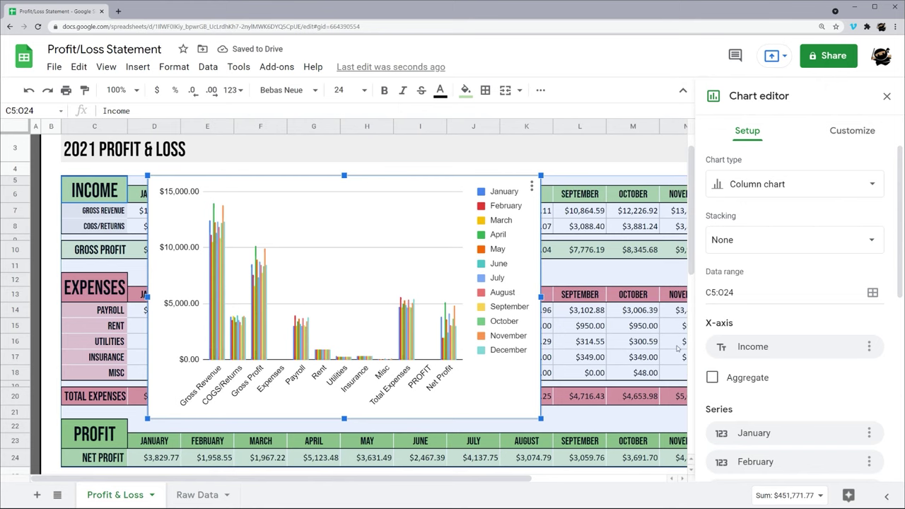
{"action": "scroll", "coordinate": [773, 363], "scroll_direction": "down", "scroll_amount": 5}
{"action": "left_click", "coordinate": [761, 422]}
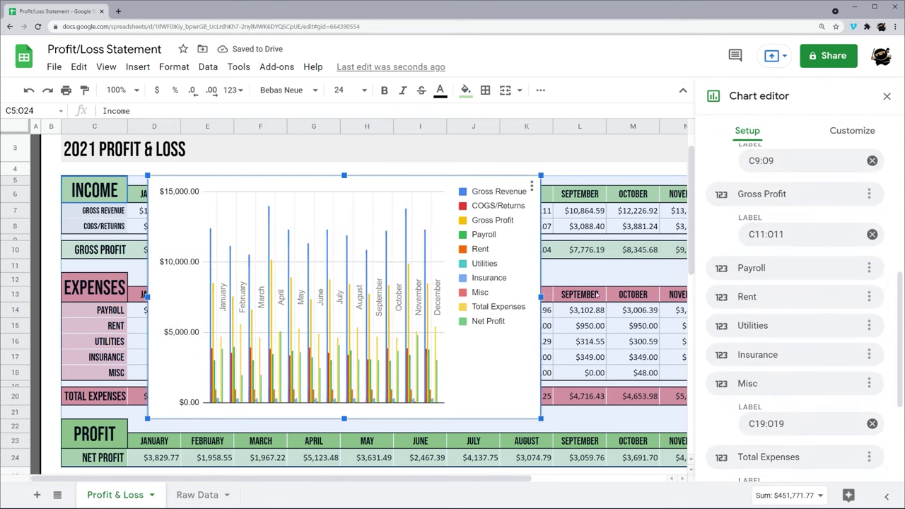
Remove all existing chart series and the X-axis label range
{"action": "scroll", "coordinate": [845, 282], "scroll_direction": "up", "scroll_amount": 1}
{"action": "scroll", "coordinate": [859, 247], "scroll_direction": "up", "scroll_amount": 2}
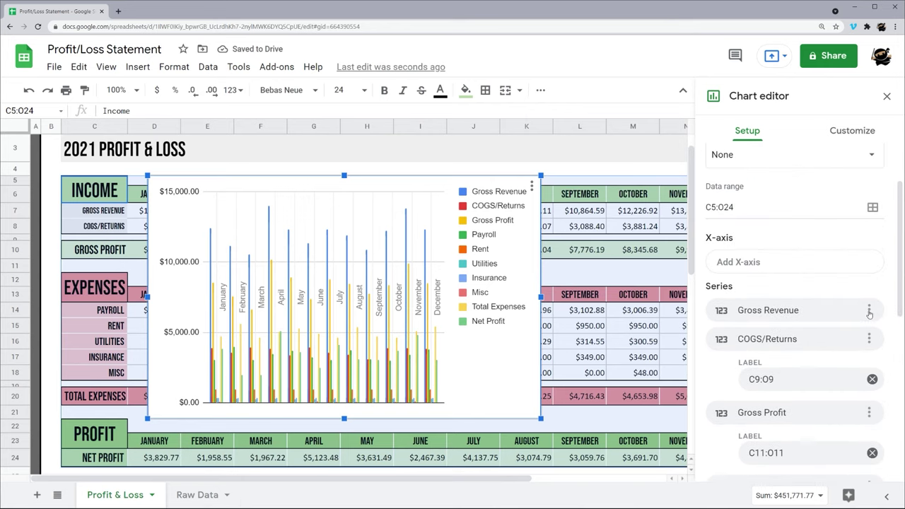
{"action": "left_click", "coordinate": [869, 313]}
{"action": "left_click", "coordinate": [837, 356]}
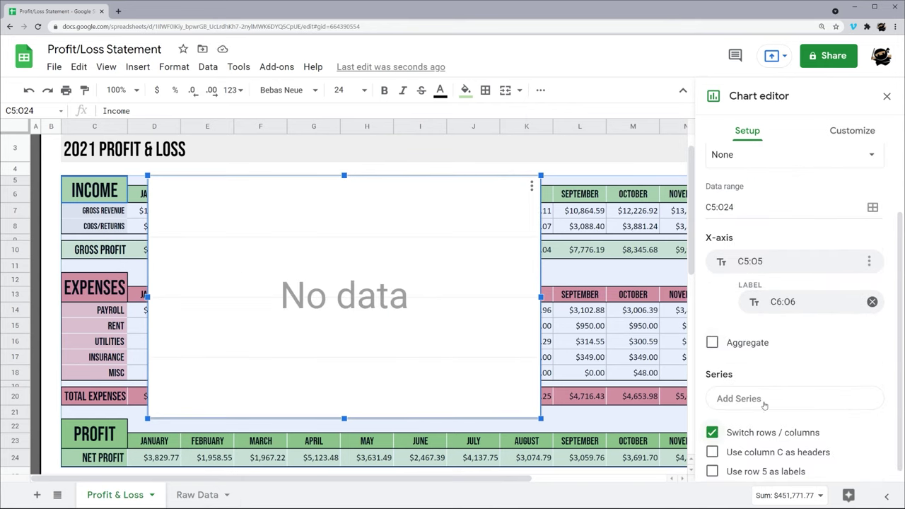
{"action": "left_click", "coordinate": [873, 303]}
Add Gross Revenue, Gross Profit, Total Expenses and Net Profit as chart series
{"action": "left_click", "coordinate": [742, 400]}
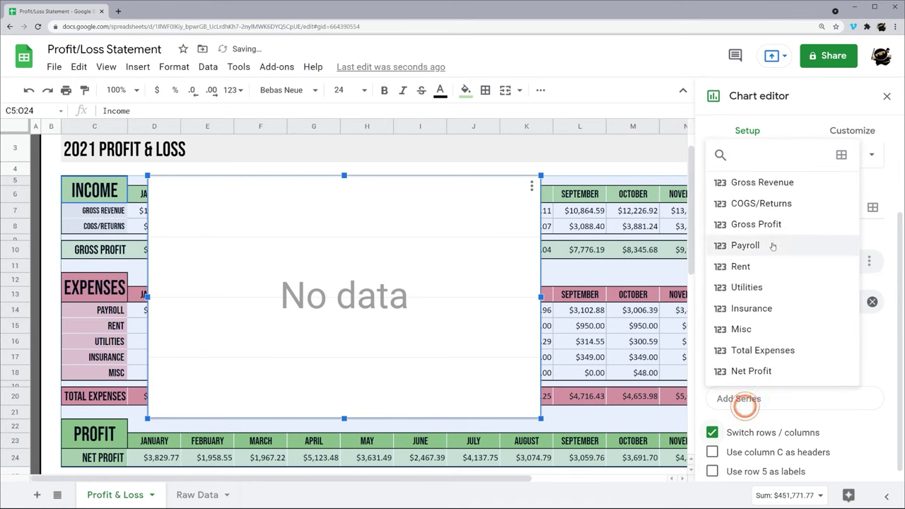
{"action": "left_click", "coordinate": [765, 183]}
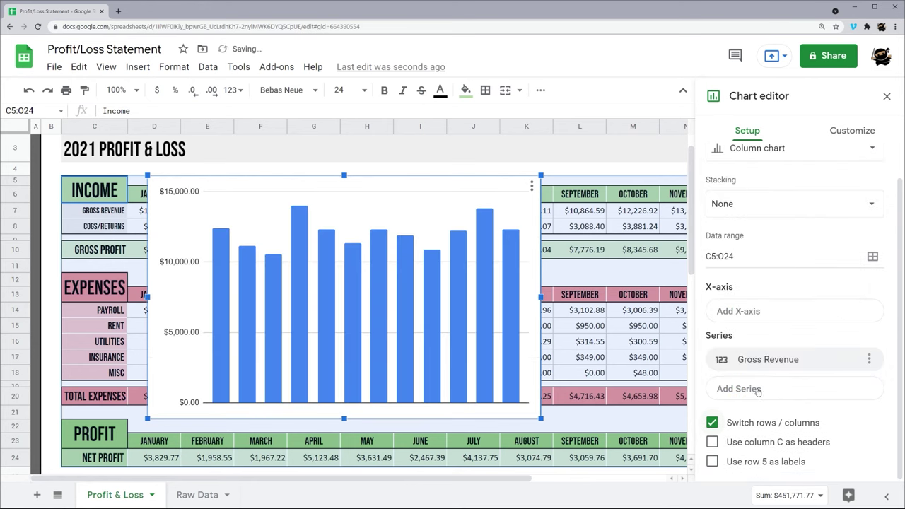
{"action": "left_click", "coordinate": [757, 390]}
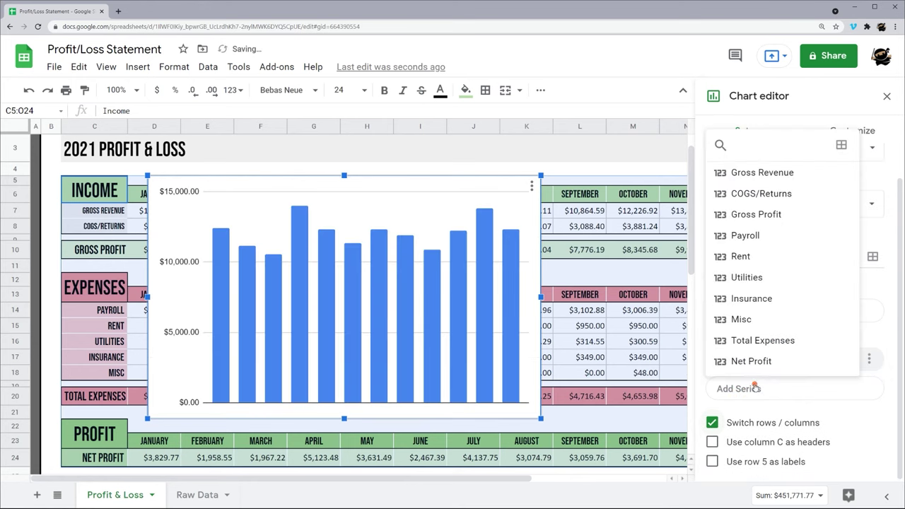
{"action": "left_click", "coordinate": [751, 214]}
{"action": "left_click", "coordinate": [737, 419]}
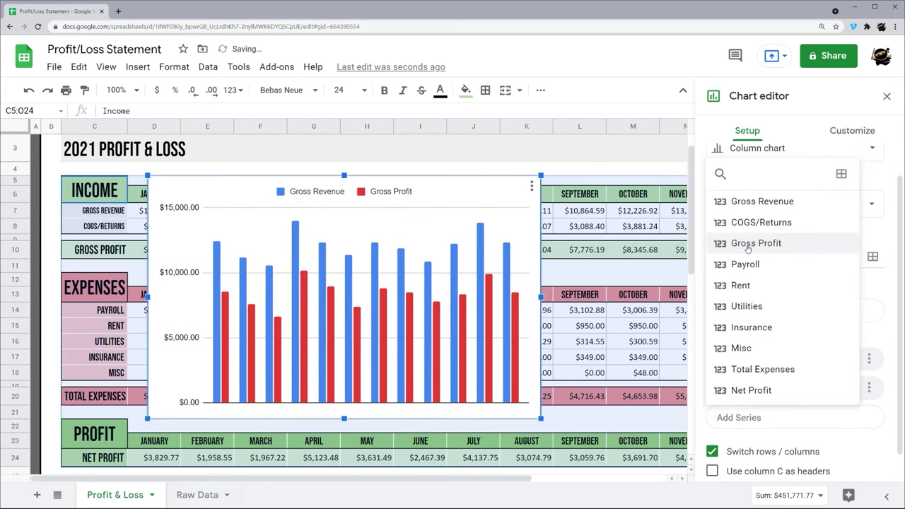
{"action": "left_click", "coordinate": [755, 369]}
{"action": "left_click", "coordinate": [747, 442]}
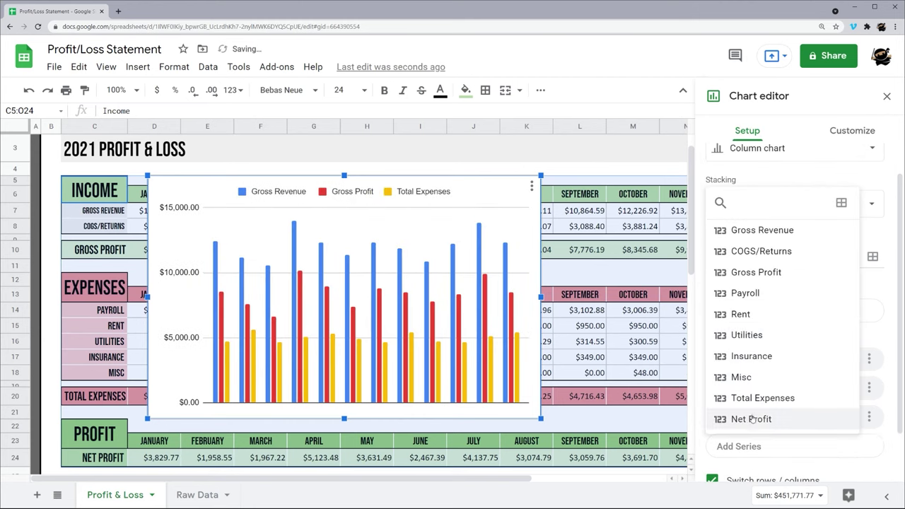
{"action": "left_click", "coordinate": [751, 419]}
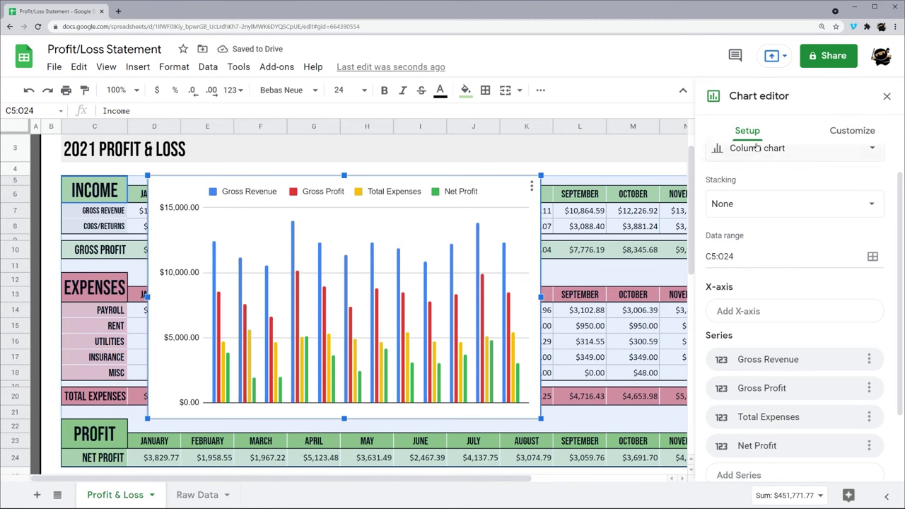
{"action": "left_click", "coordinate": [852, 130]}
Set the chart border colour to None in Chart style and close the editor
{"action": "left_click", "coordinate": [749, 162]}
{"action": "left_click", "coordinate": [728, 271]}
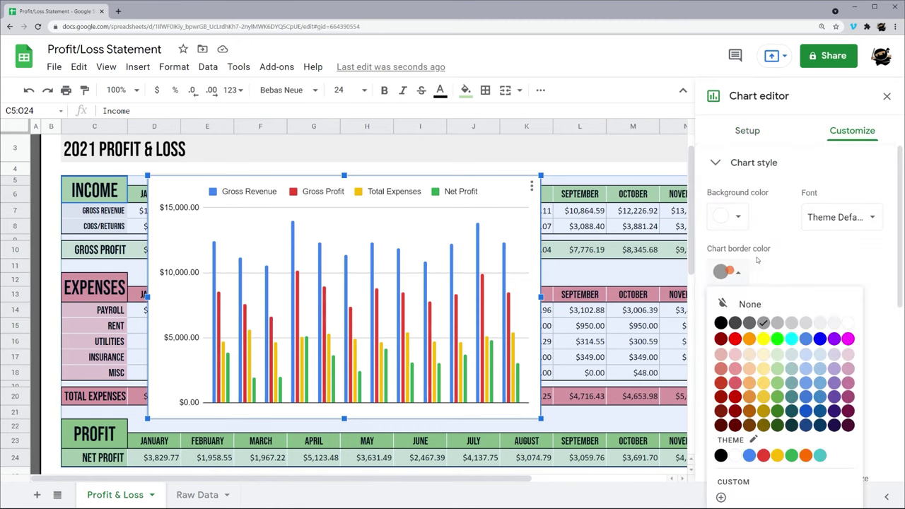
{"action": "left_click", "coordinate": [747, 303]}
{"action": "left_click", "coordinate": [886, 95]}
Move the chart to row 26 below the table, widen it to the table's width and make it taller
{"action": "scroll", "coordinate": [389, 198], "scroll_direction": "down", "scroll_amount": 5}
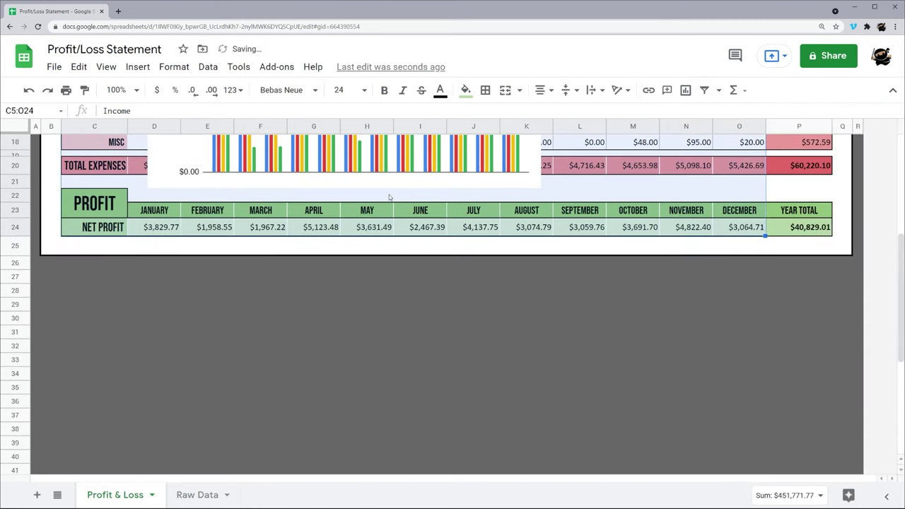
{"action": "left_click_drag", "start_coordinate": [373, 164], "coordinate": [304, 479]}
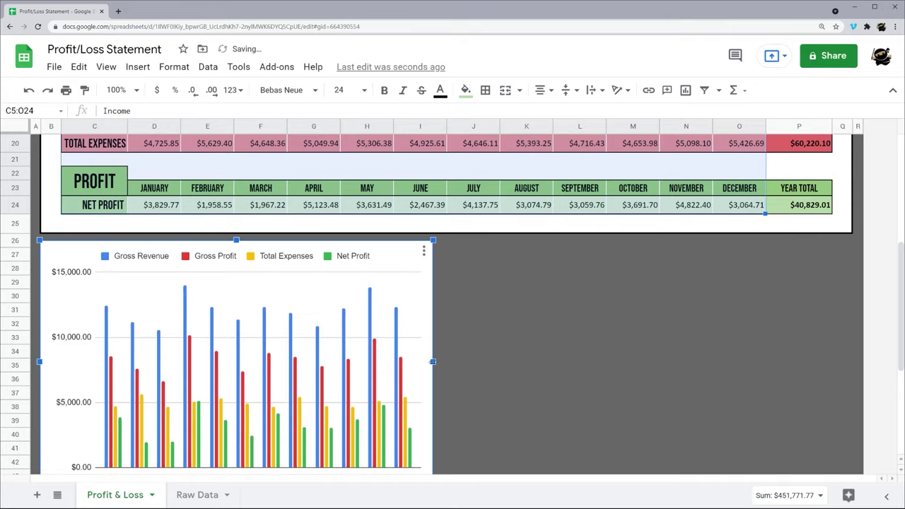
{"action": "left_click_drag", "start_coordinate": [433, 361], "coordinate": [852, 361]}
{"action": "scroll", "coordinate": [452, 318], "scroll_direction": "down", "scroll_amount": 3}
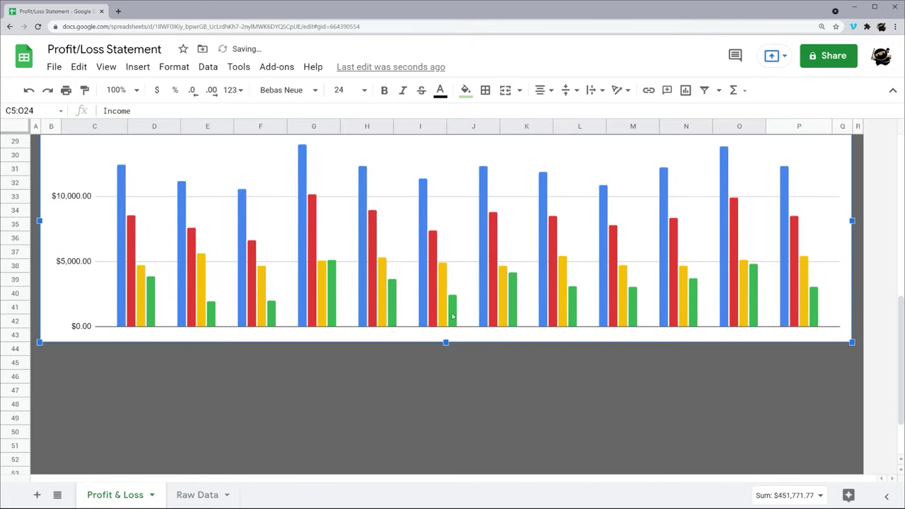
{"action": "left_click_drag", "start_coordinate": [446, 343], "coordinate": [440, 381]}
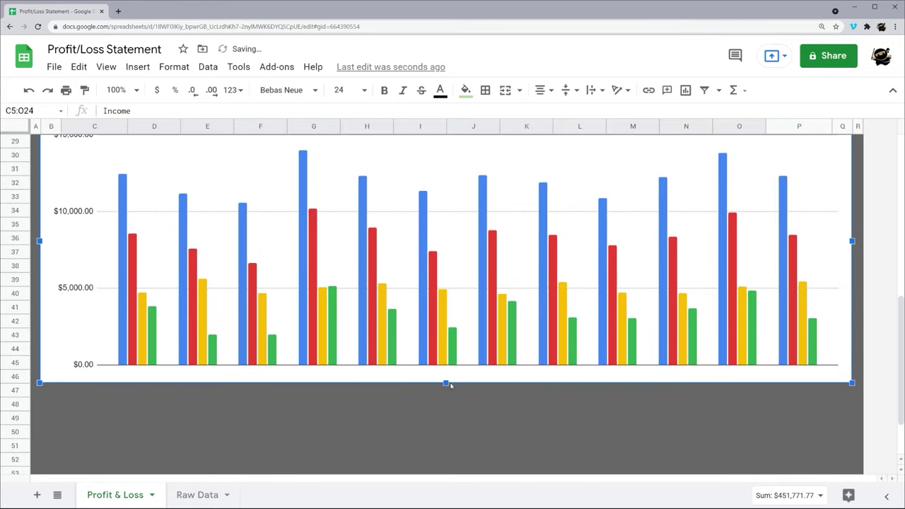
{"action": "scroll", "coordinate": [389, 317], "scroll_direction": "up", "scroll_amount": 5}
{"action": "scroll", "coordinate": [390, 317], "scroll_direction": "down", "scroll_amount": 3}
Reopen the chart editor and review the data range in Setup
{"action": "double_click", "coordinate": [415, 283]}
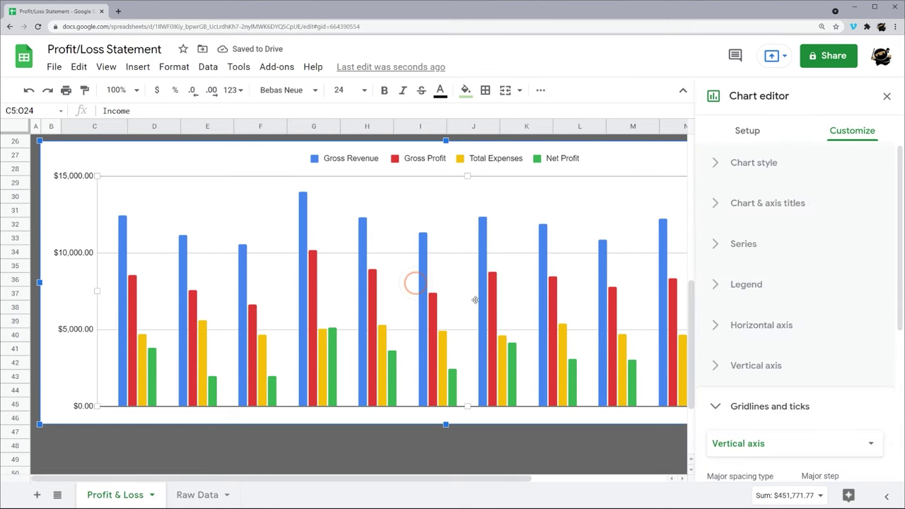
{"action": "left_click", "coordinate": [747, 130]}
{"action": "scroll", "coordinate": [754, 210], "scroll_direction": "down", "scroll_amount": 2}
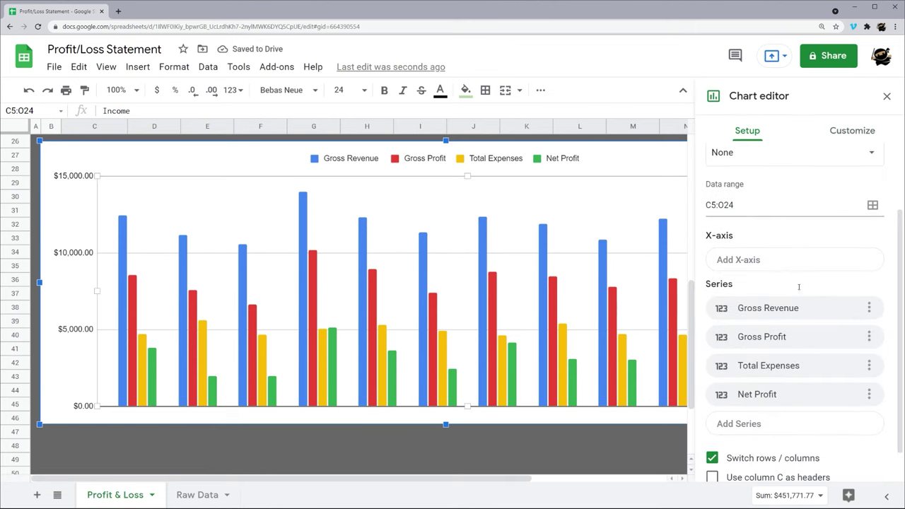
{"action": "scroll", "coordinate": [802, 285], "scroll_direction": "down", "scroll_amount": 1}
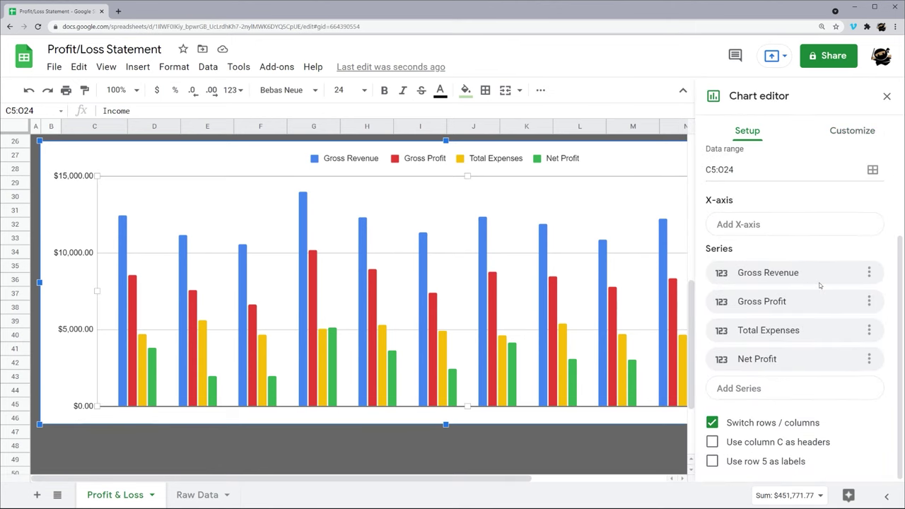
{"action": "scroll", "coordinate": [822, 268], "scroll_direction": "up", "scroll_amount": 1}
{"action": "left_click", "coordinate": [744, 211]}
{"action": "scroll", "coordinate": [794, 266], "scroll_direction": "down", "scroll_amount": 1}
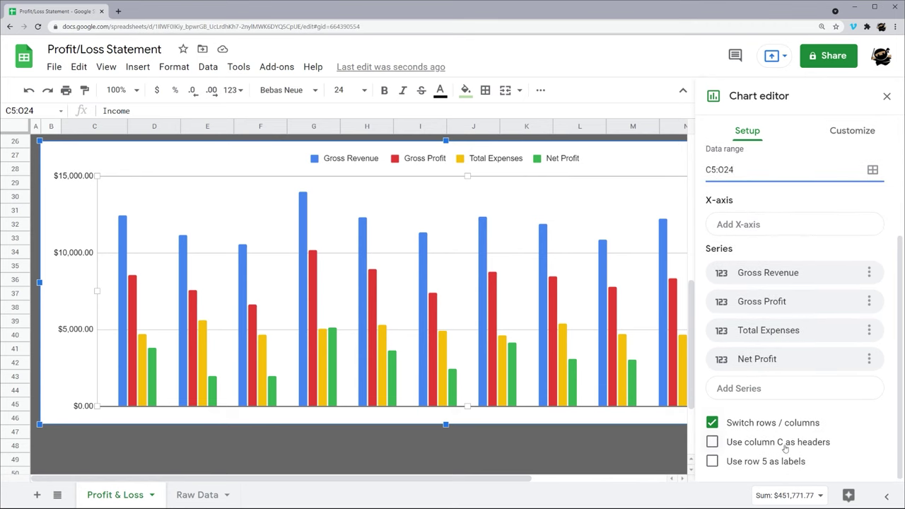
{"action": "scroll", "coordinate": [802, 318], "scroll_direction": "up", "scroll_amount": 3}
In Chart style, make the data label text black and bold
{"action": "left_click", "coordinate": [852, 131]}
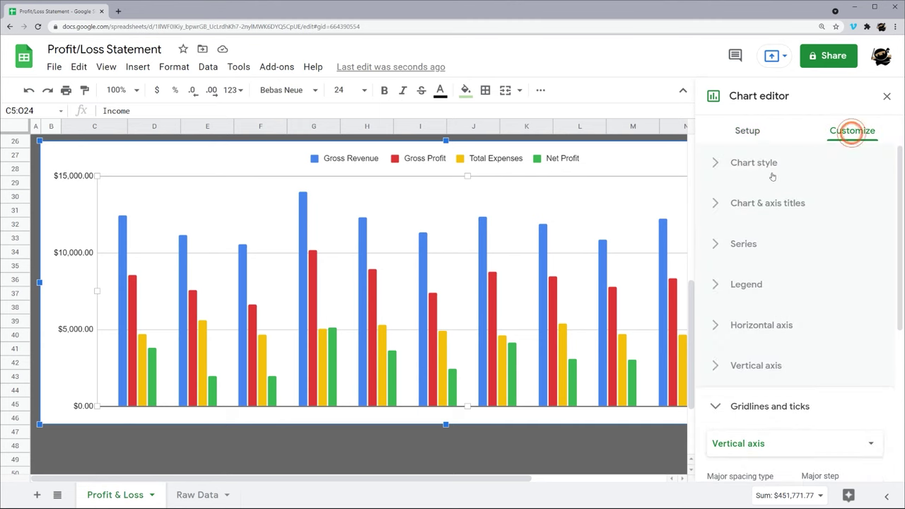
{"action": "left_click", "coordinate": [765, 164]}
{"action": "scroll", "coordinate": [756, 382], "scroll_direction": "down", "scroll_amount": 2}
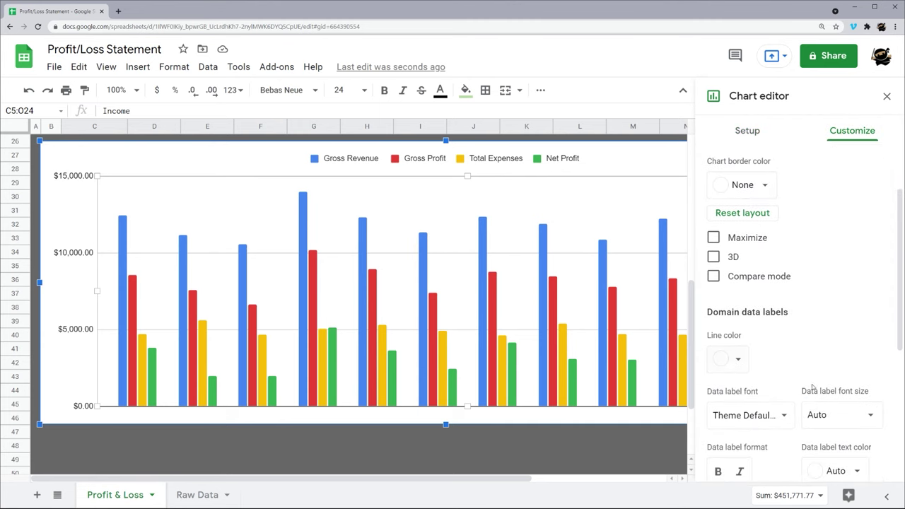
{"action": "scroll", "coordinate": [812, 386], "scroll_direction": "down", "scroll_amount": 1}
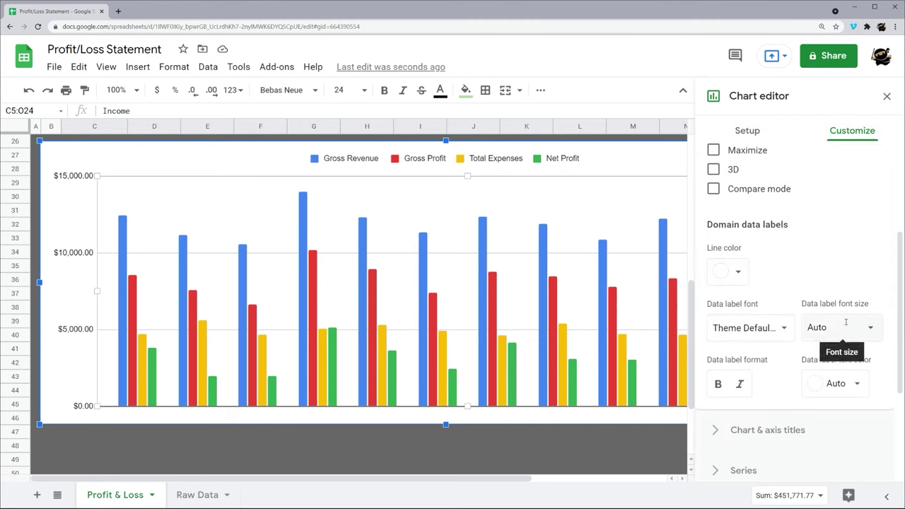
{"action": "left_click", "coordinate": [821, 383]}
{"action": "left_click", "coordinate": [727, 179]}
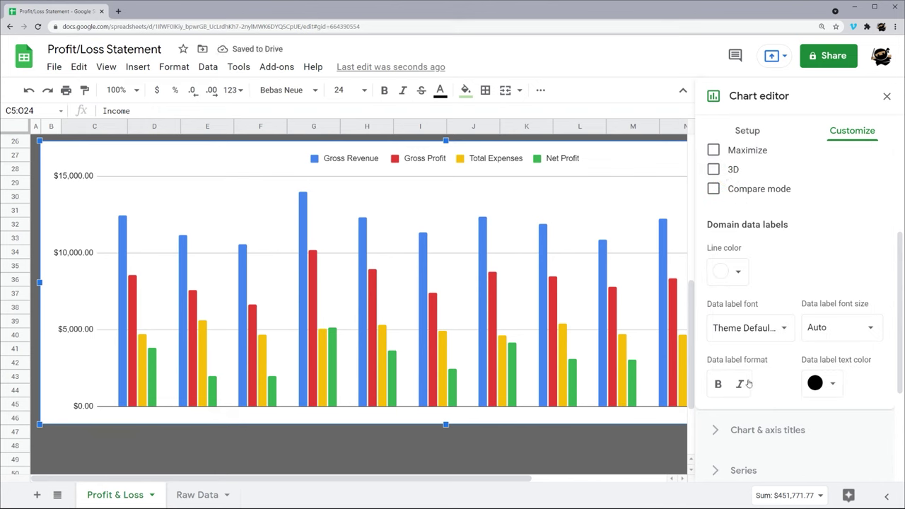
{"action": "left_click", "coordinate": [715, 384]}
{"action": "left_click", "coordinate": [799, 275]}
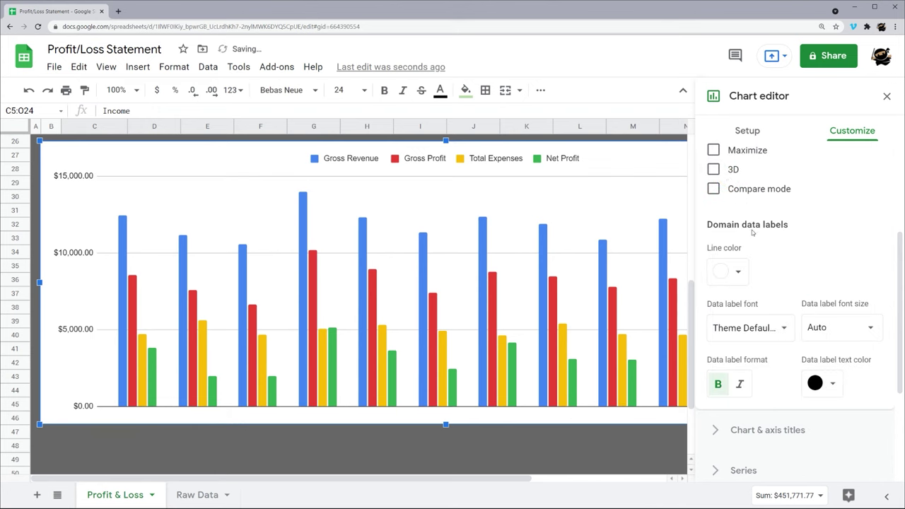
Return to Setup to recheck the chart's data range
{"action": "scroll", "coordinate": [752, 226], "scroll_direction": "up", "scroll_amount": 2}
{"action": "left_click", "coordinate": [750, 130]}
{"action": "scroll", "coordinate": [746, 212], "scroll_direction": "down", "scroll_amount": 1}
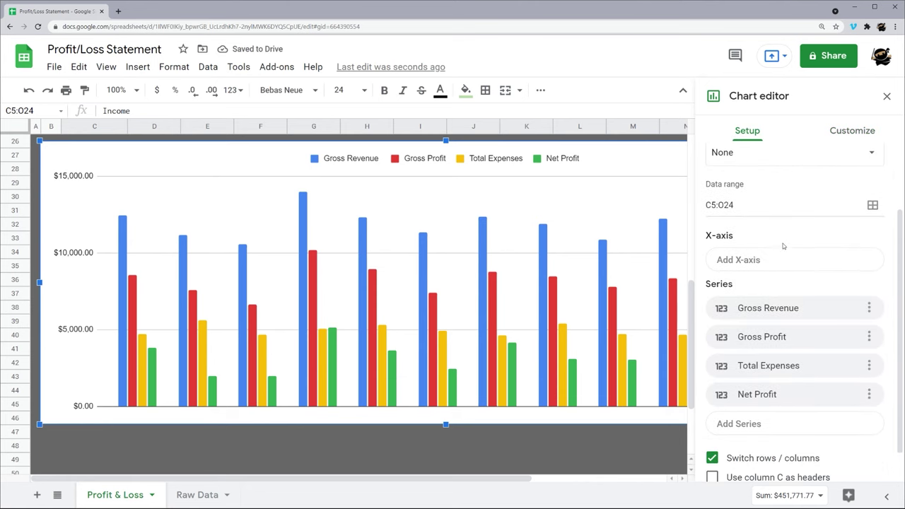
{"action": "left_click", "coordinate": [740, 207]}
{"action": "scroll", "coordinate": [784, 268], "scroll_direction": "down", "scroll_amount": 1}
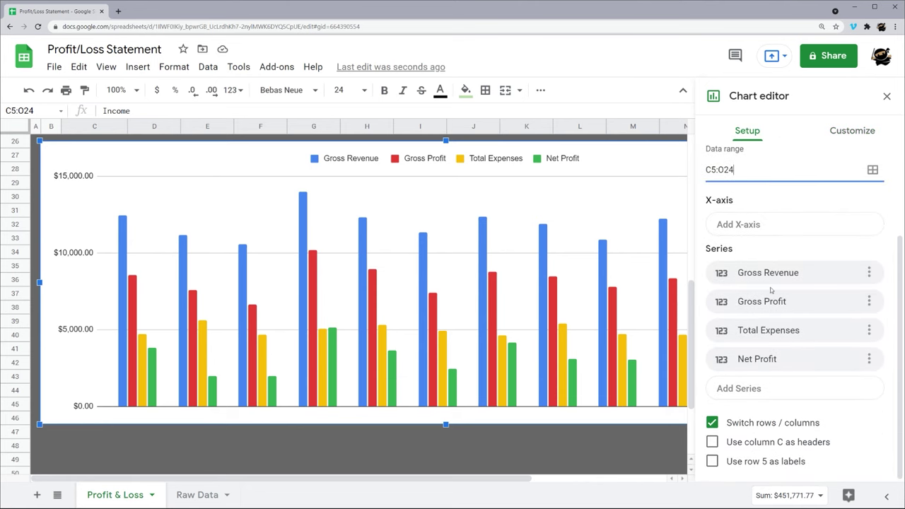
Browse the available columns for the chart's X-axis in Setup
{"action": "left_click", "coordinate": [738, 231]}
{"action": "scroll", "coordinate": [759, 283], "scroll_direction": "down", "scroll_amount": 3}
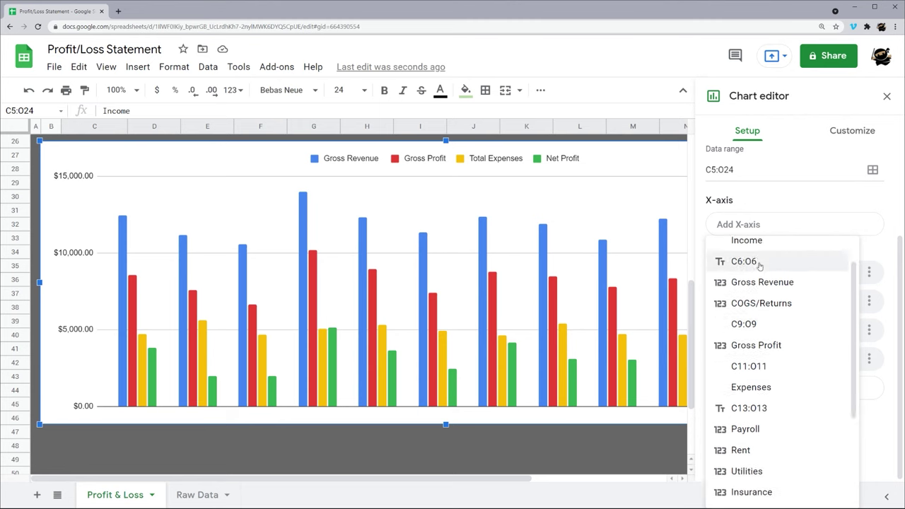
{"action": "scroll", "coordinate": [762, 302], "scroll_direction": "down", "scroll_amount": 2}
{"action": "scroll", "coordinate": [754, 299], "scroll_direction": "up", "scroll_amount": 5}
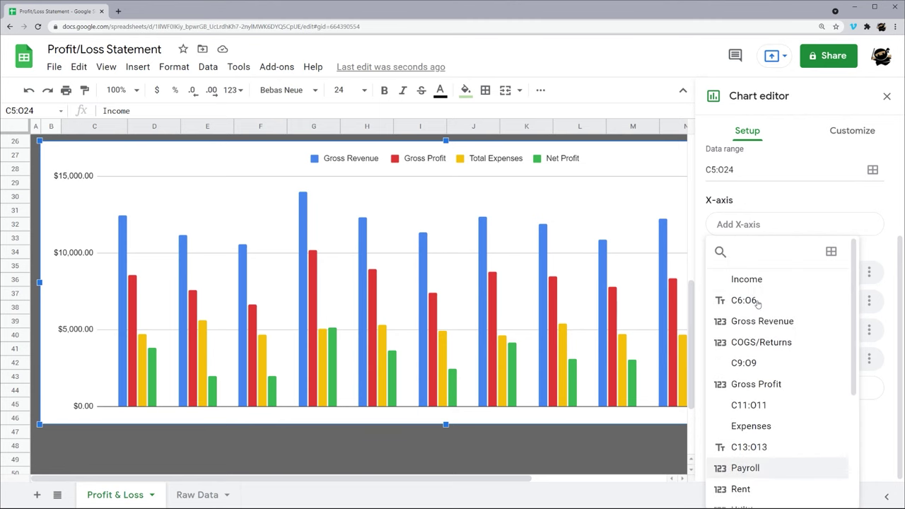
{"action": "left_click", "coordinate": [884, 239]}
{"action": "left_click", "coordinate": [738, 226]}
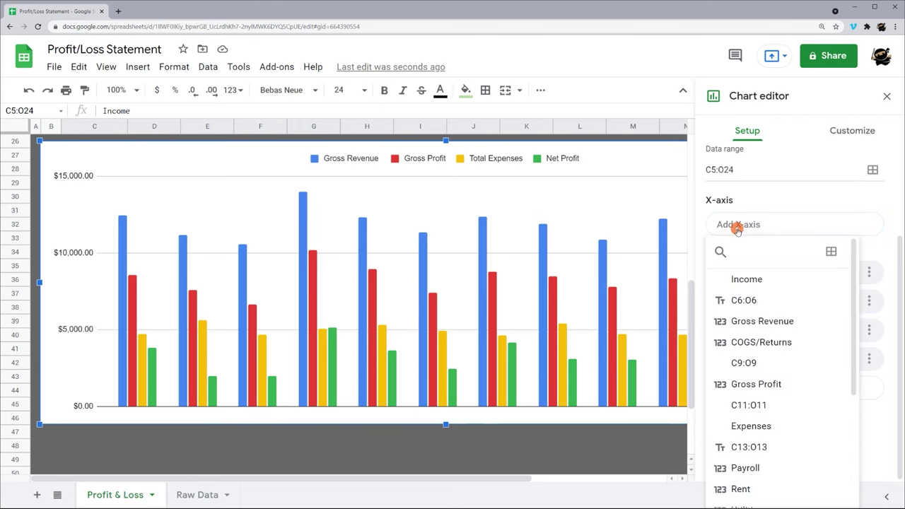
{"action": "left_click", "coordinate": [733, 203]}
{"action": "scroll", "coordinate": [381, 263], "scroll_direction": "up", "scroll_amount": 10}
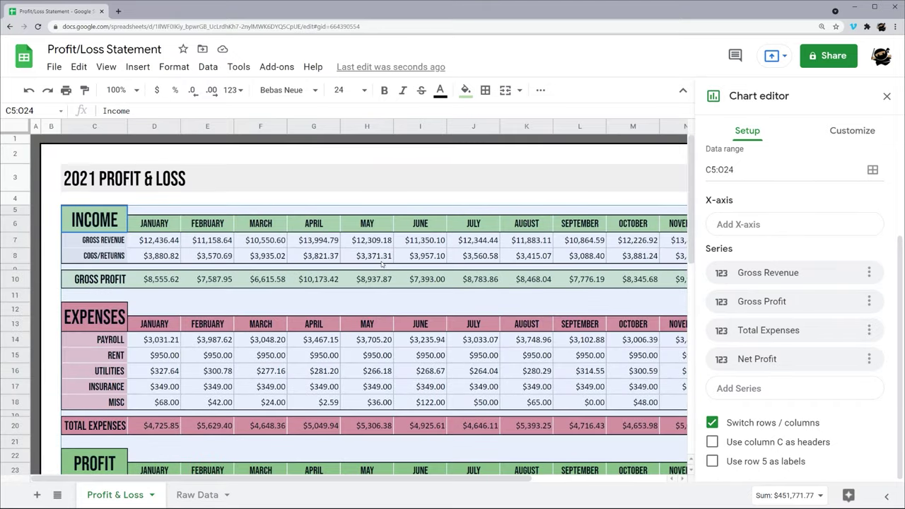
{"action": "scroll", "coordinate": [381, 263], "scroll_direction": "down", "scroll_amount": 10}
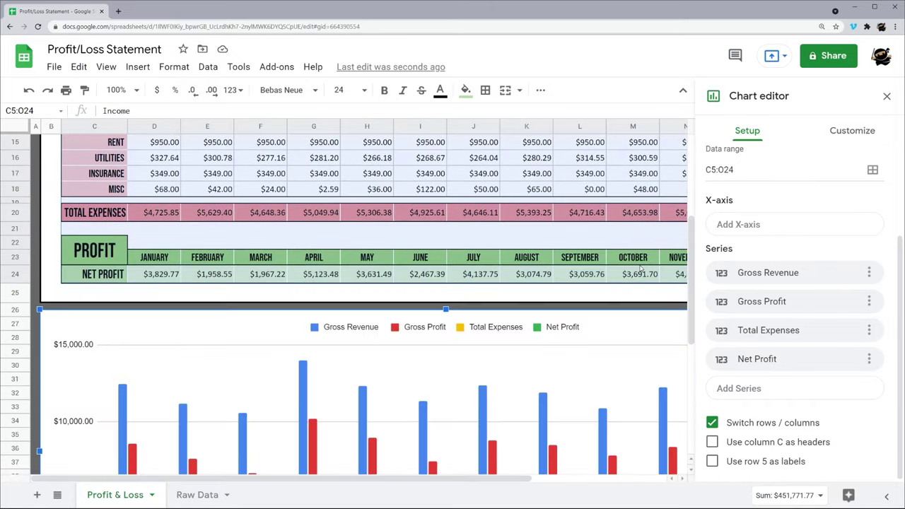
Set the X-axis to the month row C6:O6 and close the chart editor
{"action": "left_click", "coordinate": [754, 227]}
{"action": "left_click", "coordinate": [750, 299]}
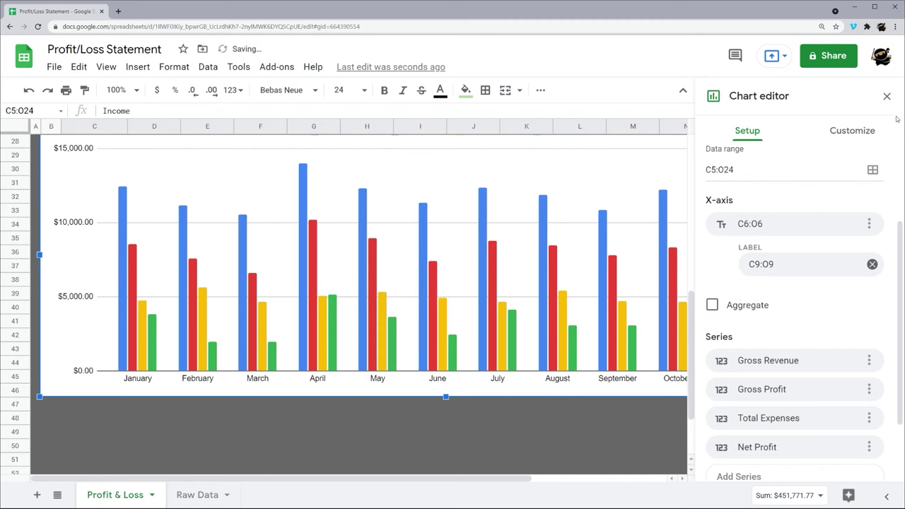
{"action": "left_click", "coordinate": [886, 96]}
{"action": "scroll", "coordinate": [506, 265], "scroll_direction": "up", "scroll_amount": 3}
{"action": "scroll", "coordinate": [506, 266], "scroll_direction": "down", "scroll_amount": 2}
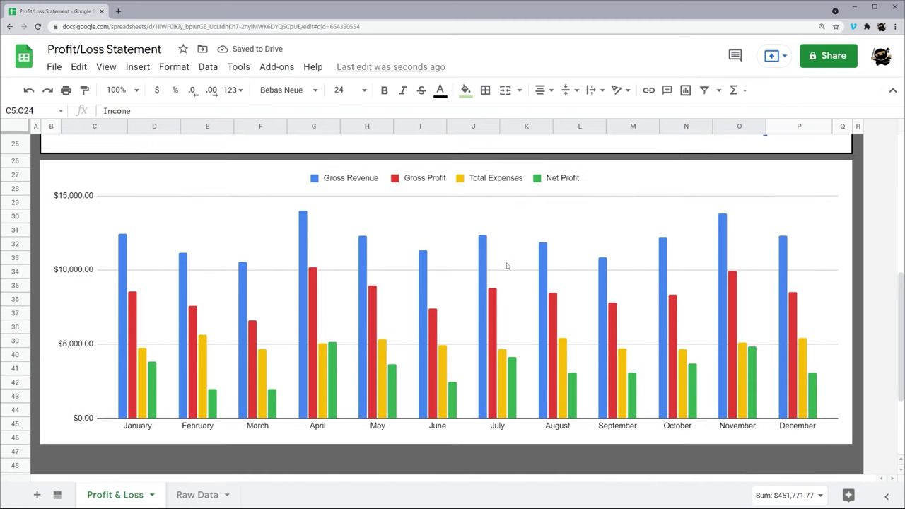
{"action": "scroll", "coordinate": [506, 266], "scroll_direction": "down", "scroll_amount": 1}
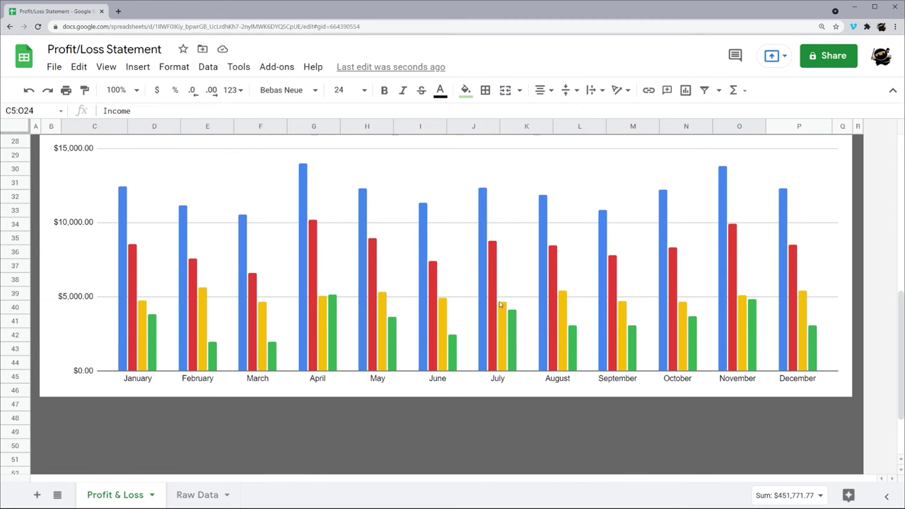
{"action": "scroll", "coordinate": [412, 306], "scroll_direction": "up", "scroll_amount": 1}
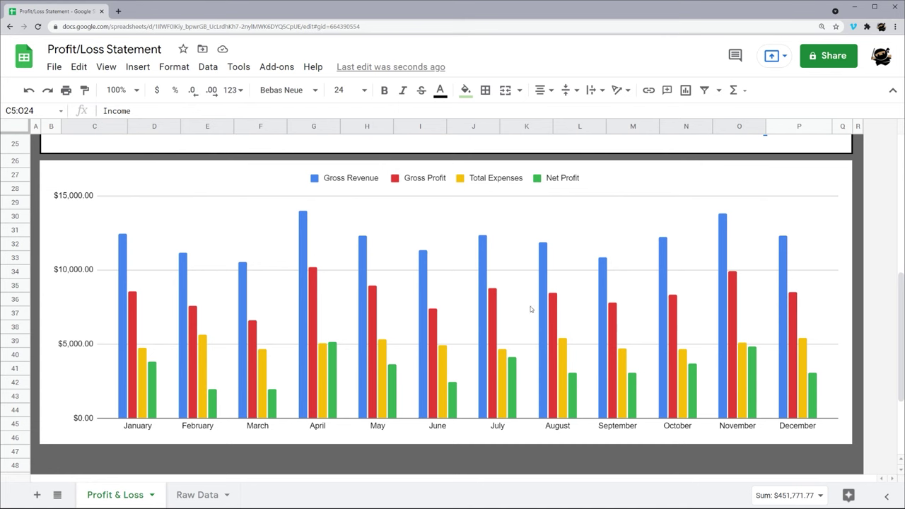
{"action": "scroll", "coordinate": [524, 308], "scroll_direction": "up", "scroll_amount": 8}
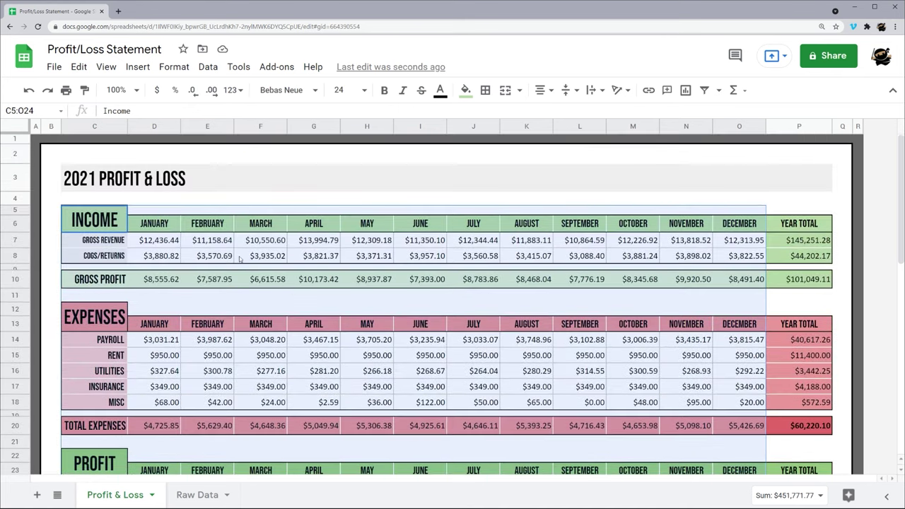
{"action": "left_click", "coordinate": [227, 300]}
{"action": "scroll", "coordinate": [416, 301], "scroll_direction": "down", "scroll_amount": 3}
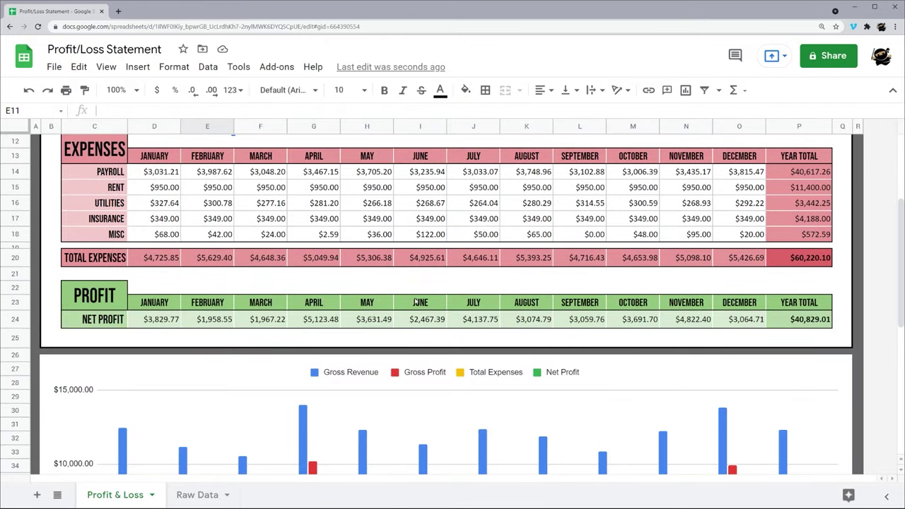
{"action": "scroll", "coordinate": [364, 328], "scroll_direction": "up", "scroll_amount": 5}
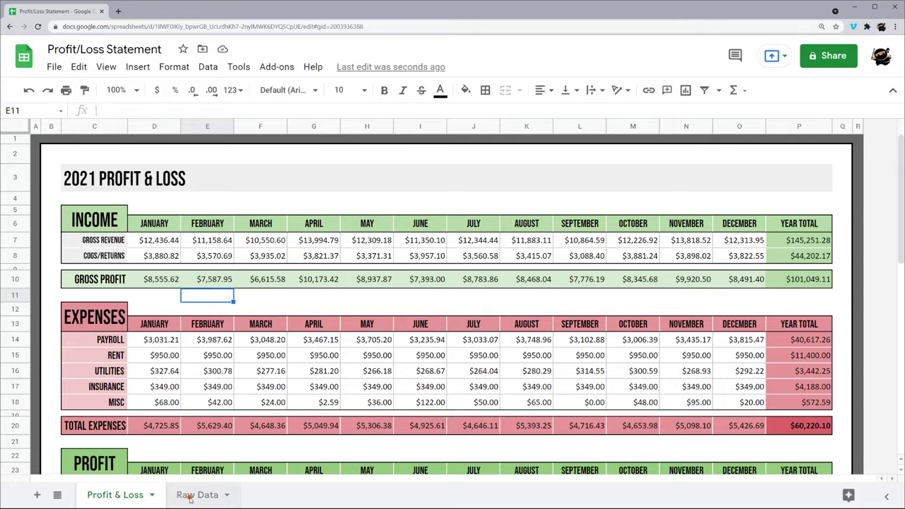
{"action": "left_click", "coordinate": [187, 494]}
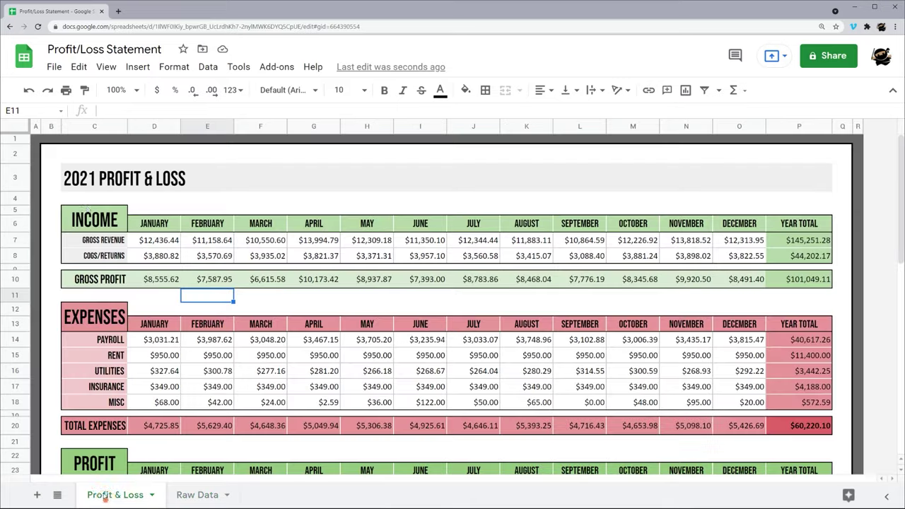
{"action": "left_click", "coordinate": [106, 495]}
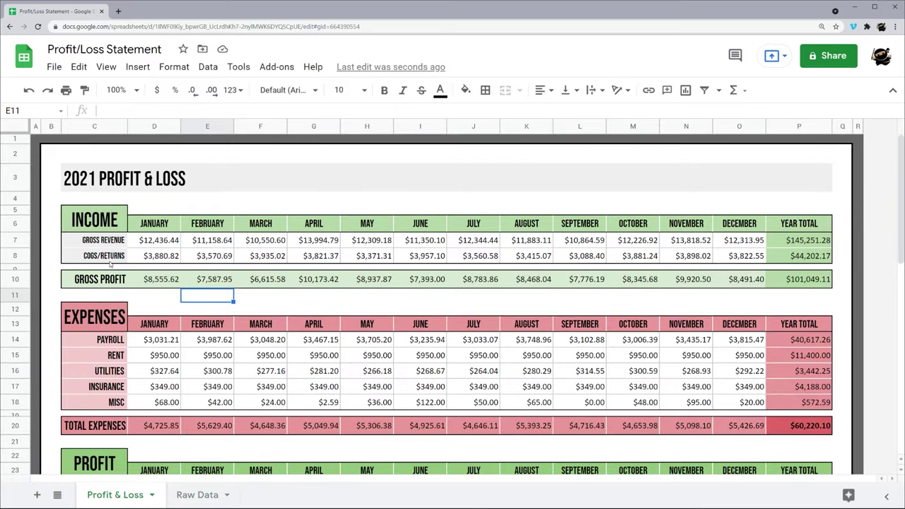